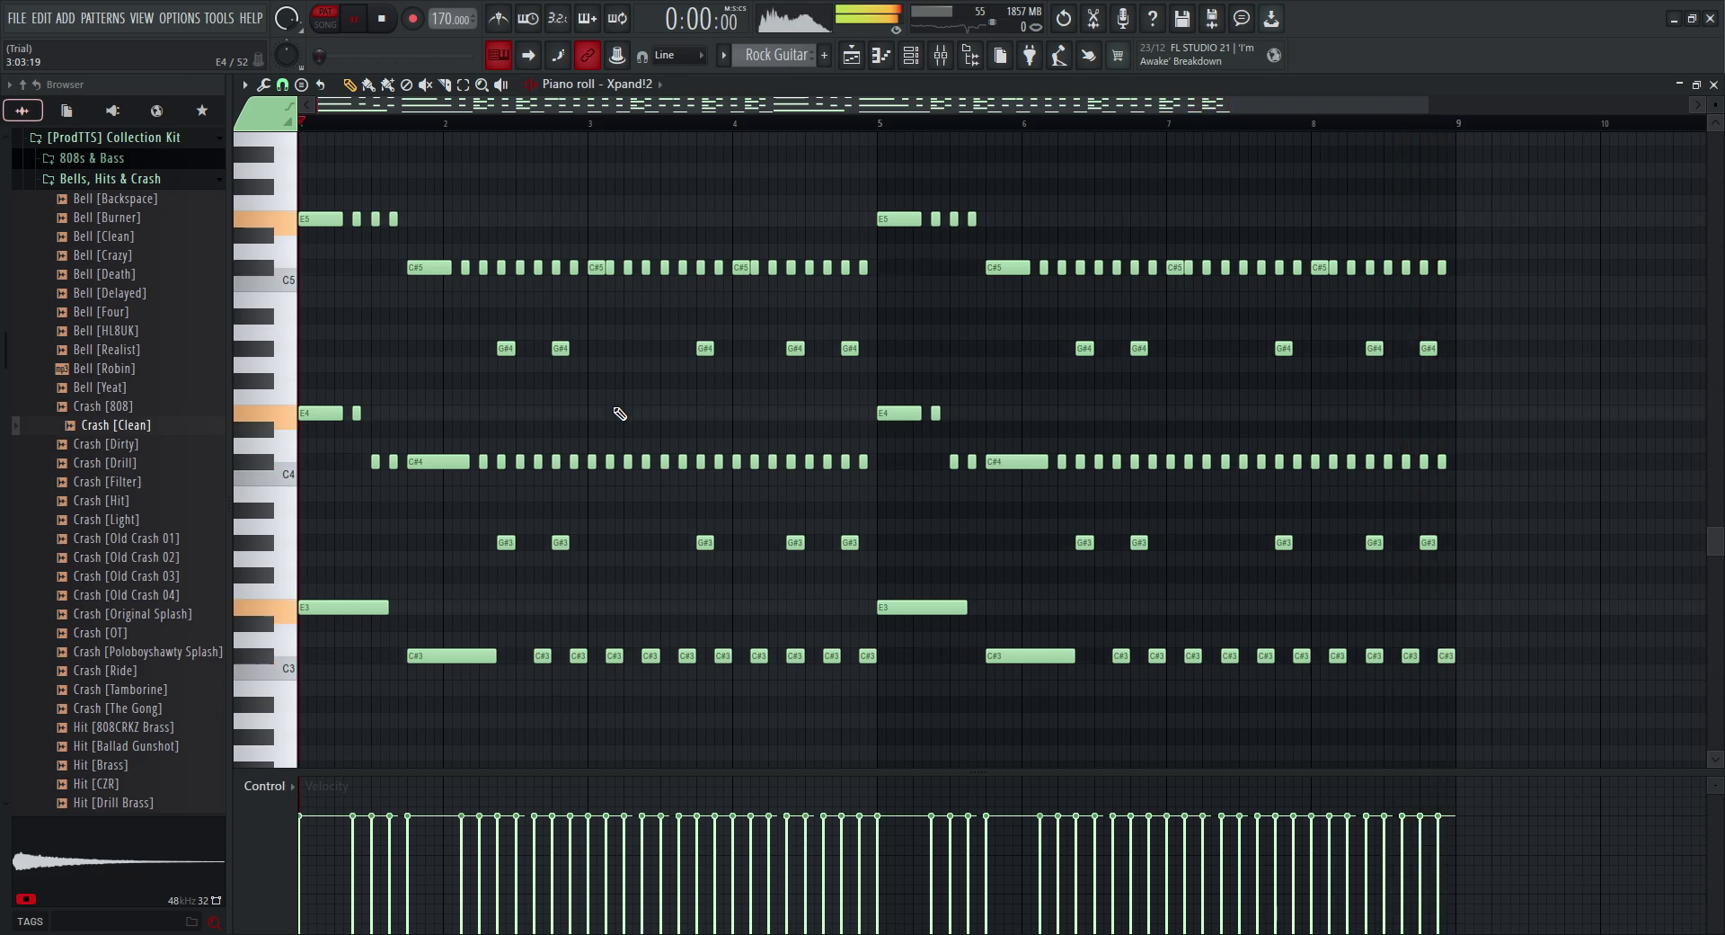
Step: Stop the Rock Guitar pattern and inspect the guitar parts loaded in its Xpand!2 instrument
{"action": "key", "text": "space"}
{"action": "left_click", "coordinate": [649, 85]}
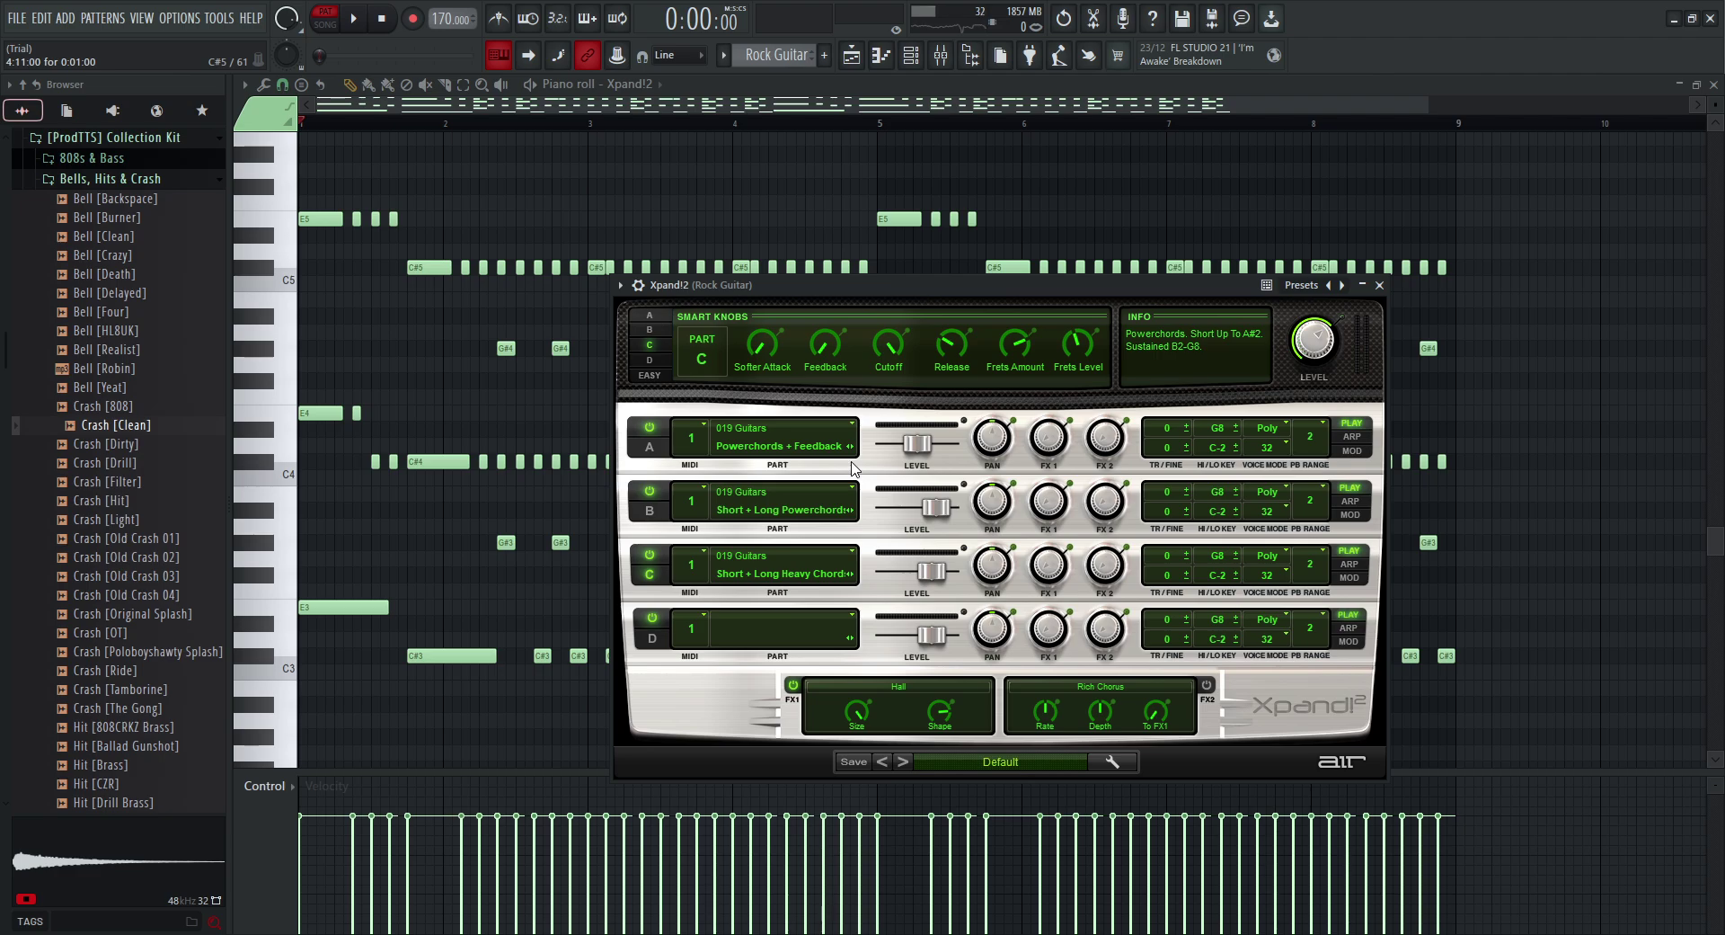
{"action": "left_click", "coordinate": [1380, 285]}
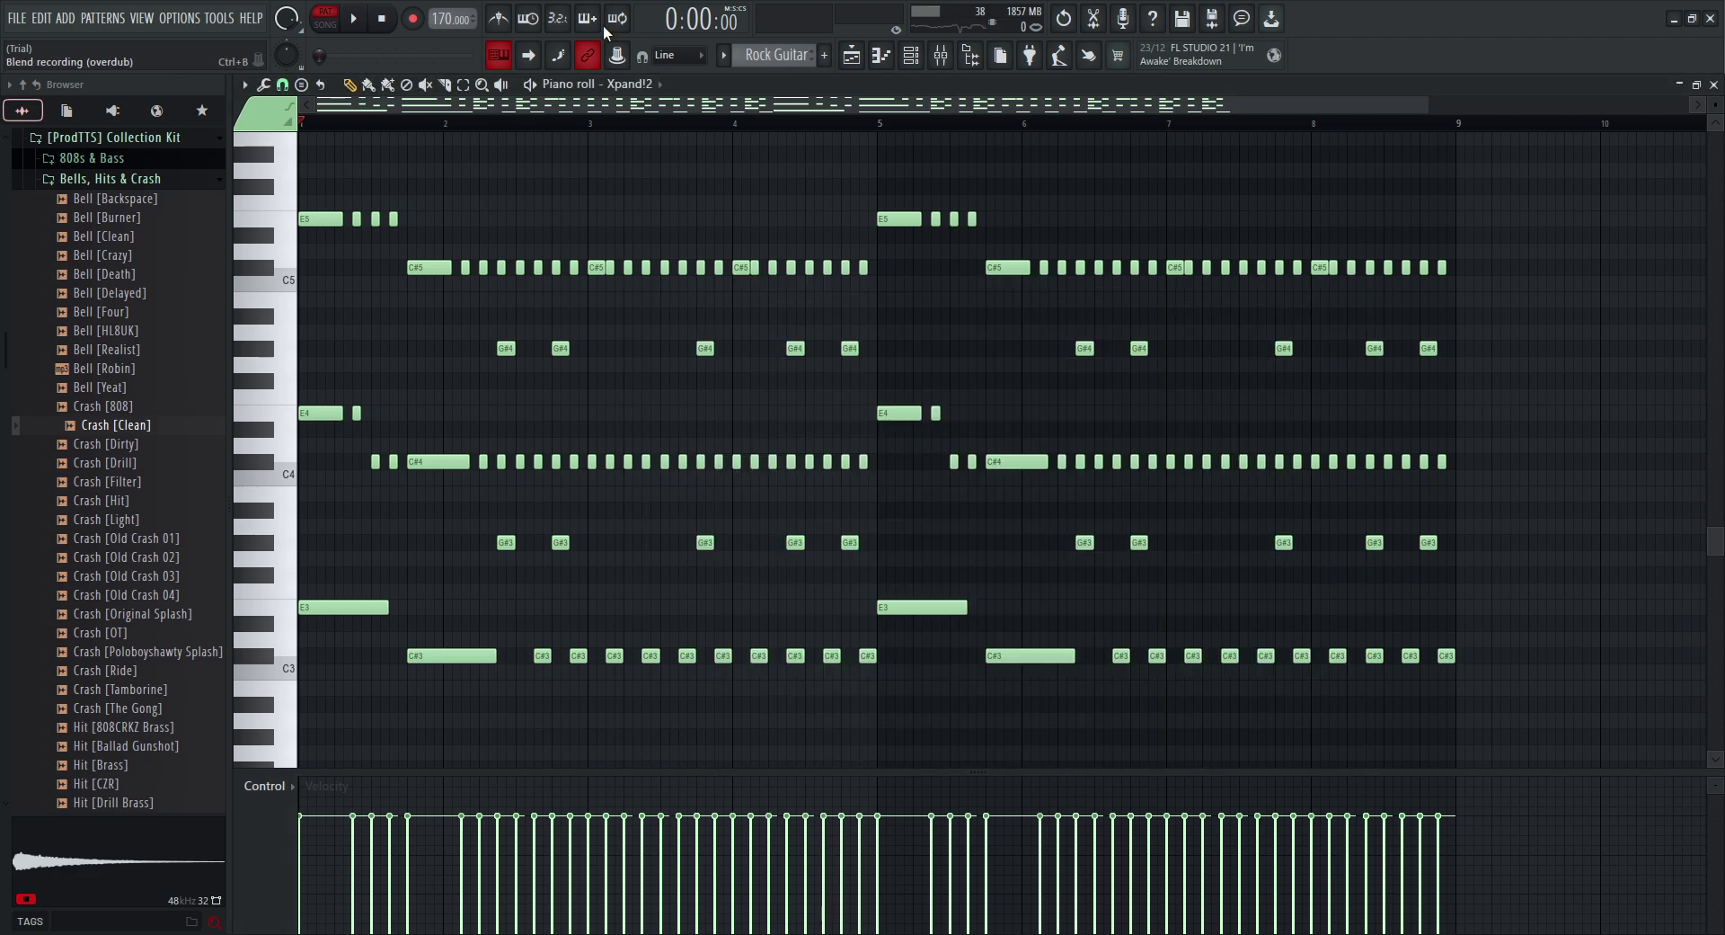
Step: Solo the Rock Guitar track with its Guitar - EQ and Guitar - Volume automation and play the Rock Guitar 02 section from bar 20
{"action": "scroll", "coordinate": [792, 50], "scroll_direction": "down", "scroll_amount": 1}
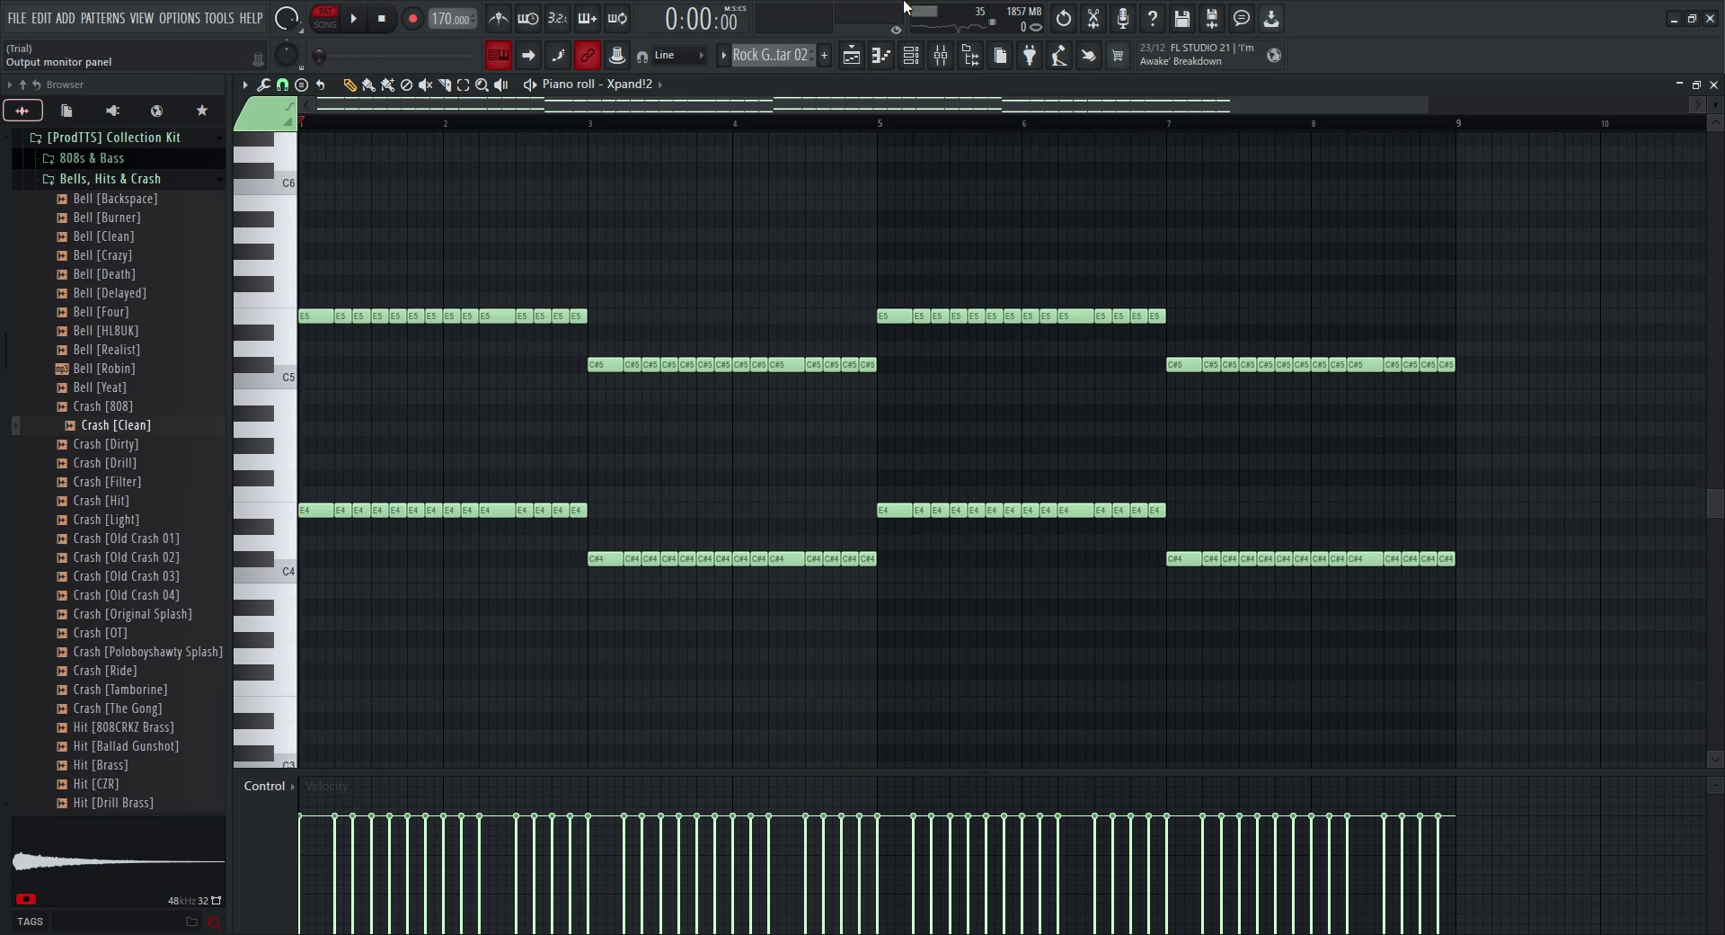
{"action": "left_click", "coordinate": [852, 55]}
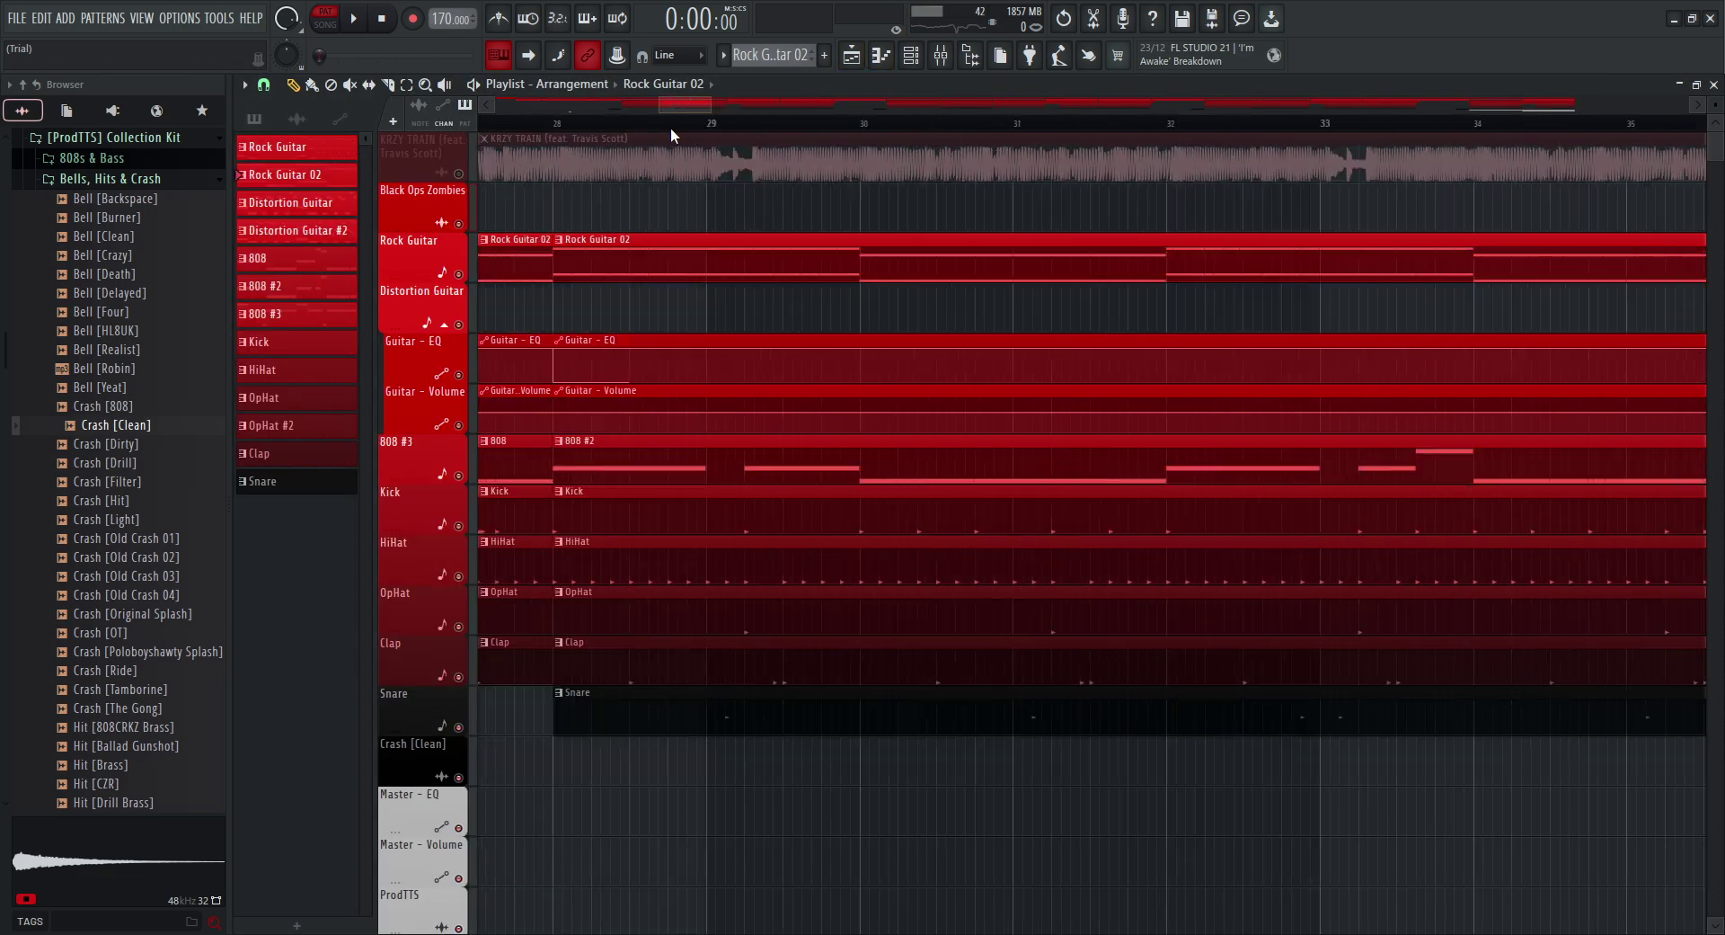
{"action": "right_click", "coordinate": [458, 376]}
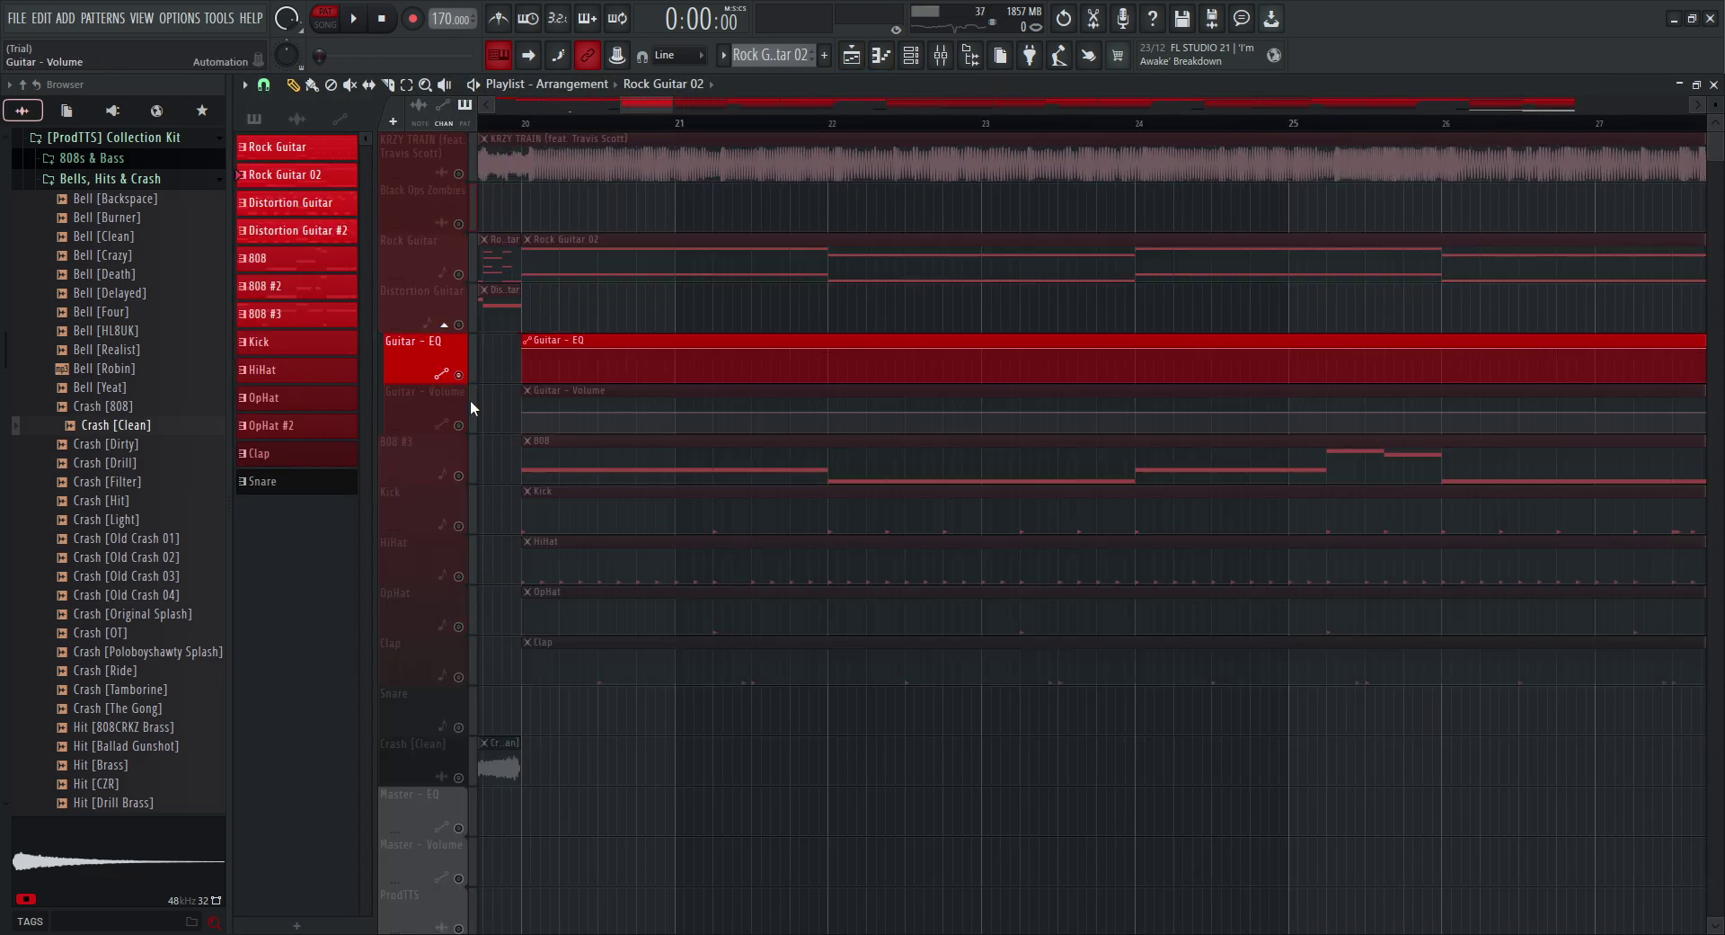
{"action": "left_click", "coordinate": [459, 424]}
{"action": "left_click", "coordinate": [459, 274]}
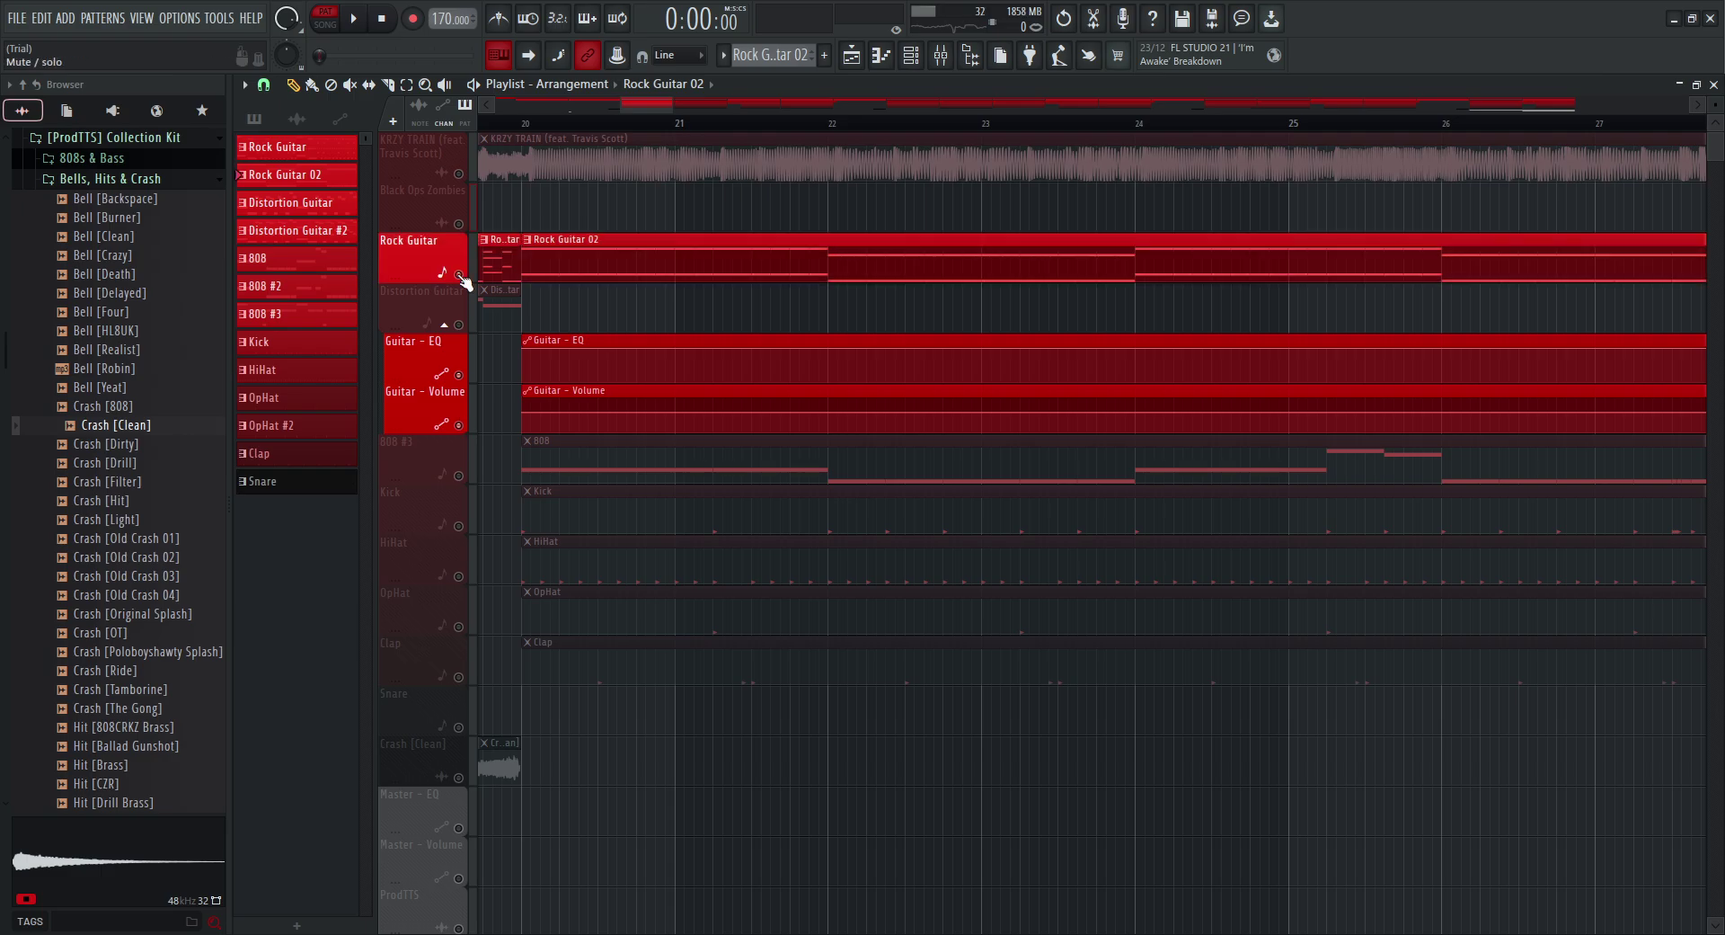
{"action": "double_click", "coordinate": [567, 272]}
{"action": "key", "text": "space"}
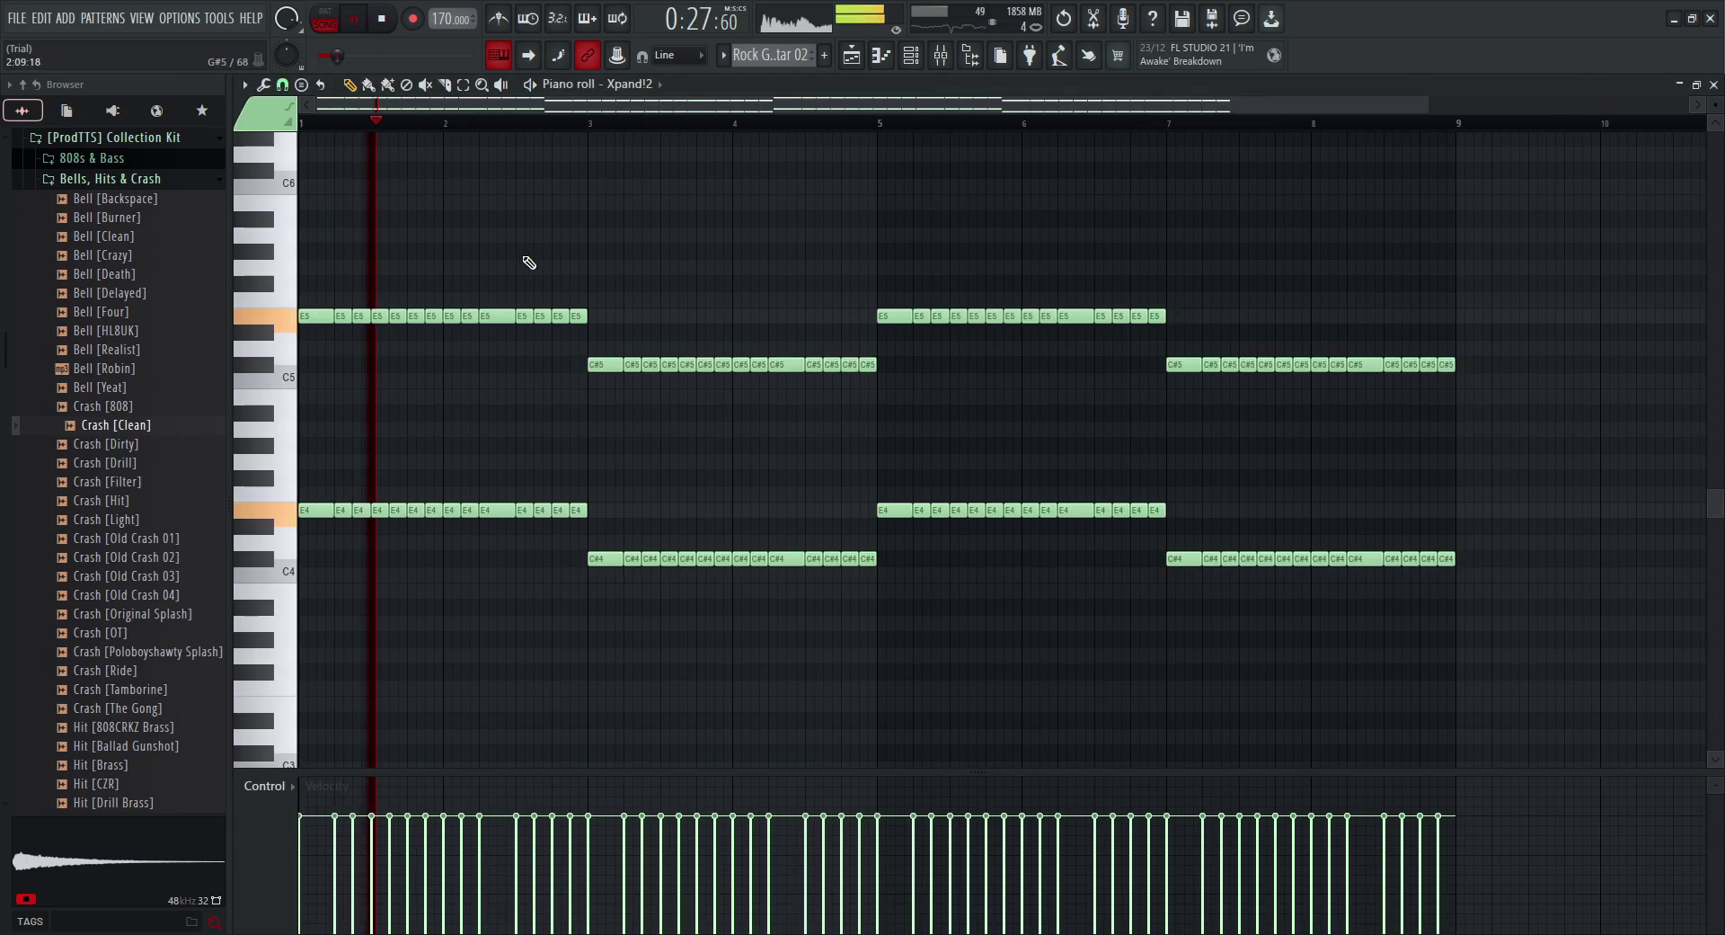
Step: Examine the last Distructor, the first Fruity Chorus and the Fruity parametric EQ 2 on the Rock Guitar mixer insert
{"action": "left_click", "coordinate": [941, 55]}
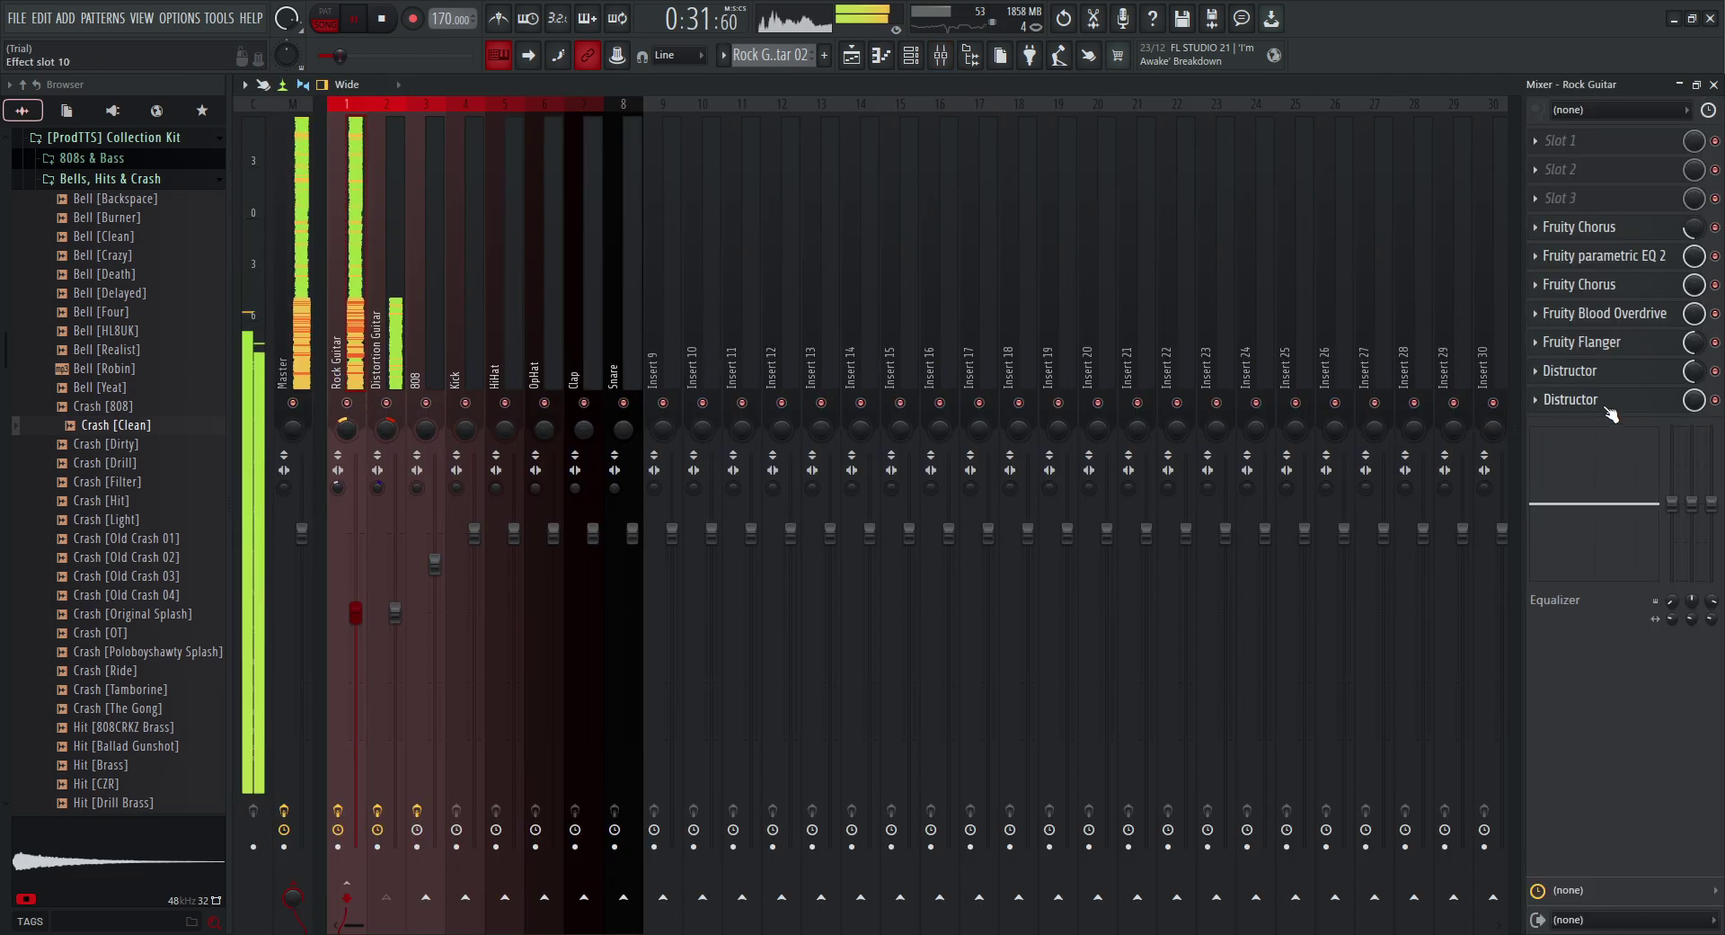
{"action": "left_click", "coordinate": [1563, 400]}
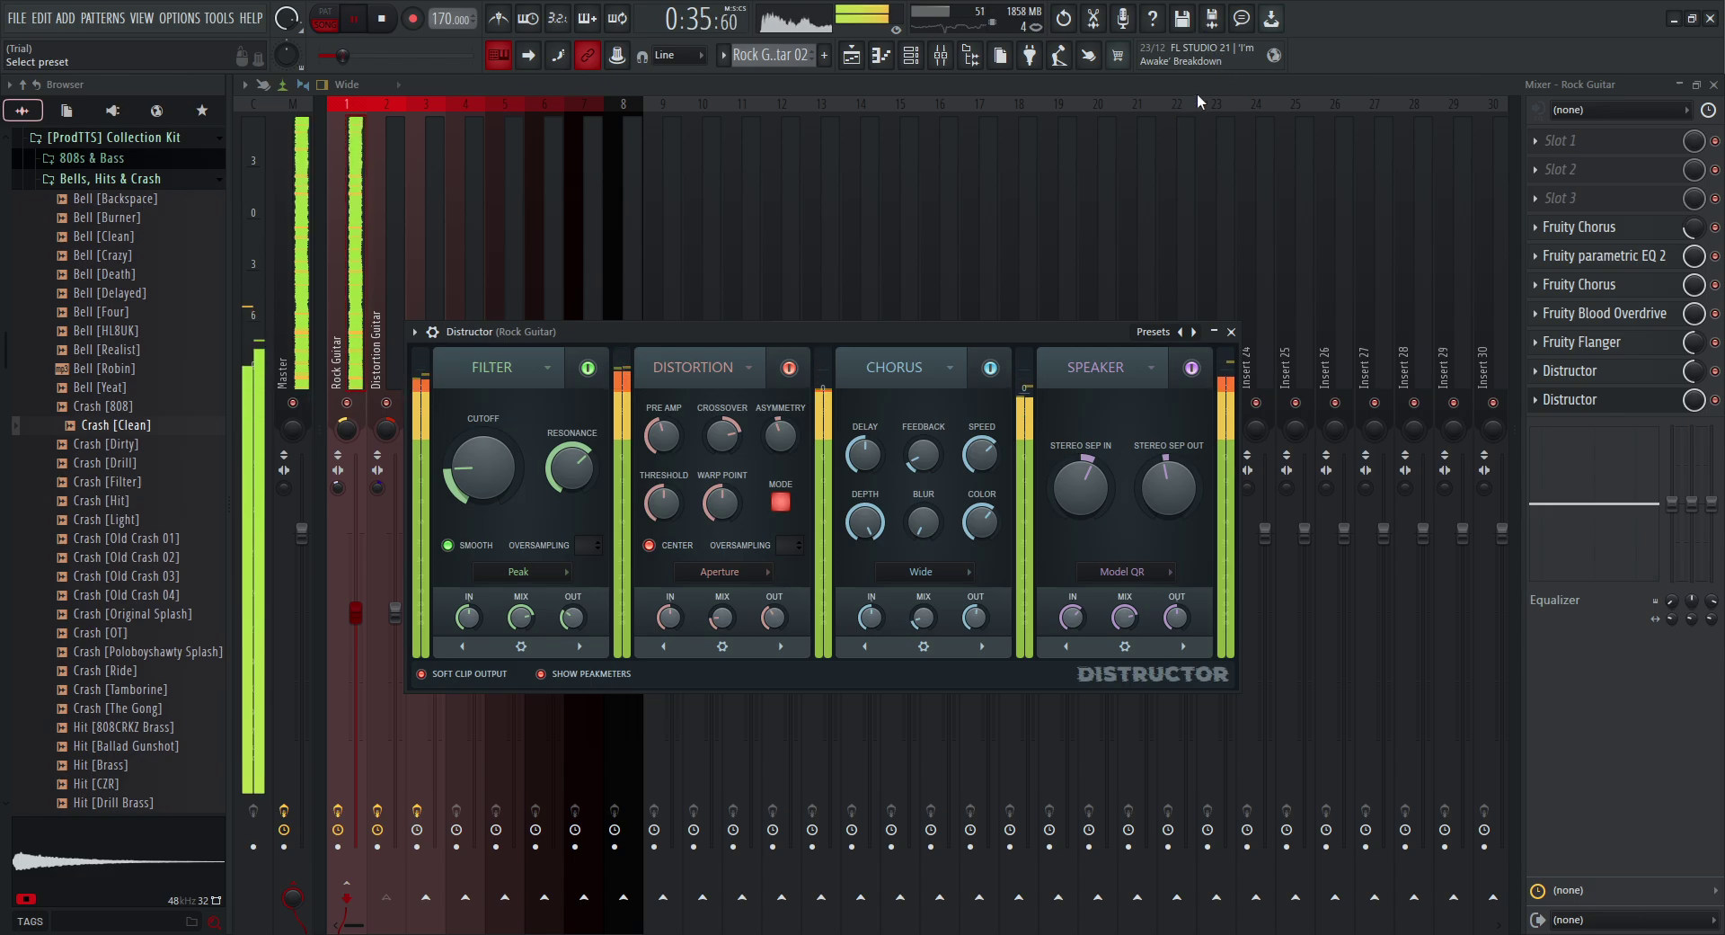
{"action": "left_click", "coordinate": [1231, 332]}
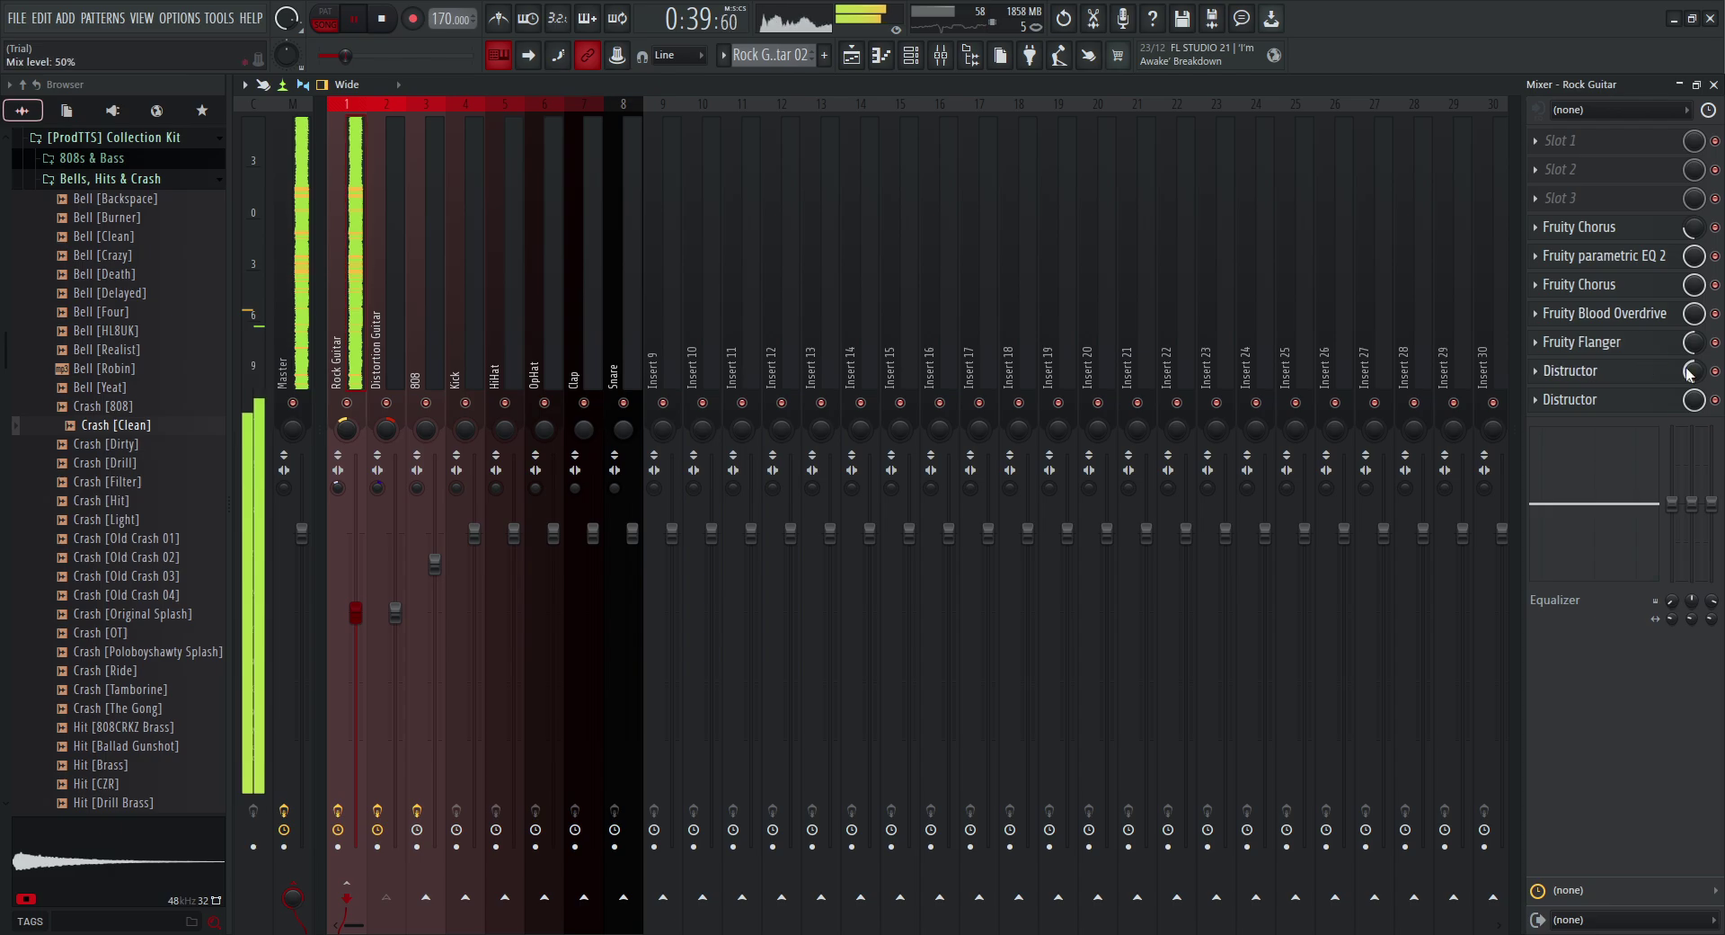
{"action": "left_click", "coordinate": [1588, 227]}
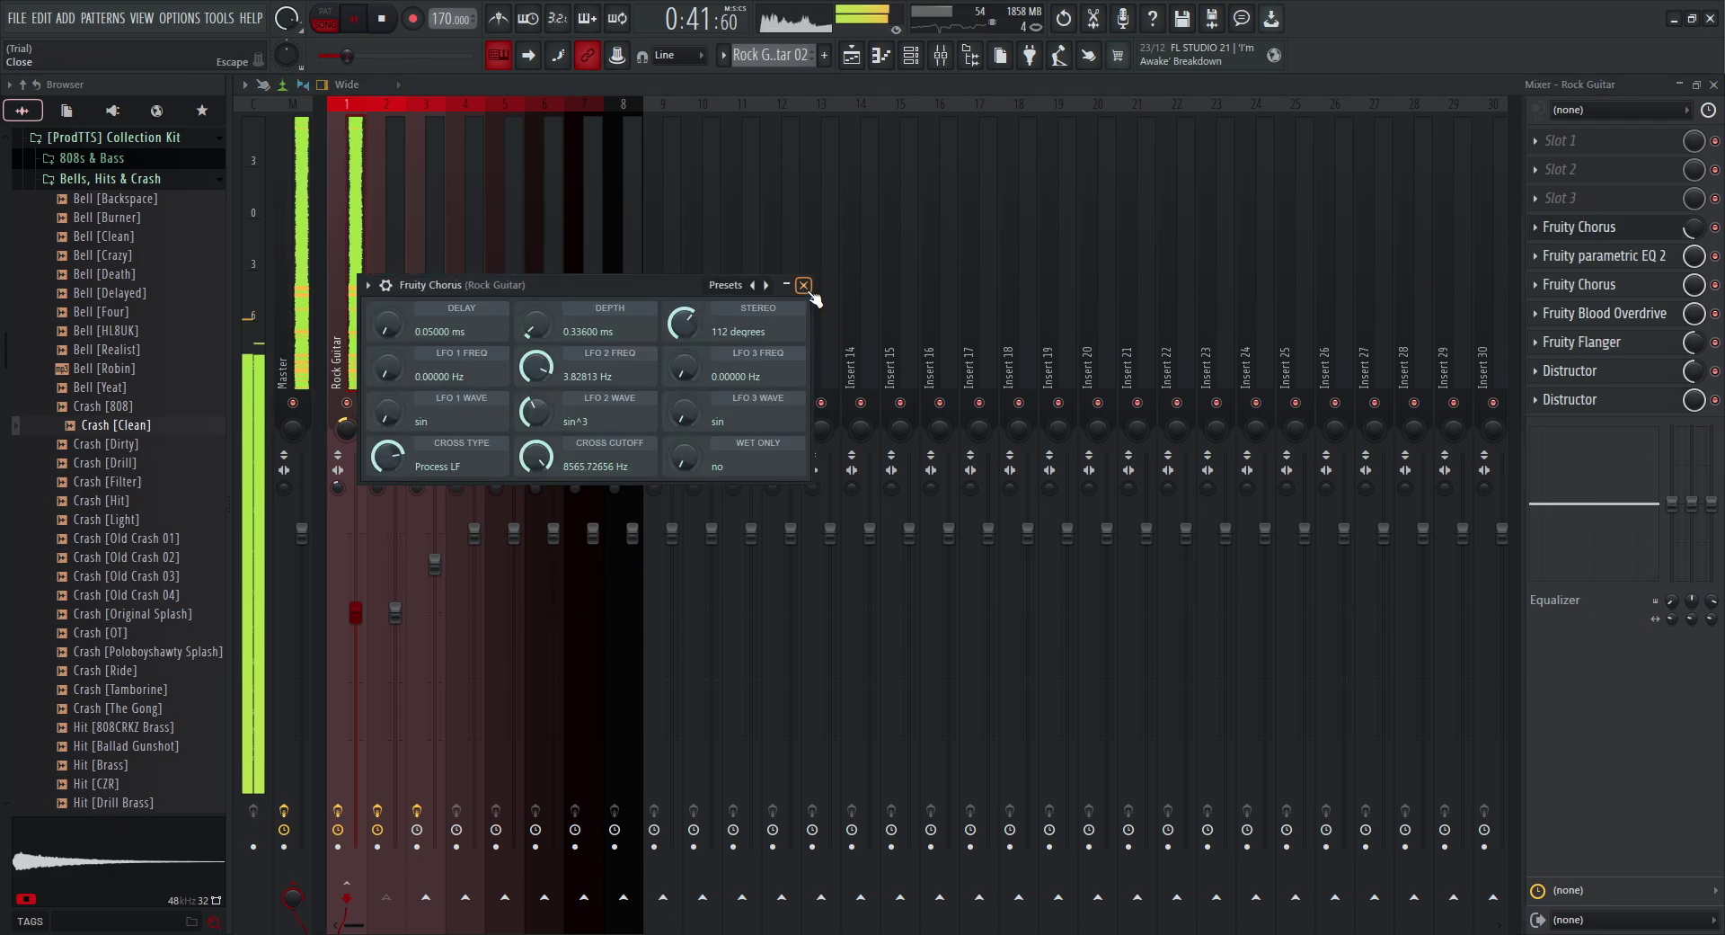
{"action": "left_click", "coordinate": [803, 284]}
{"action": "left_click", "coordinate": [1608, 257]}
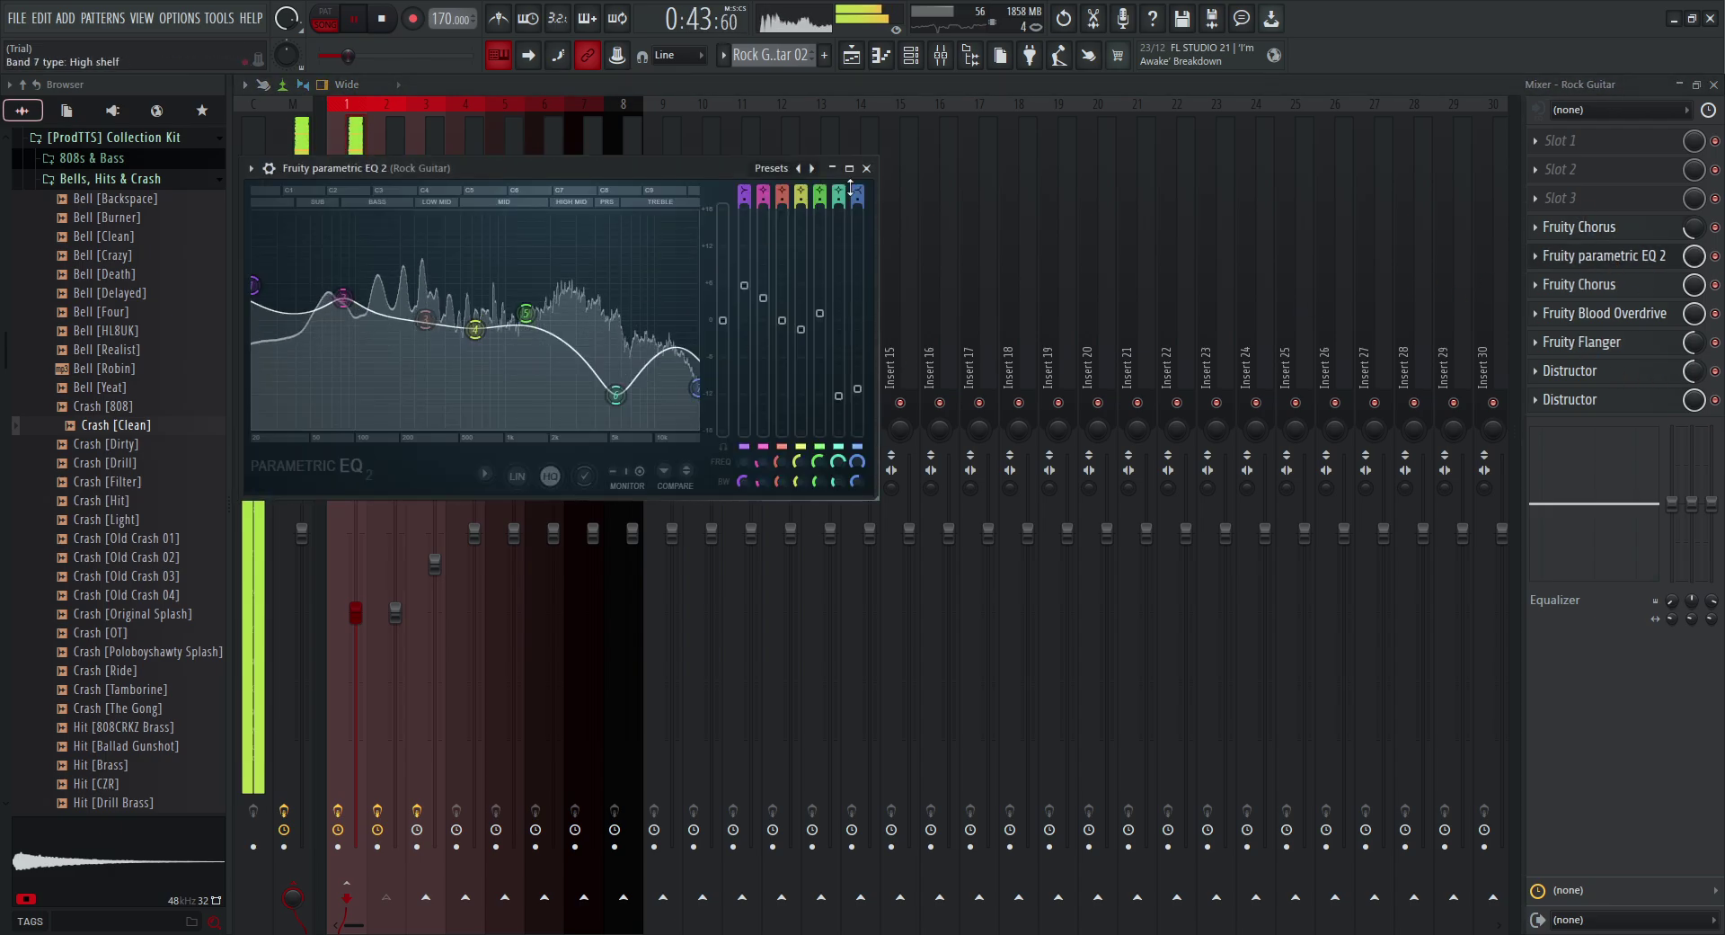
{"action": "left_click", "coordinate": [863, 165]}
Step: Check the second Fruity Chorus on the Rock Guitar insert and swap its order so it sits above Fruity parametric EQ 2
{"action": "left_click", "coordinate": [1606, 285]}
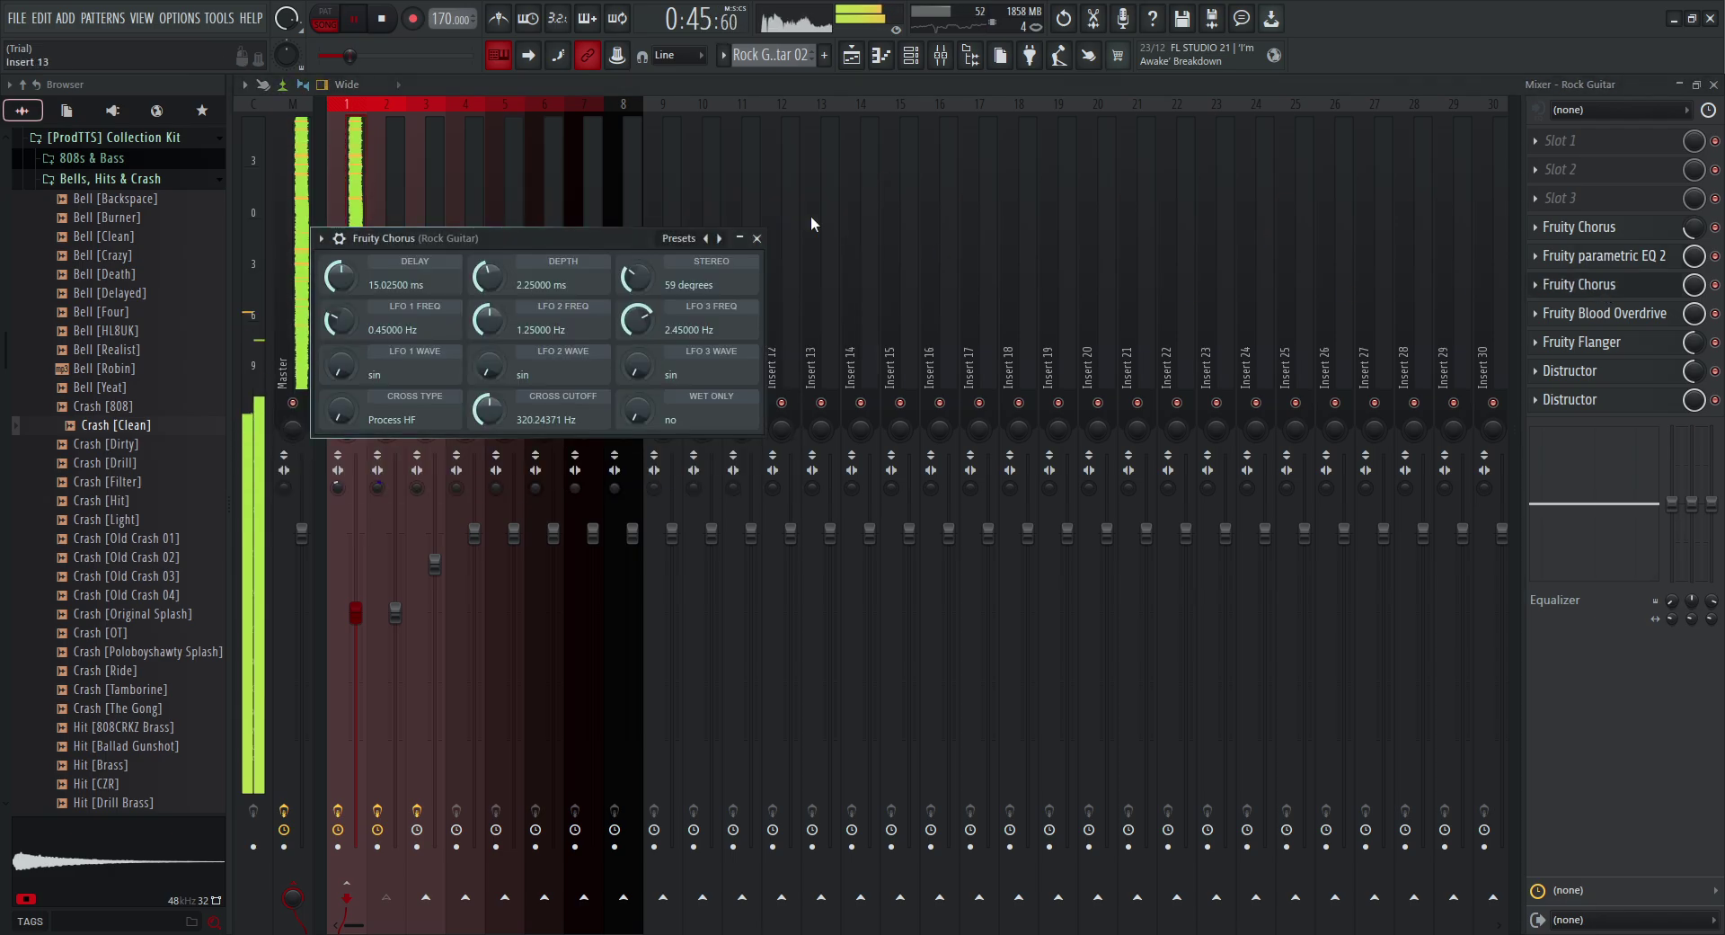
{"action": "left_click", "coordinate": [758, 238]}
{"action": "left_click_drag", "start_coordinate": [1527, 267], "coordinate": [1530, 259]}
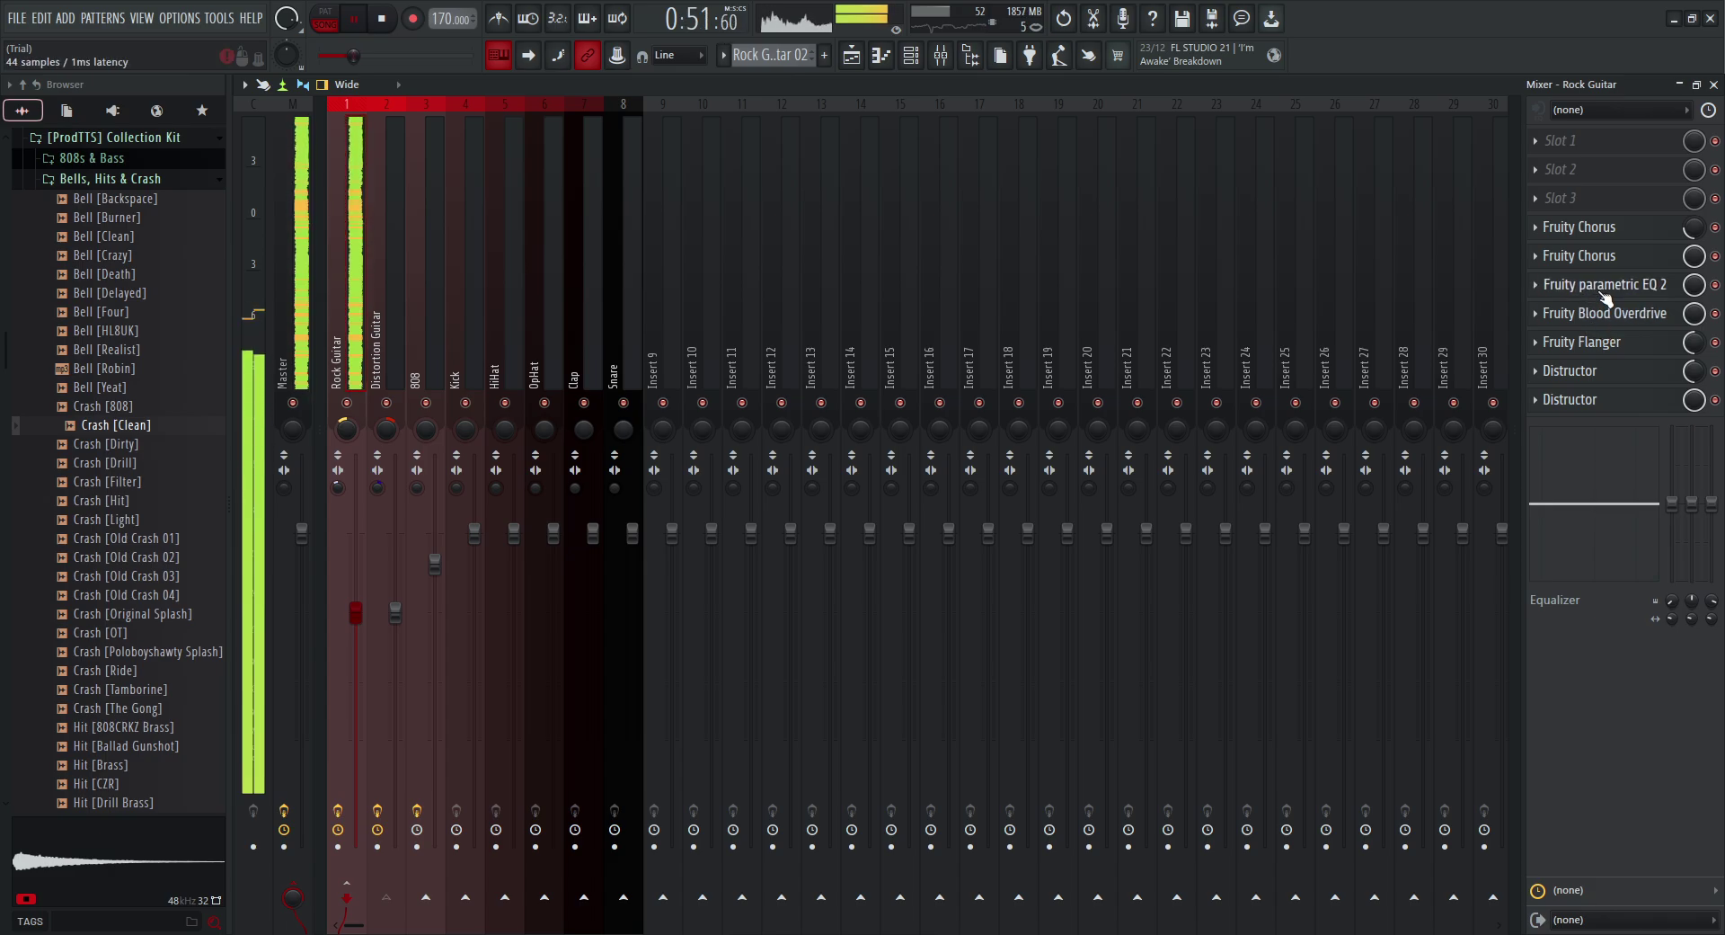
Step: Examine the Fruity Blood Overdrive and Fruity Flanger settings on the Rock Guitar insert
{"action": "left_click", "coordinate": [1606, 313]}
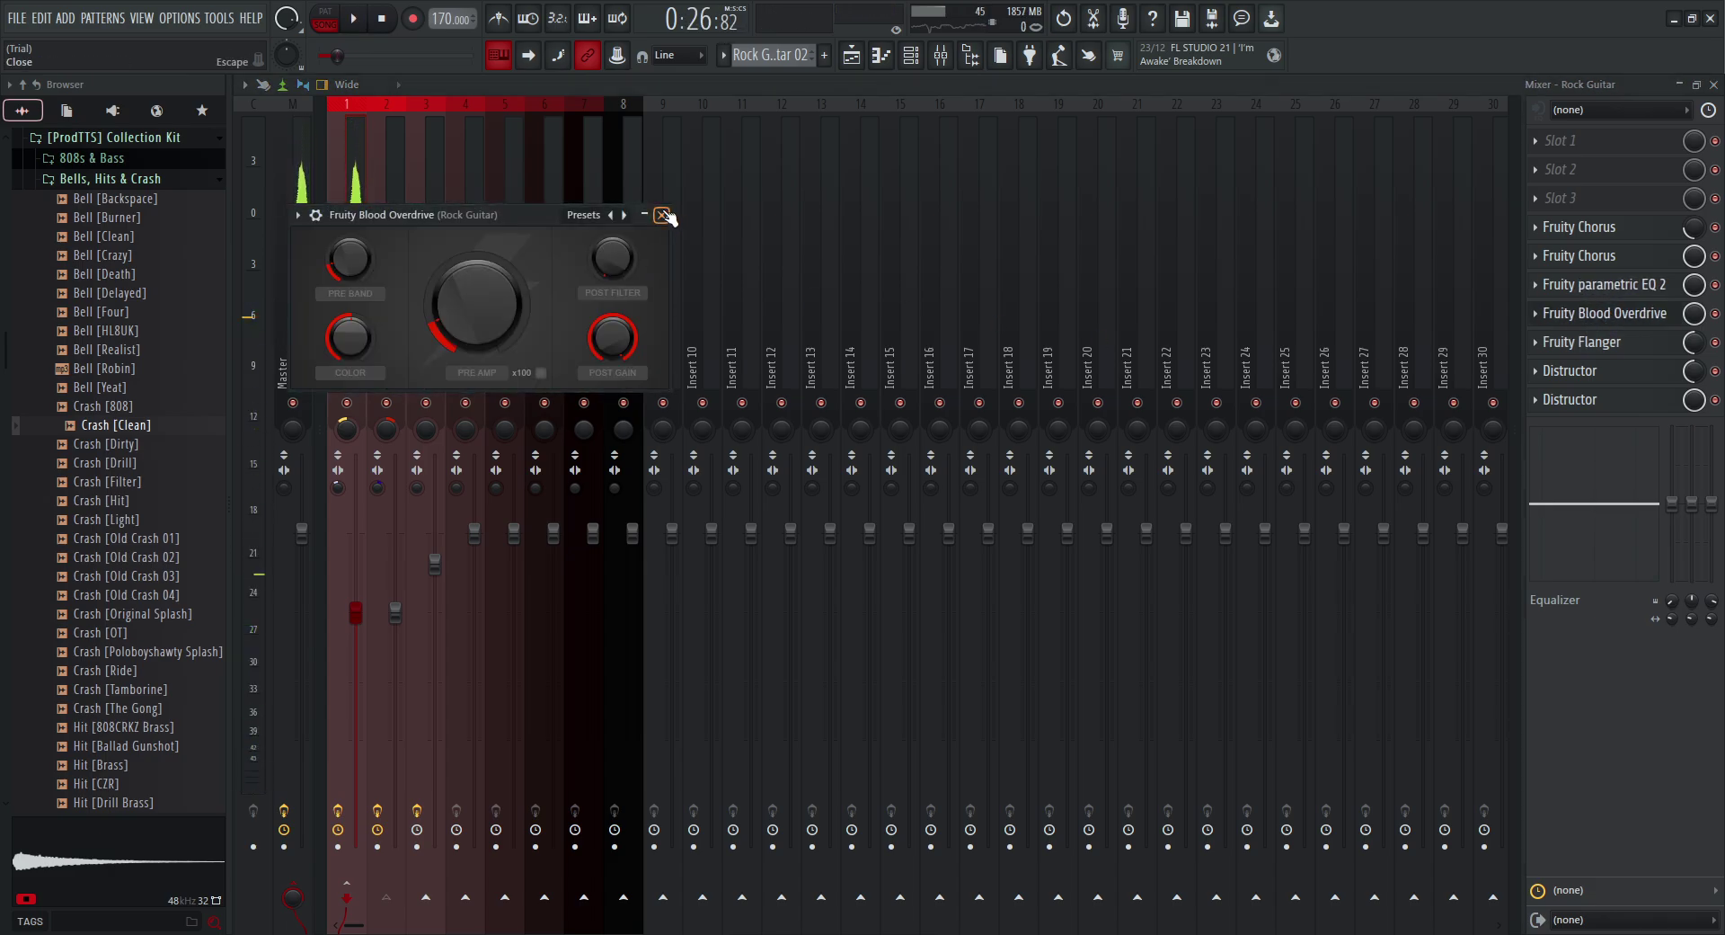
{"action": "left_click", "coordinate": [663, 216]}
{"action": "left_click", "coordinate": [1591, 344]}
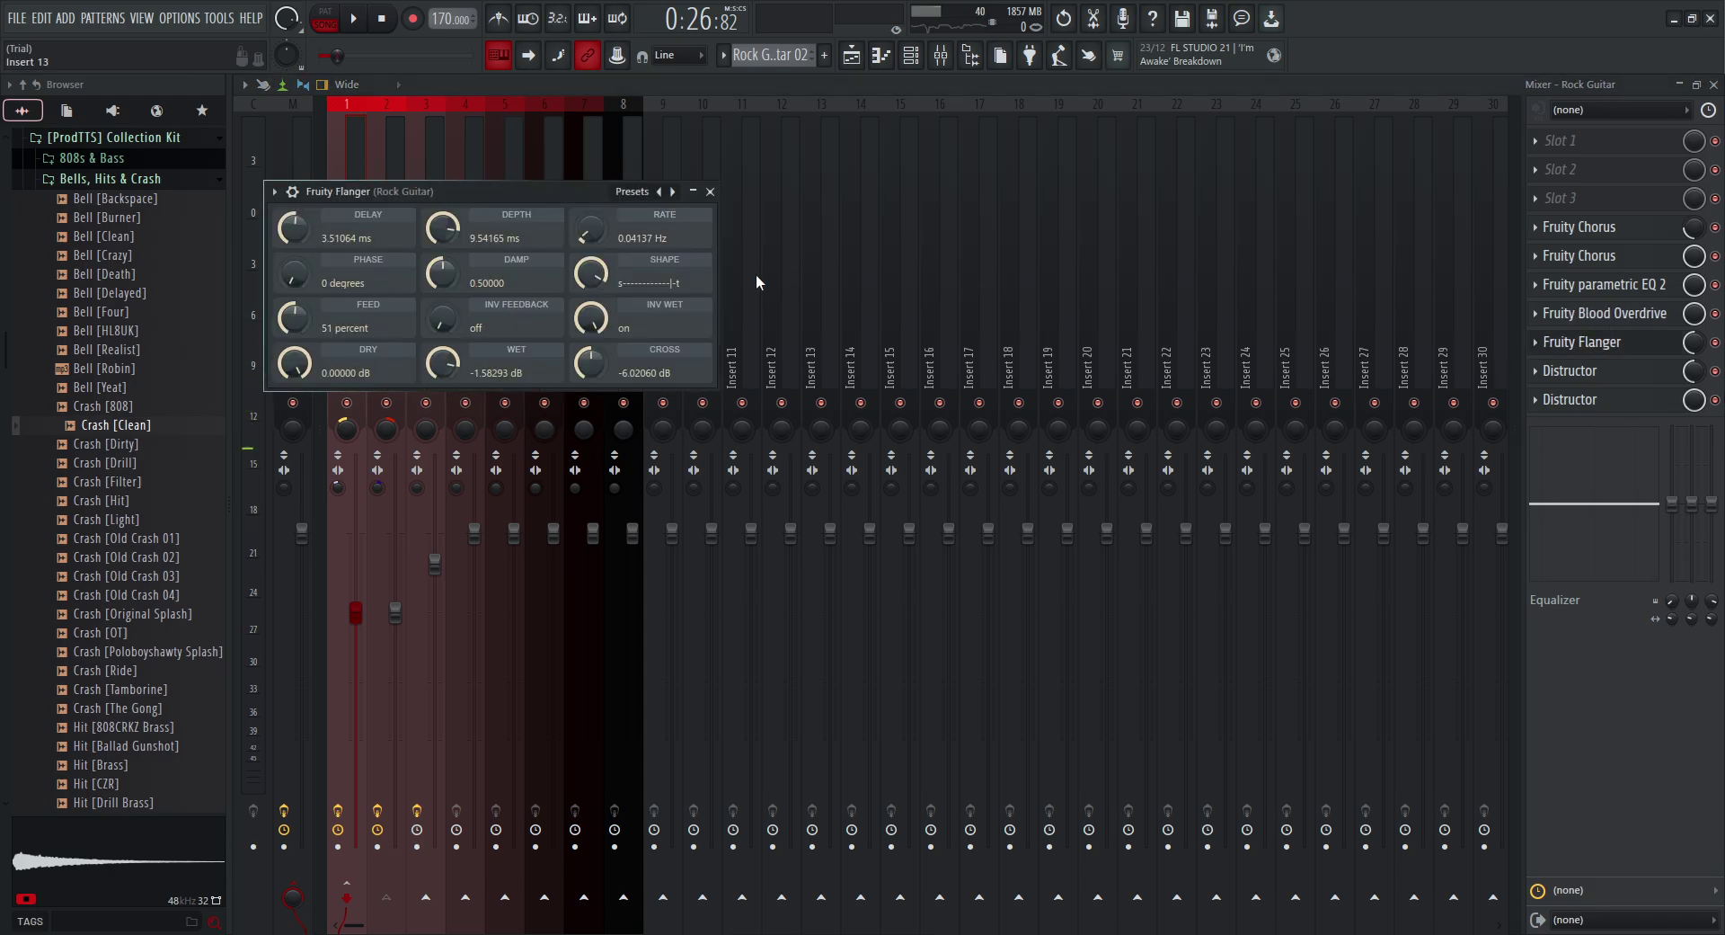
{"action": "left_click", "coordinate": [710, 192]}
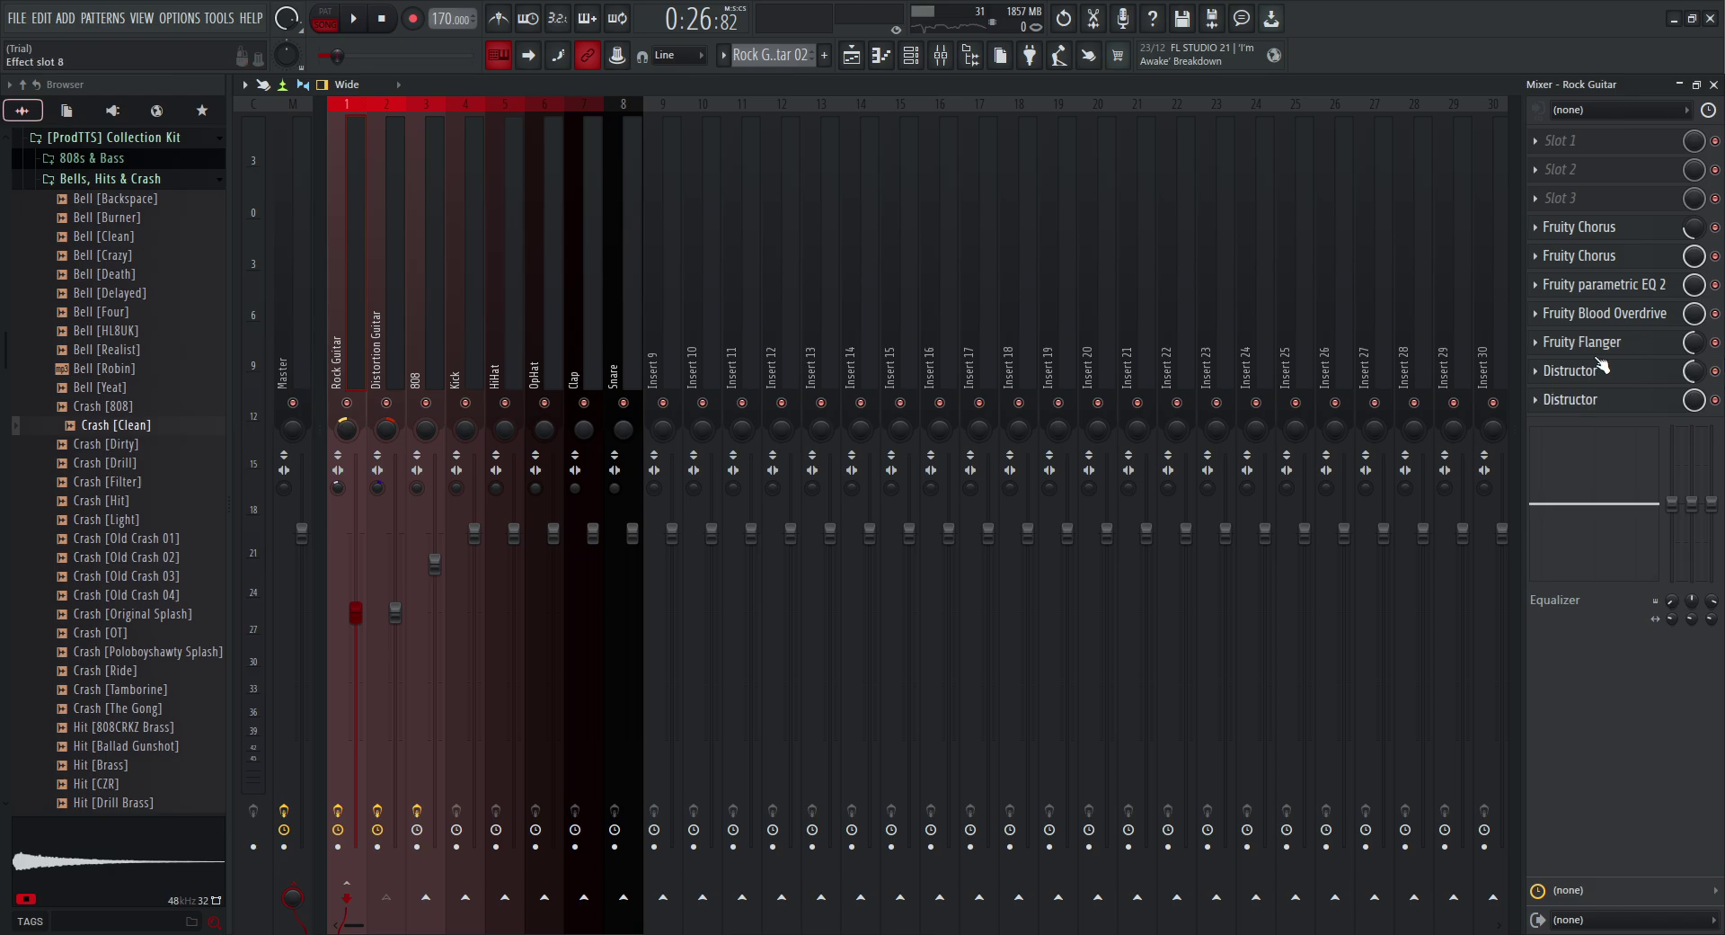
{"action": "left_click", "coordinate": [1589, 350]}
{"action": "left_click", "coordinate": [709, 192]}
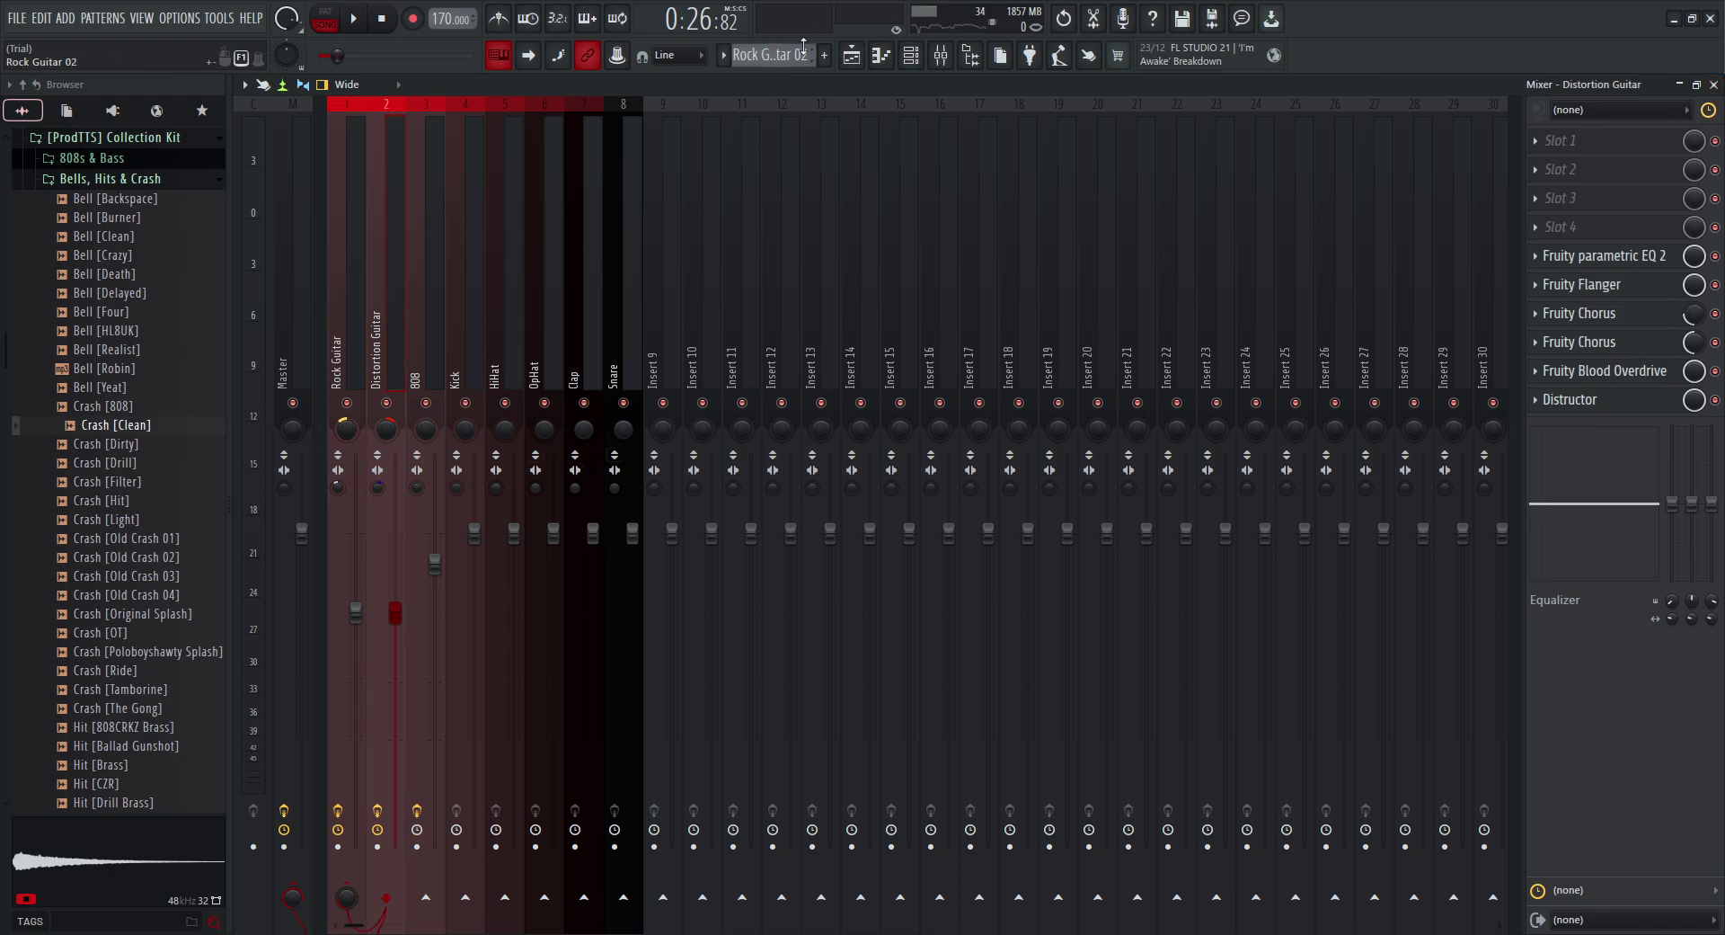
Step: Return to the playlist, restore all tracks from solo and mute the KRZY TRAIN reference audio track
{"action": "left_click", "coordinate": [852, 55]}
{"action": "scroll", "coordinate": [533, 104], "scroll_direction": "down", "scroll_amount": 3}
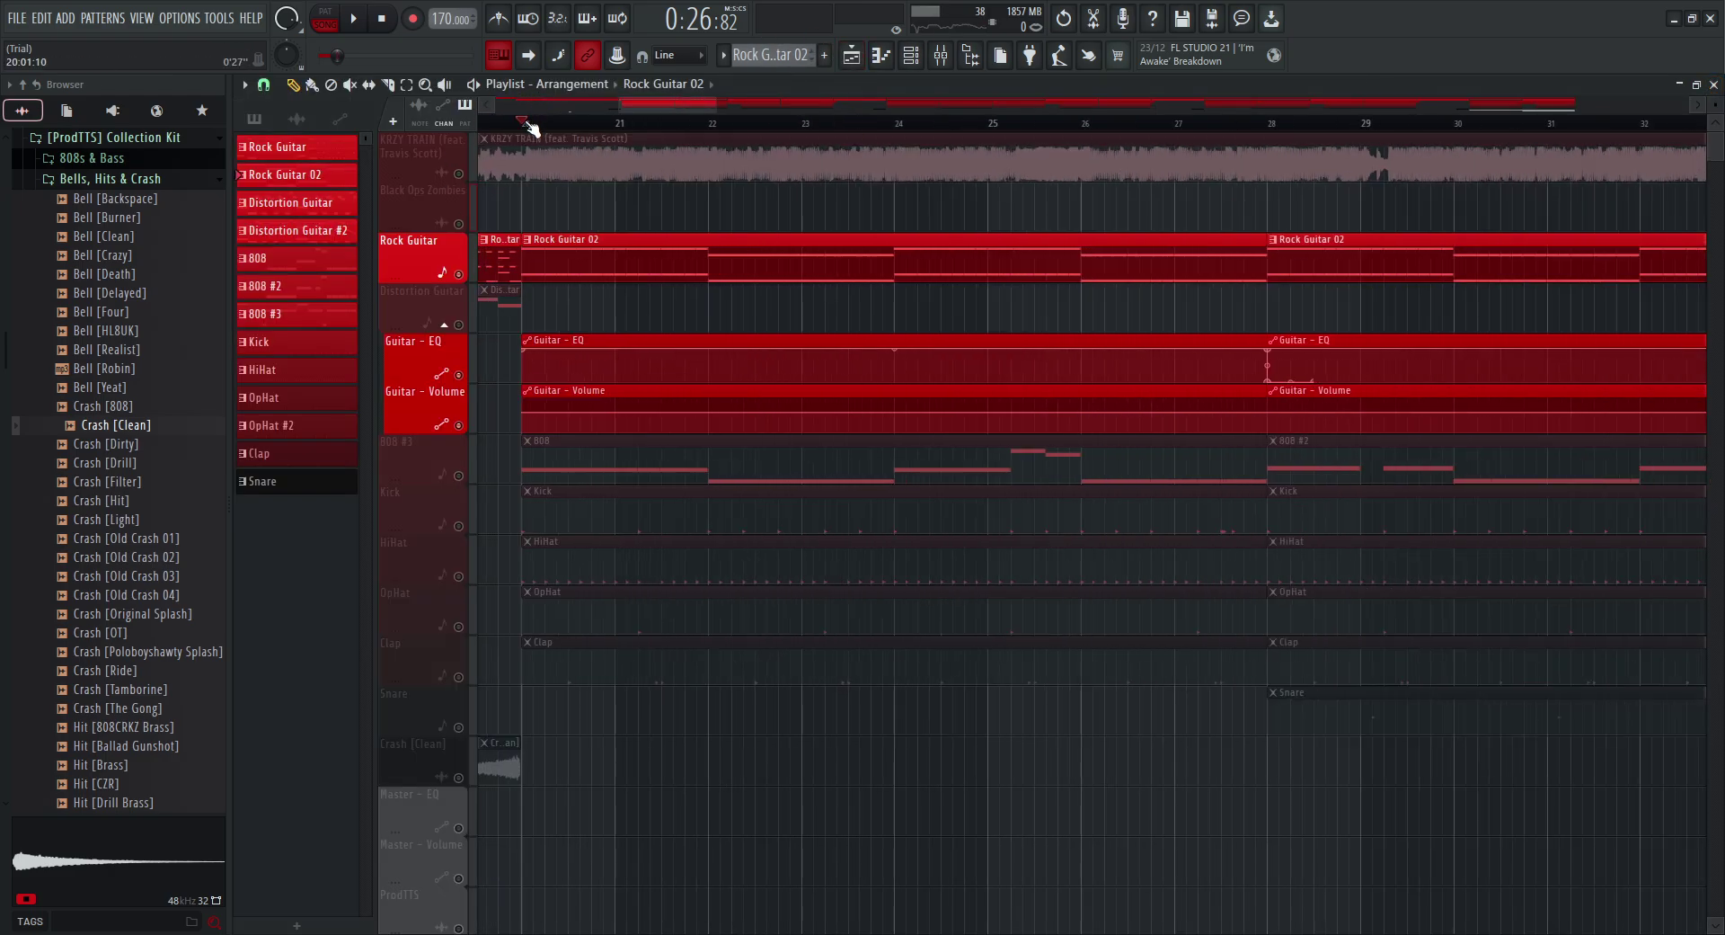
{"action": "right_click", "coordinate": [458, 273]}
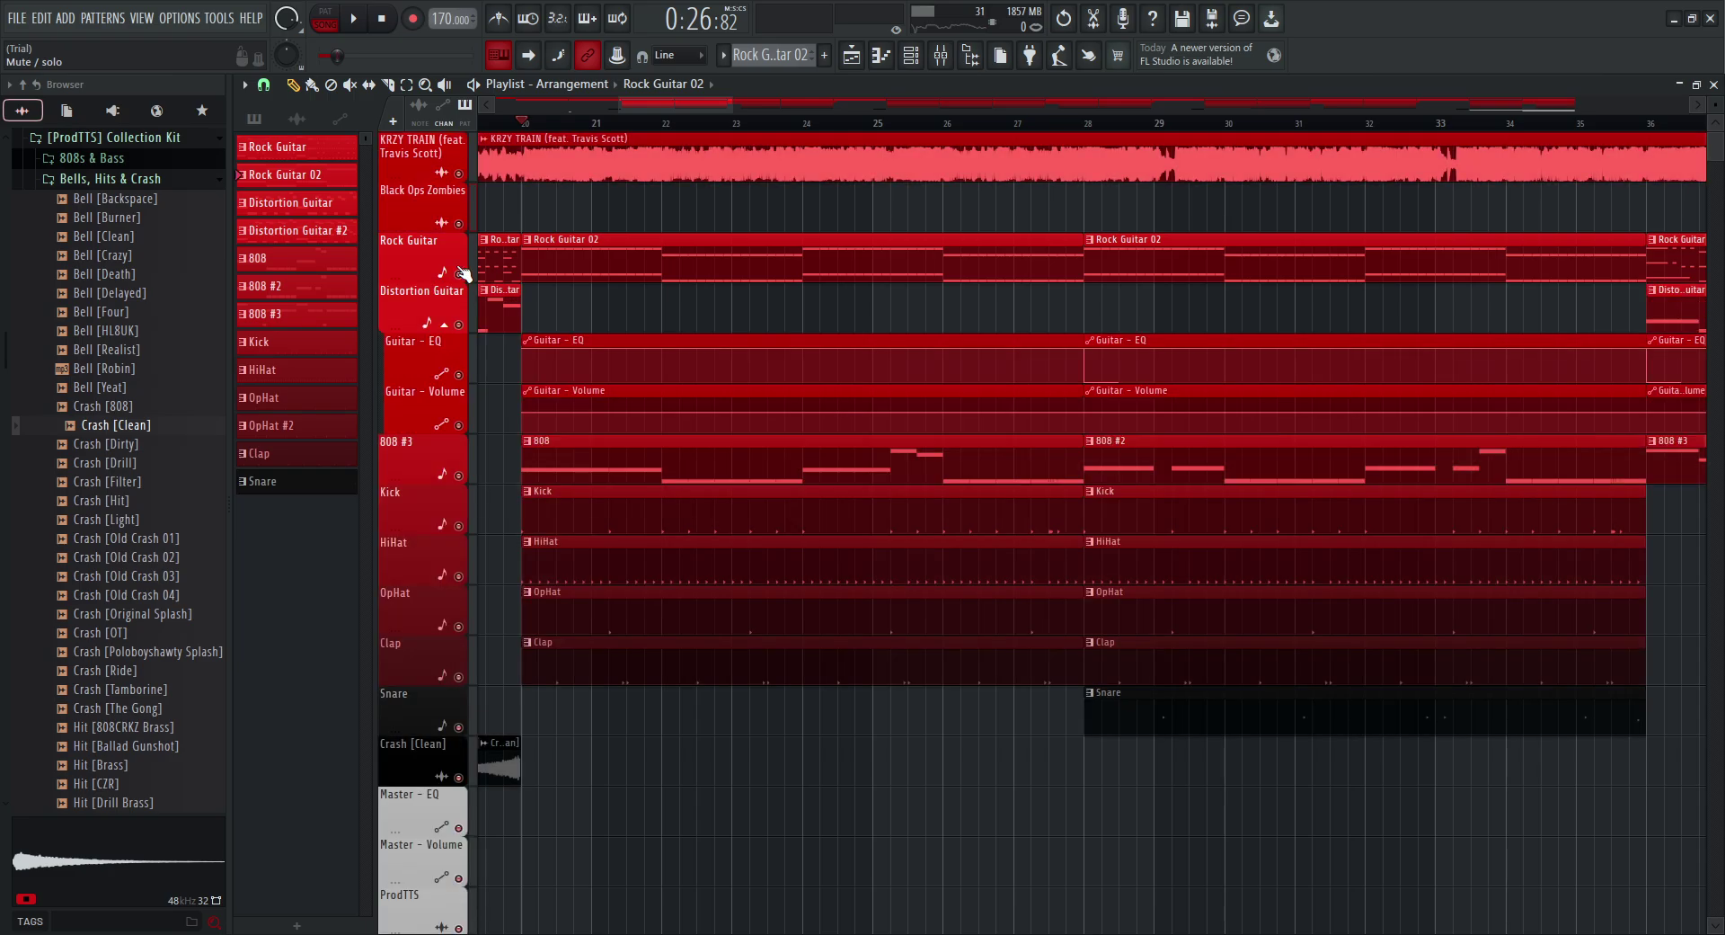
{"action": "left_click", "coordinate": [460, 173]}
Step: Open the Distortion Guitar pattern in the piano roll and play it in pattern mode
{"action": "double_click", "coordinate": [293, 202]}
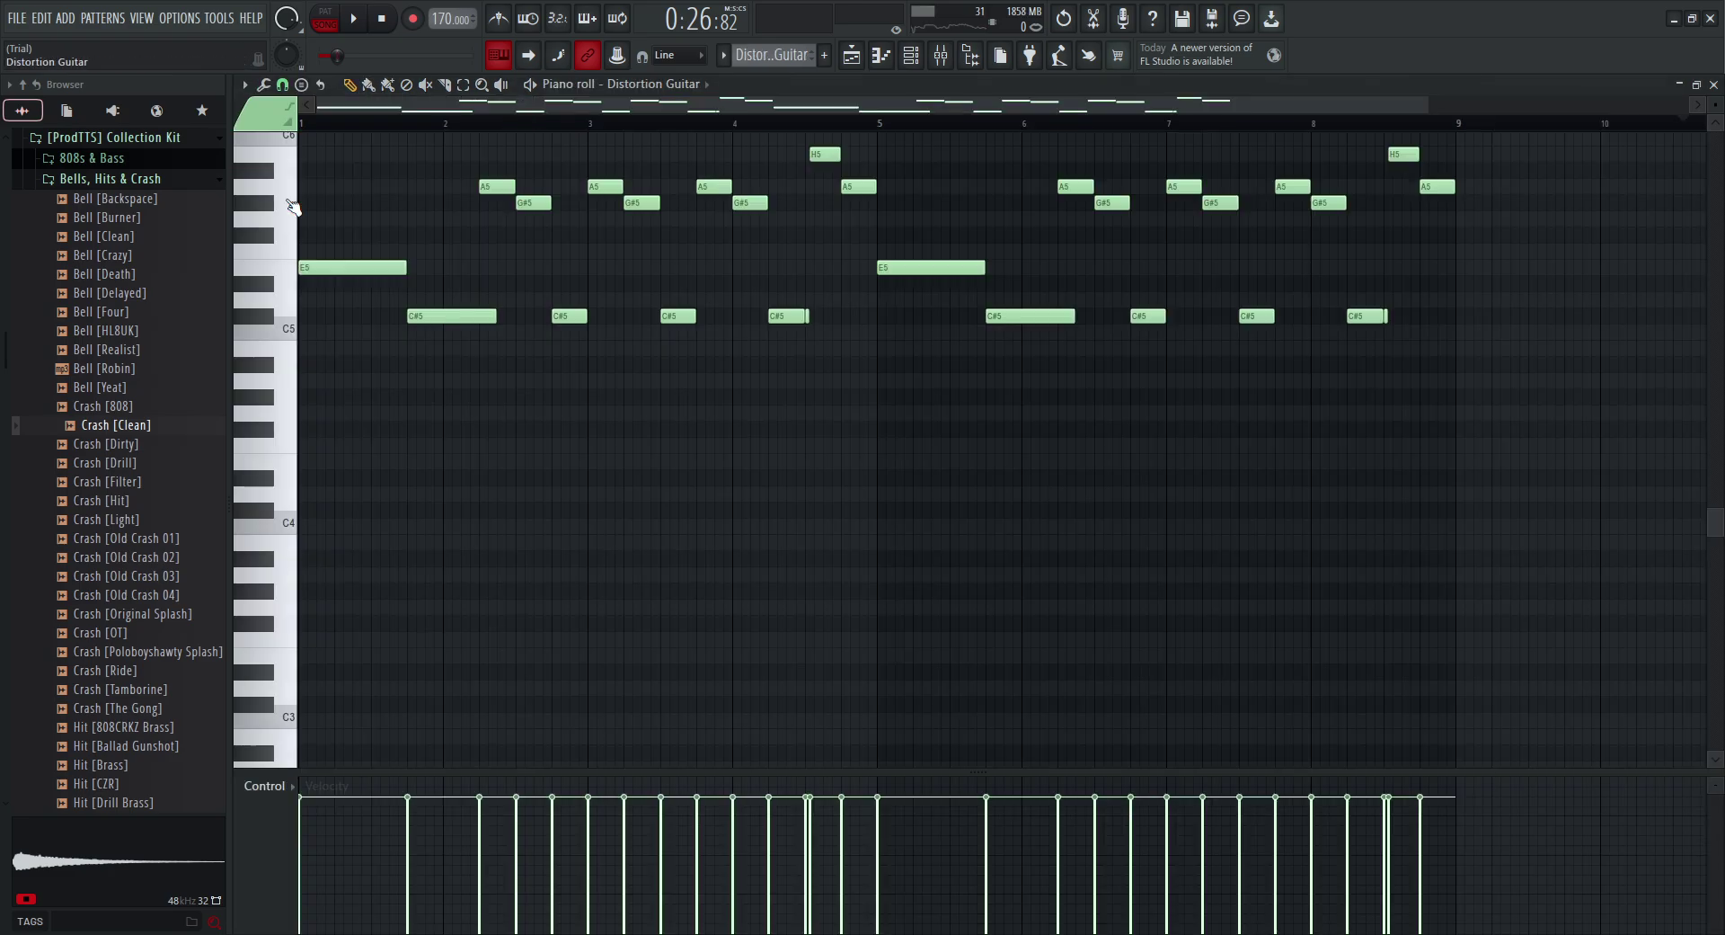
{"action": "left_click", "coordinate": [334, 22]}
{"action": "scroll", "coordinate": [616, 445], "scroll_direction": "up", "scroll_amount": 5}
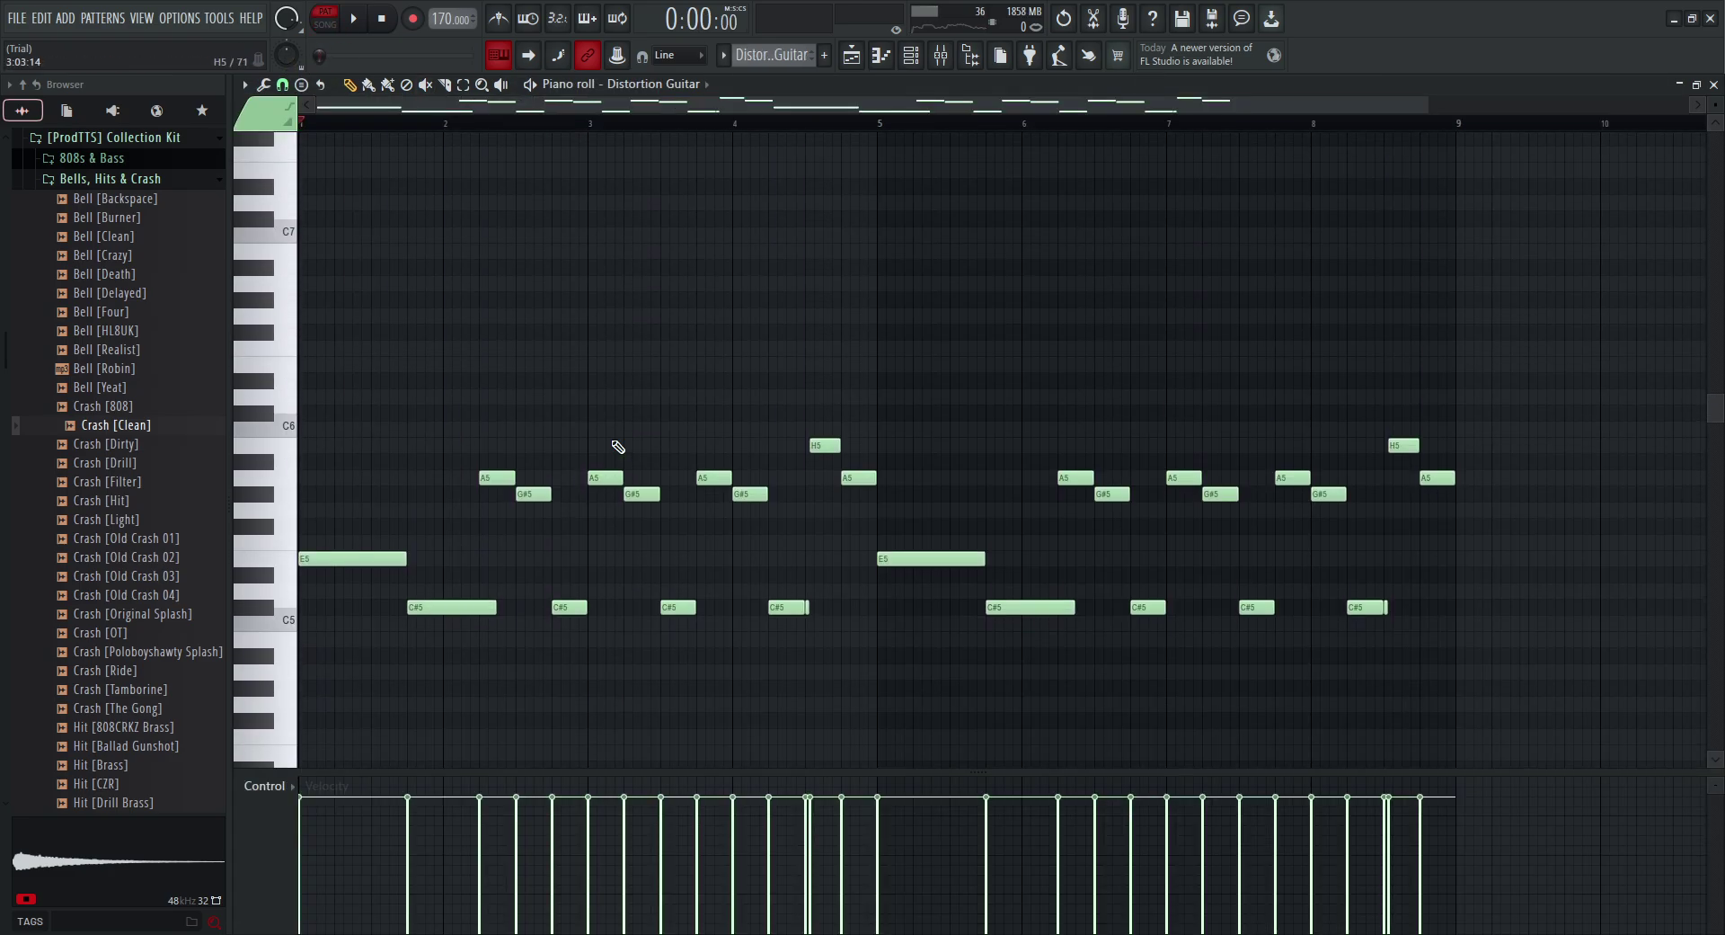
{"action": "scroll", "coordinate": [593, 404], "scroll_direction": "down", "scroll_amount": 2}
{"action": "scroll", "coordinate": [539, 300], "scroll_direction": "down", "scroll_amount": 2}
{"action": "key", "text": "space"}
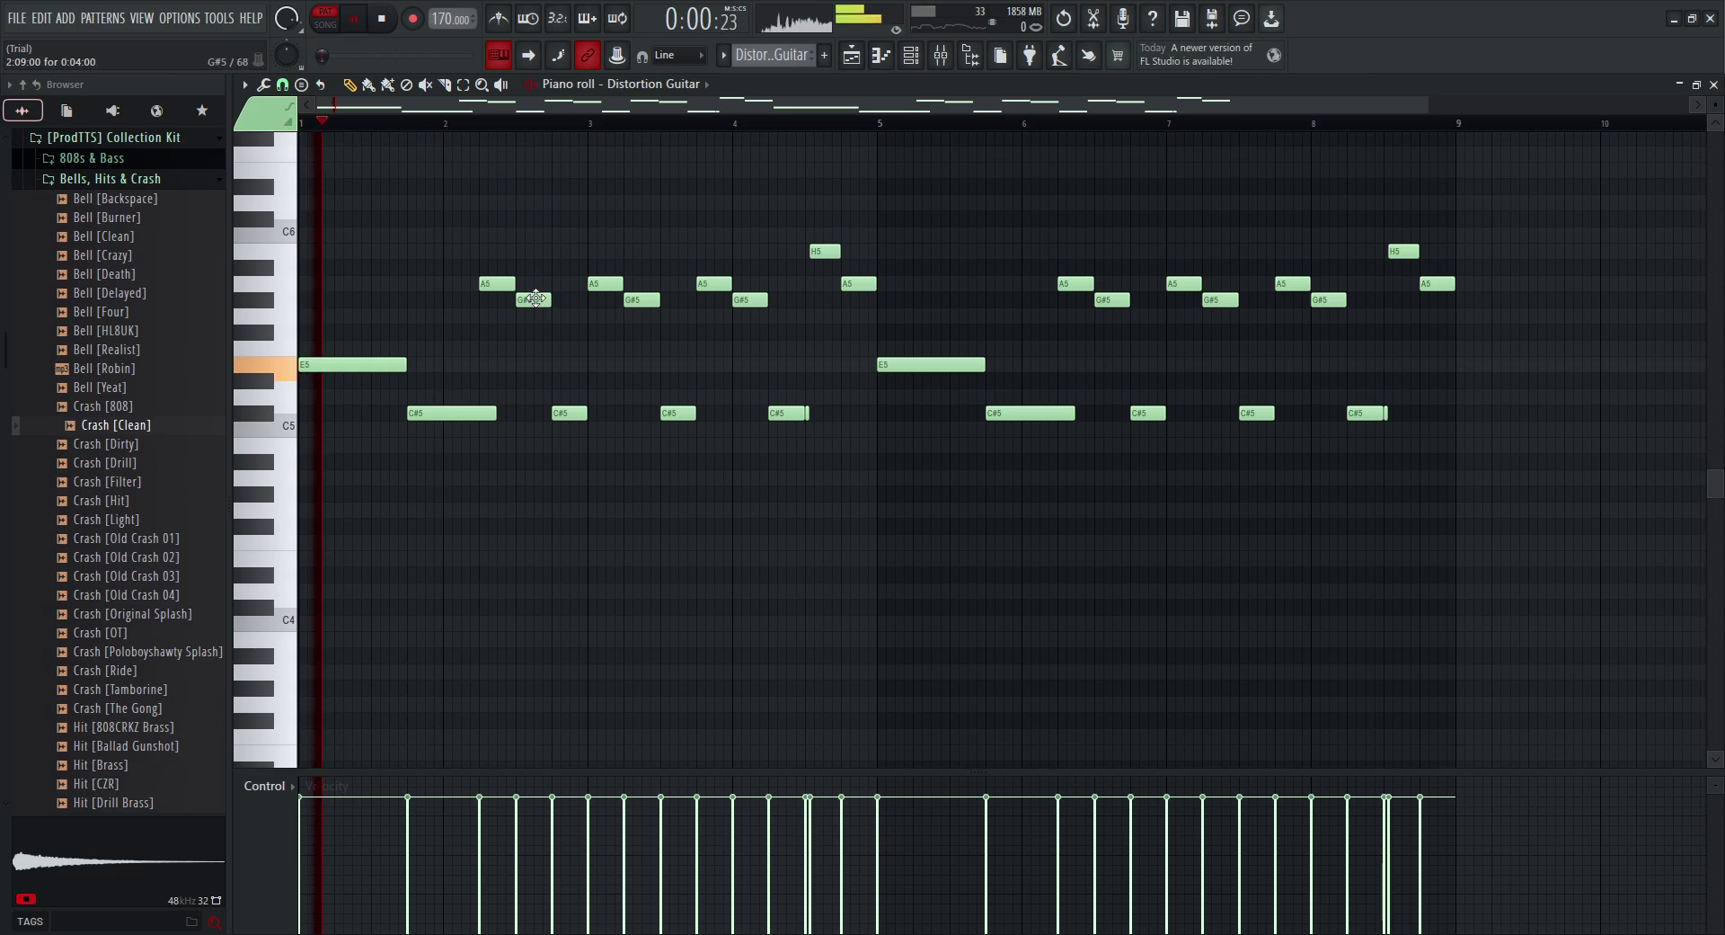
Step: Audition the arrangement around bar 20 in the playlist and replay the Distortion Guitar pattern on its own
{"action": "left_click", "coordinate": [850, 63]}
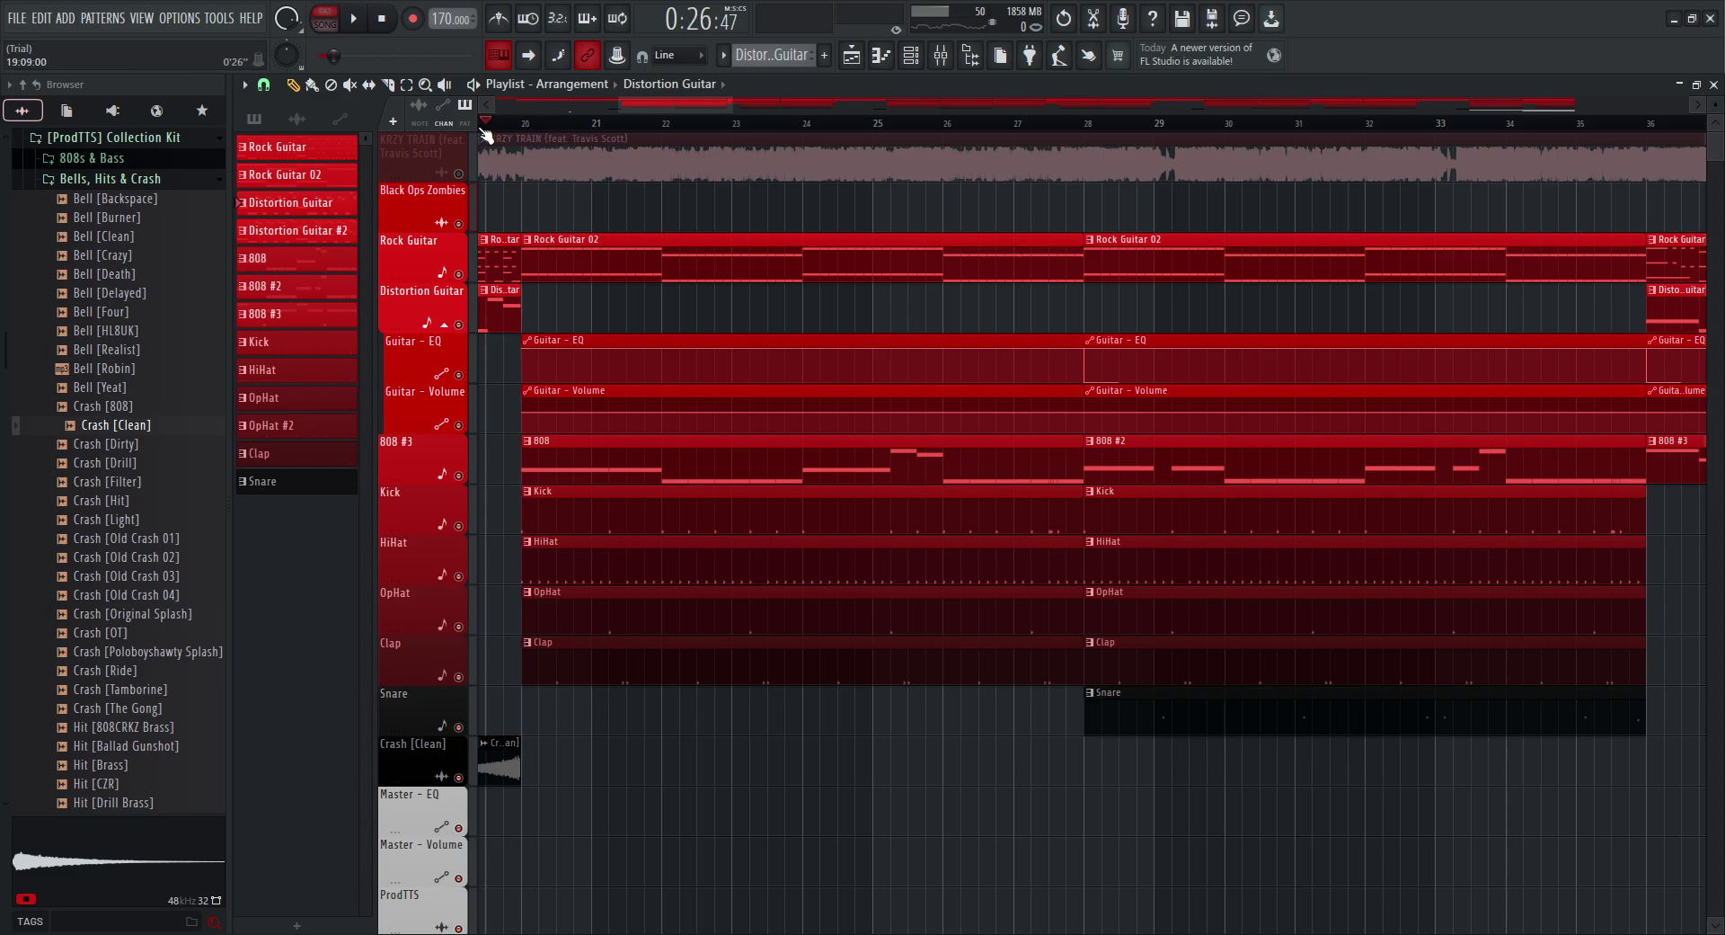
{"action": "left_click_drag", "start_coordinate": [484, 130], "coordinate": [548, 124]}
{"action": "left_click", "coordinate": [885, 51]}
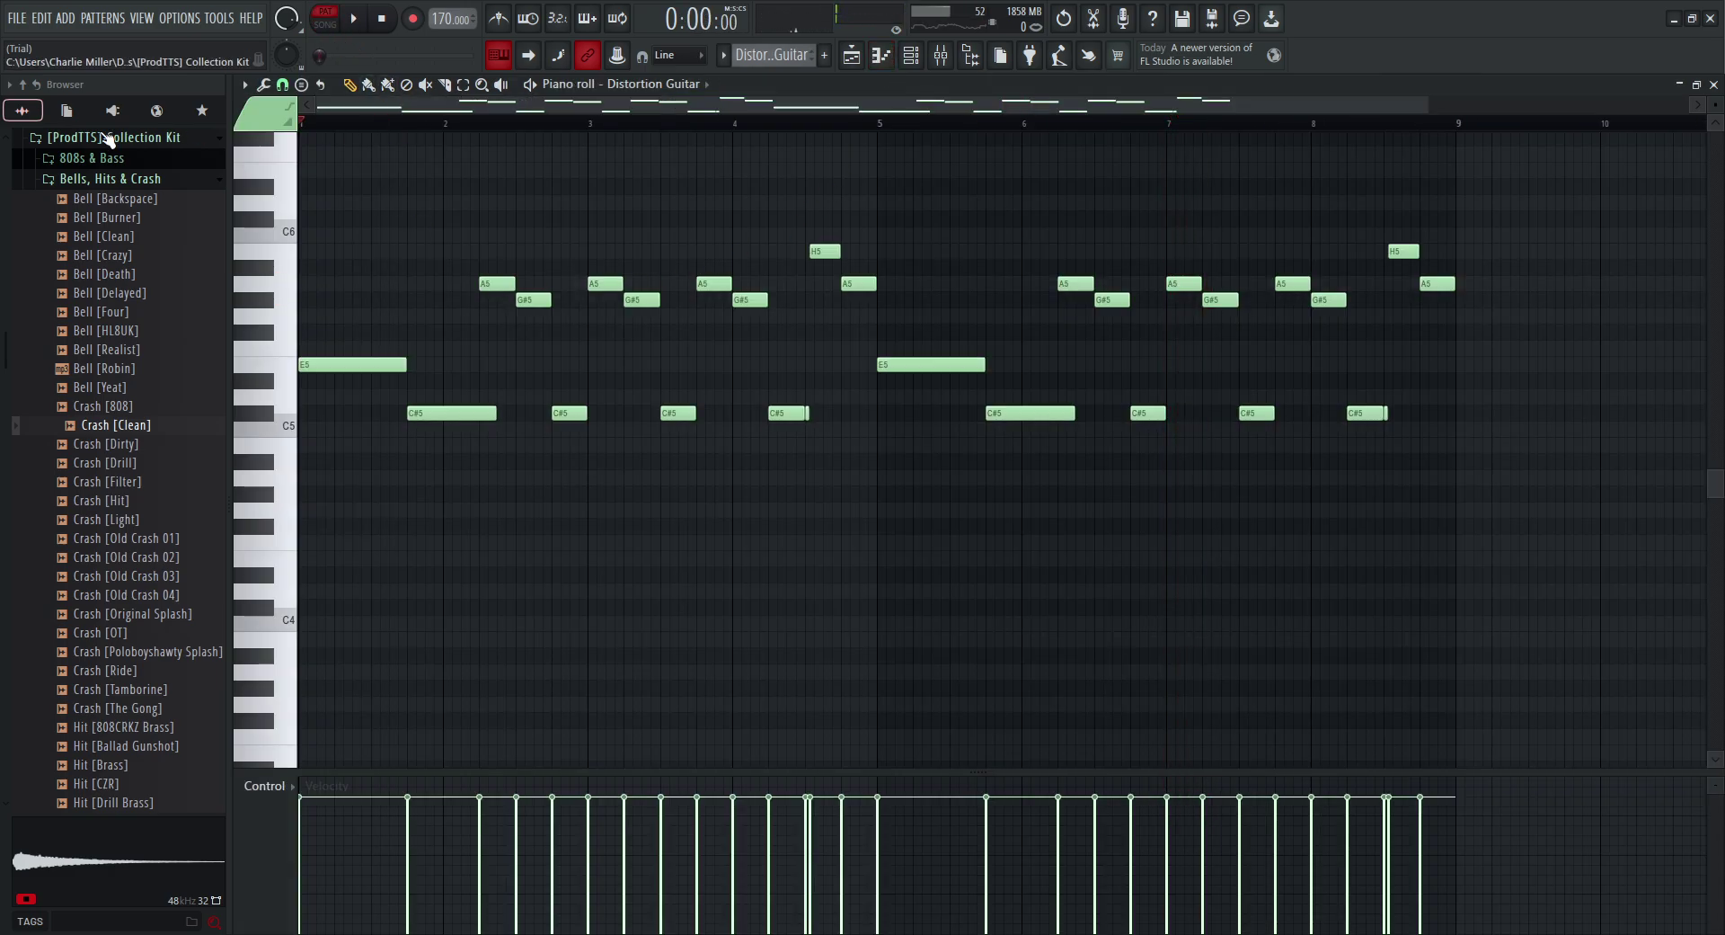
{"action": "key", "text": "space"}
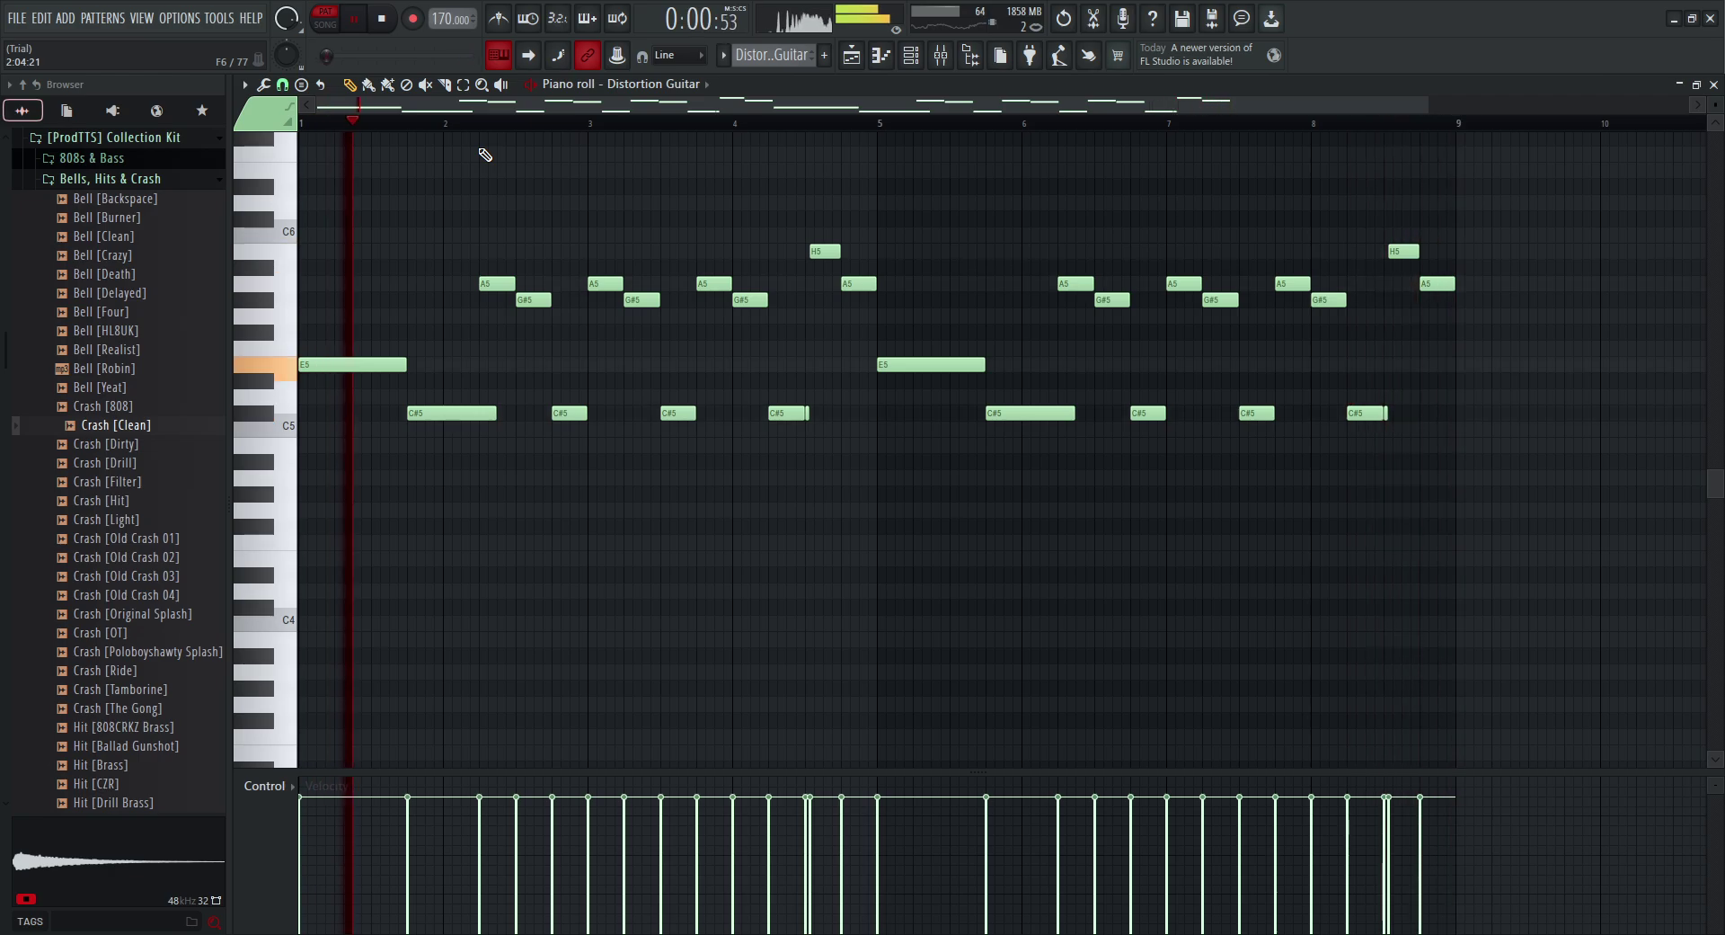
{"action": "key", "text": "space"}
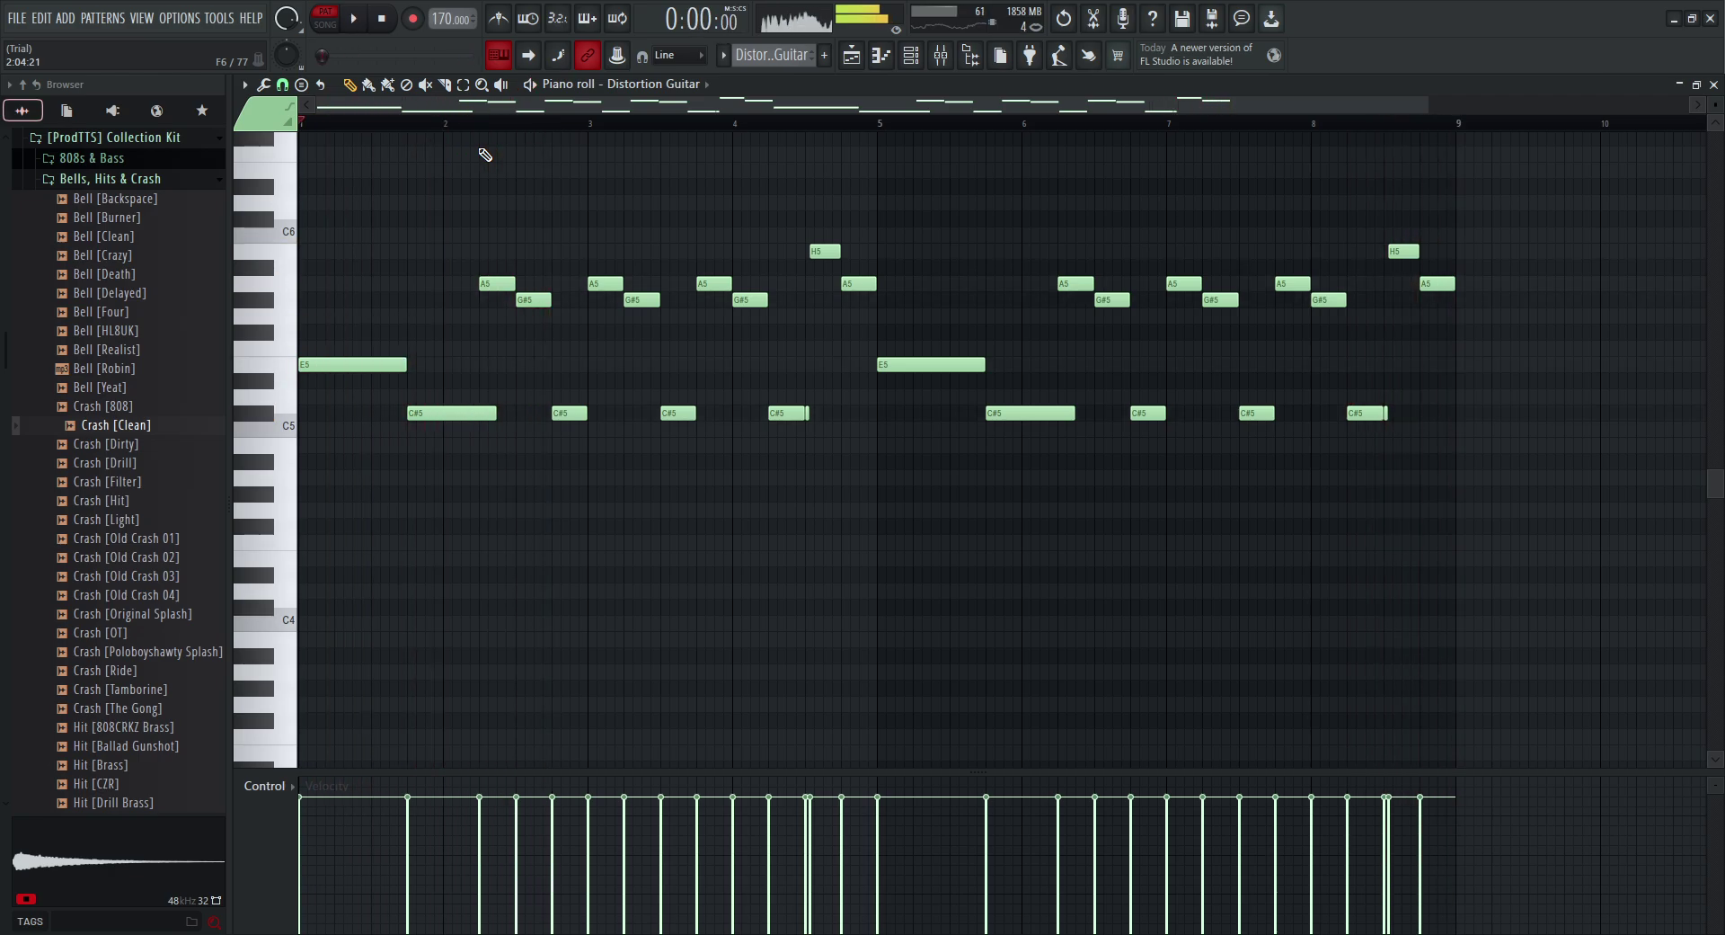
Step: Inspect the Distortion Guitar preset in FLEX and the 372: Guitar Rip preset in ZENOLOGY
{"action": "left_click", "coordinate": [663, 90]}
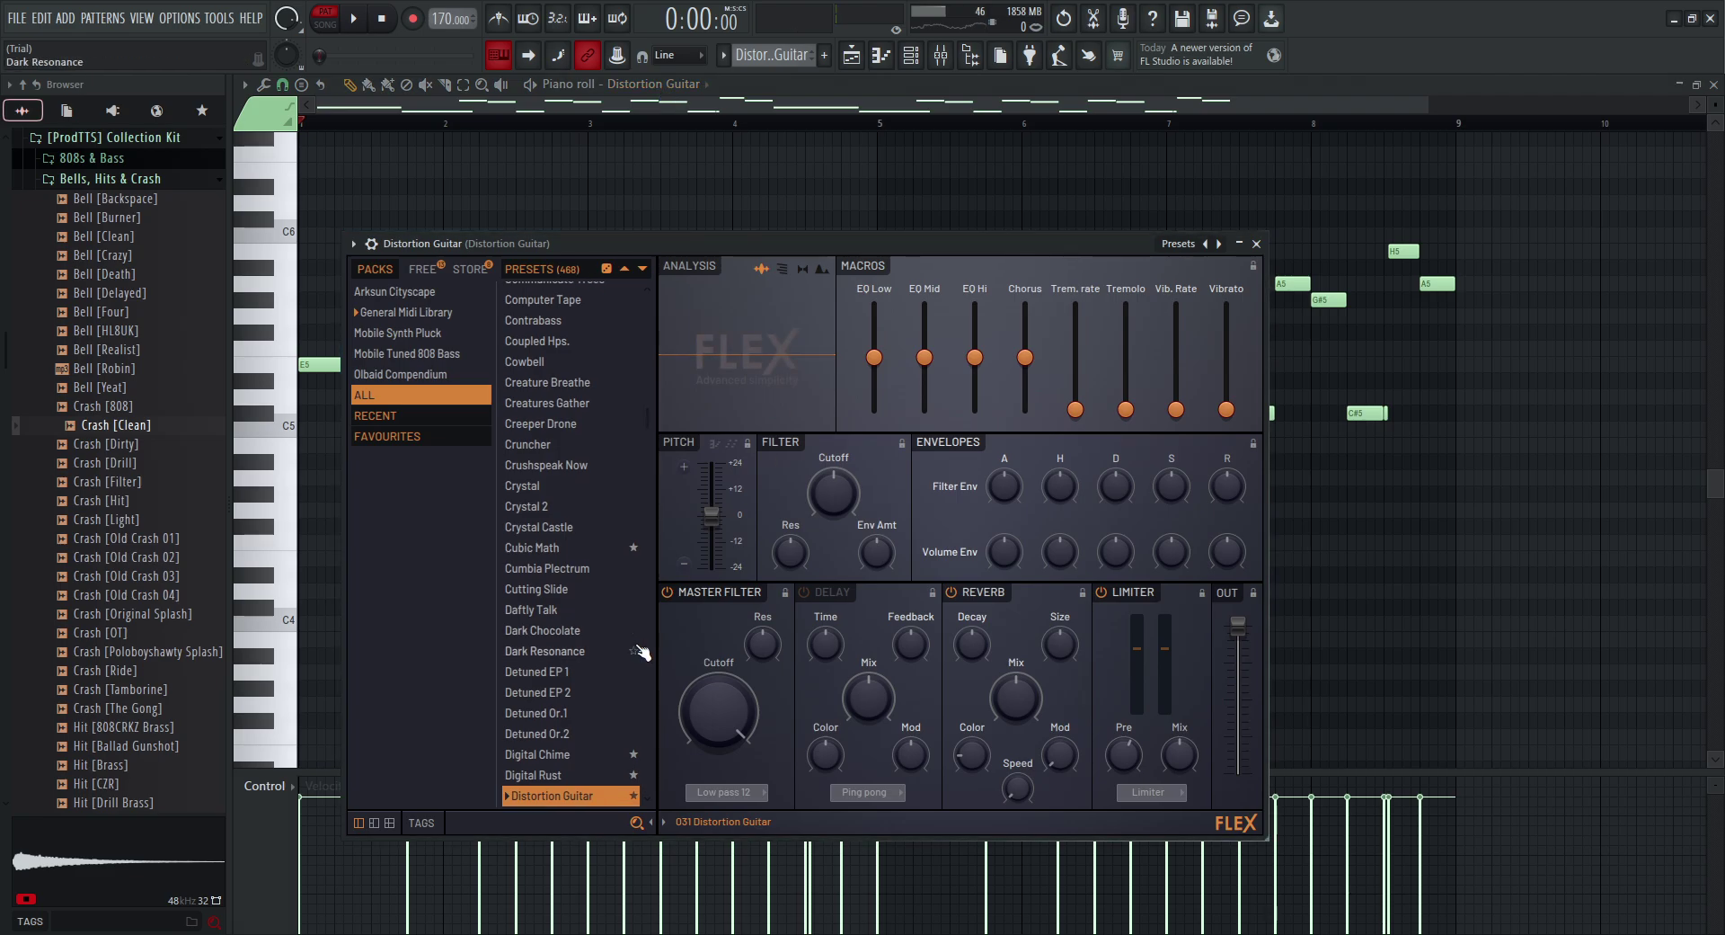
{"action": "scroll", "coordinate": [593, 521], "scroll_direction": "up", "scroll_amount": 2}
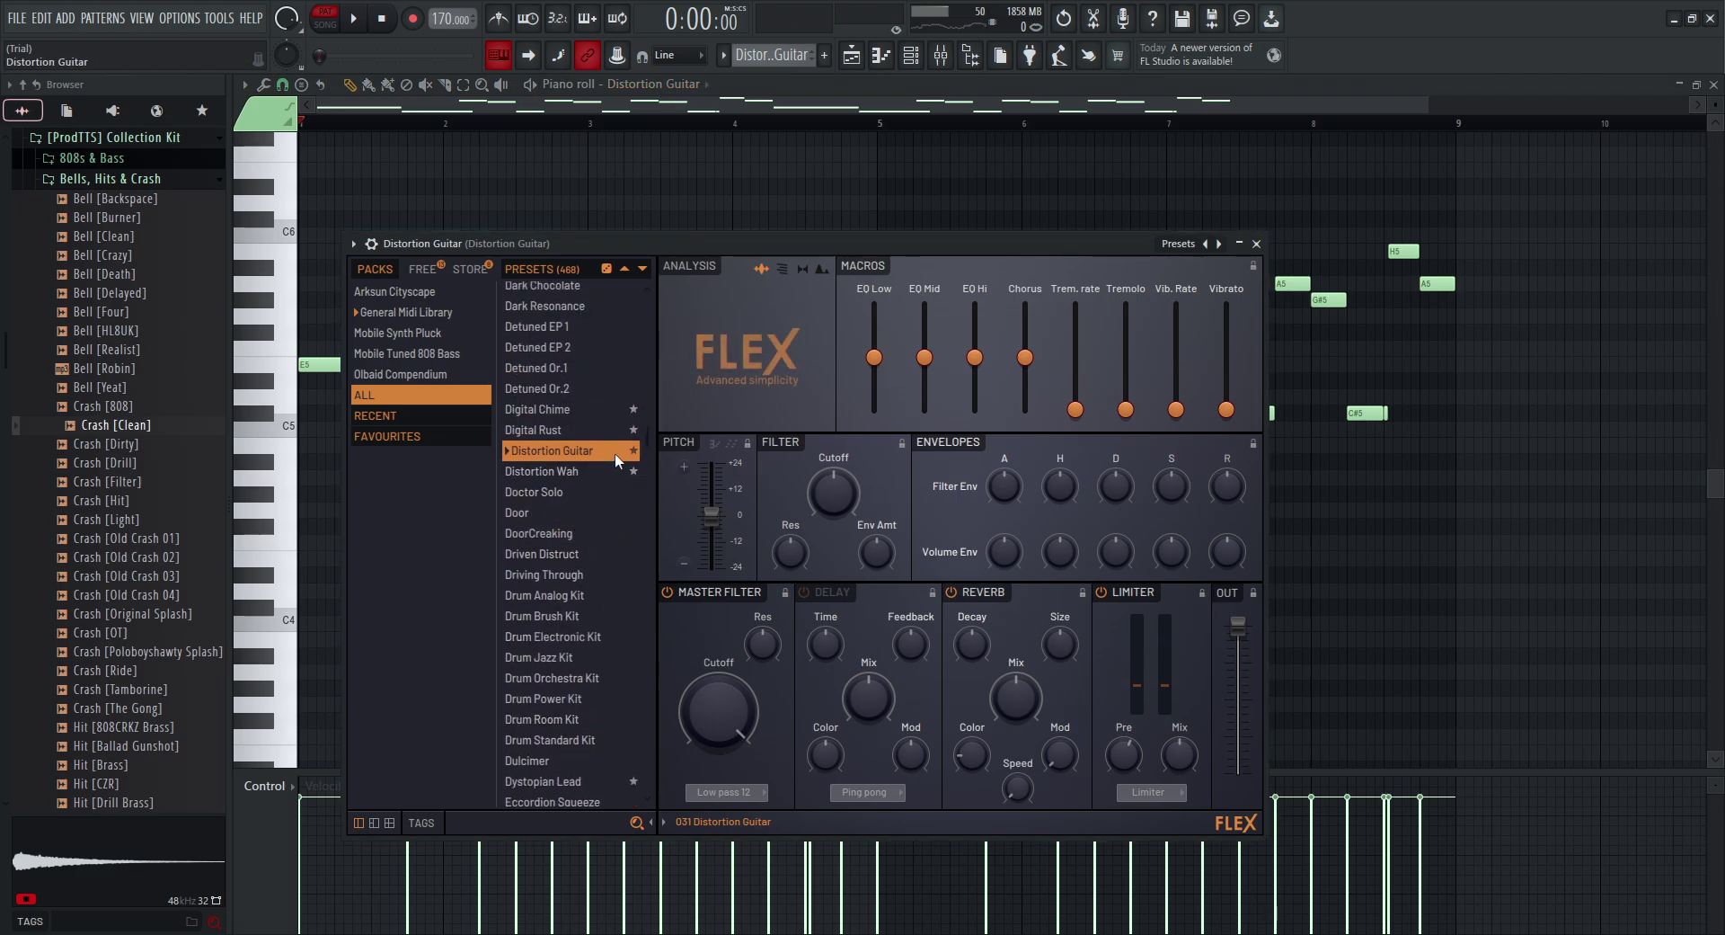
{"action": "left_click", "coordinate": [1257, 243]}
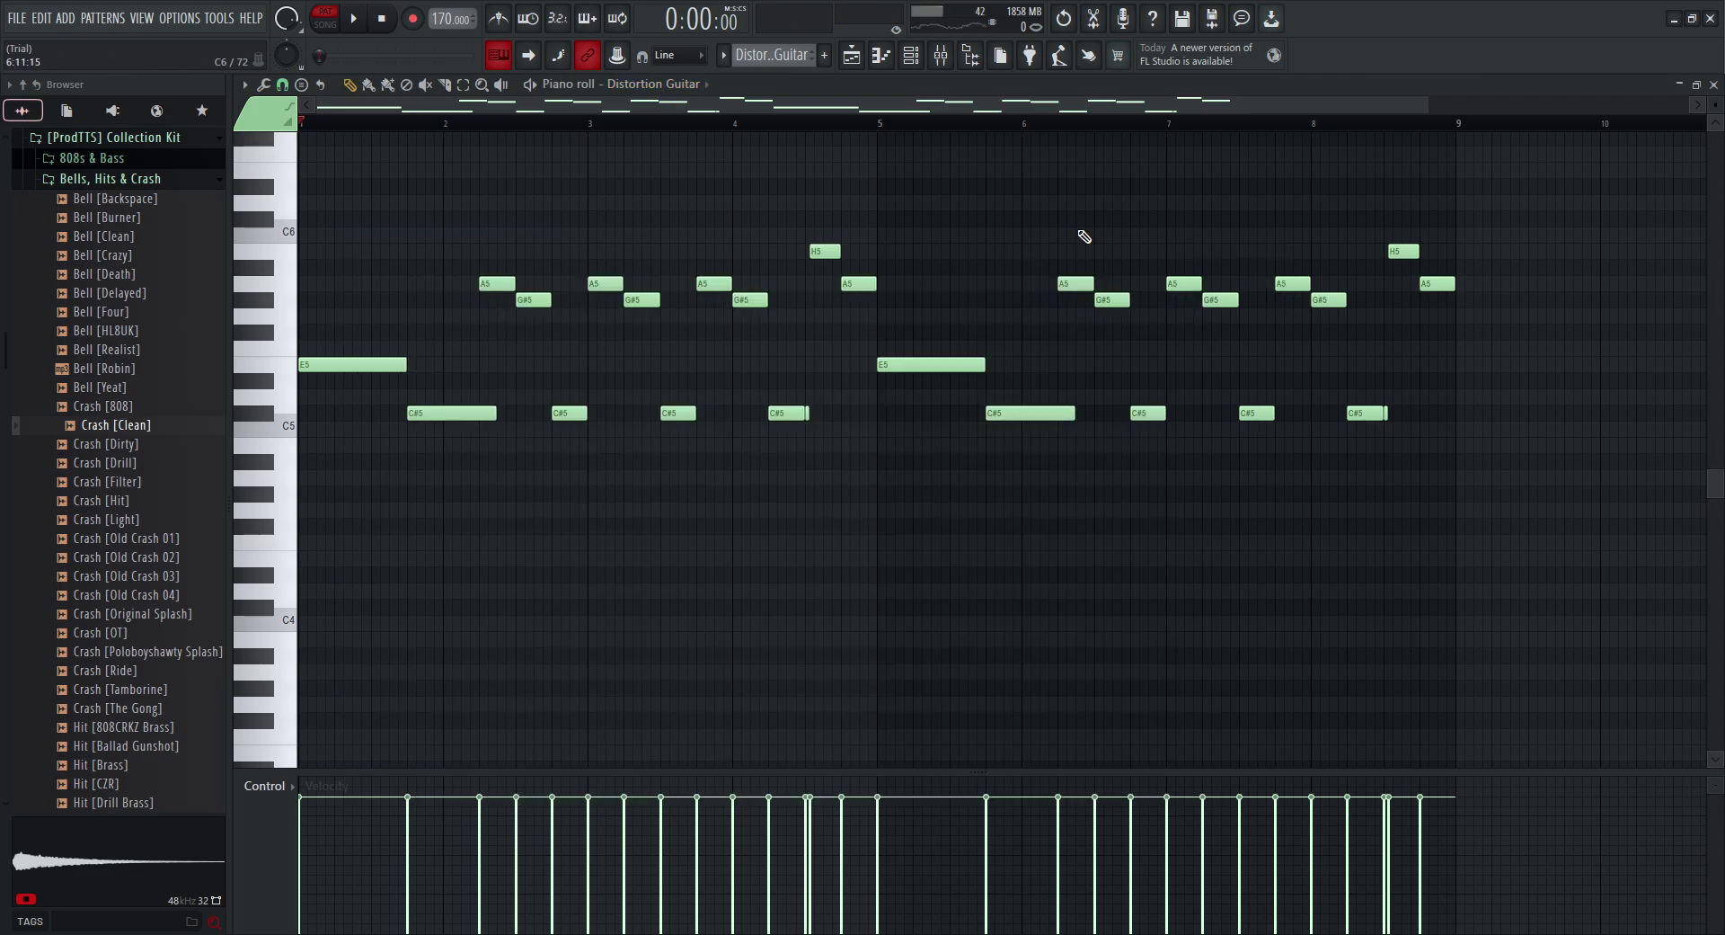
{"action": "left_click", "coordinate": [664, 90]}
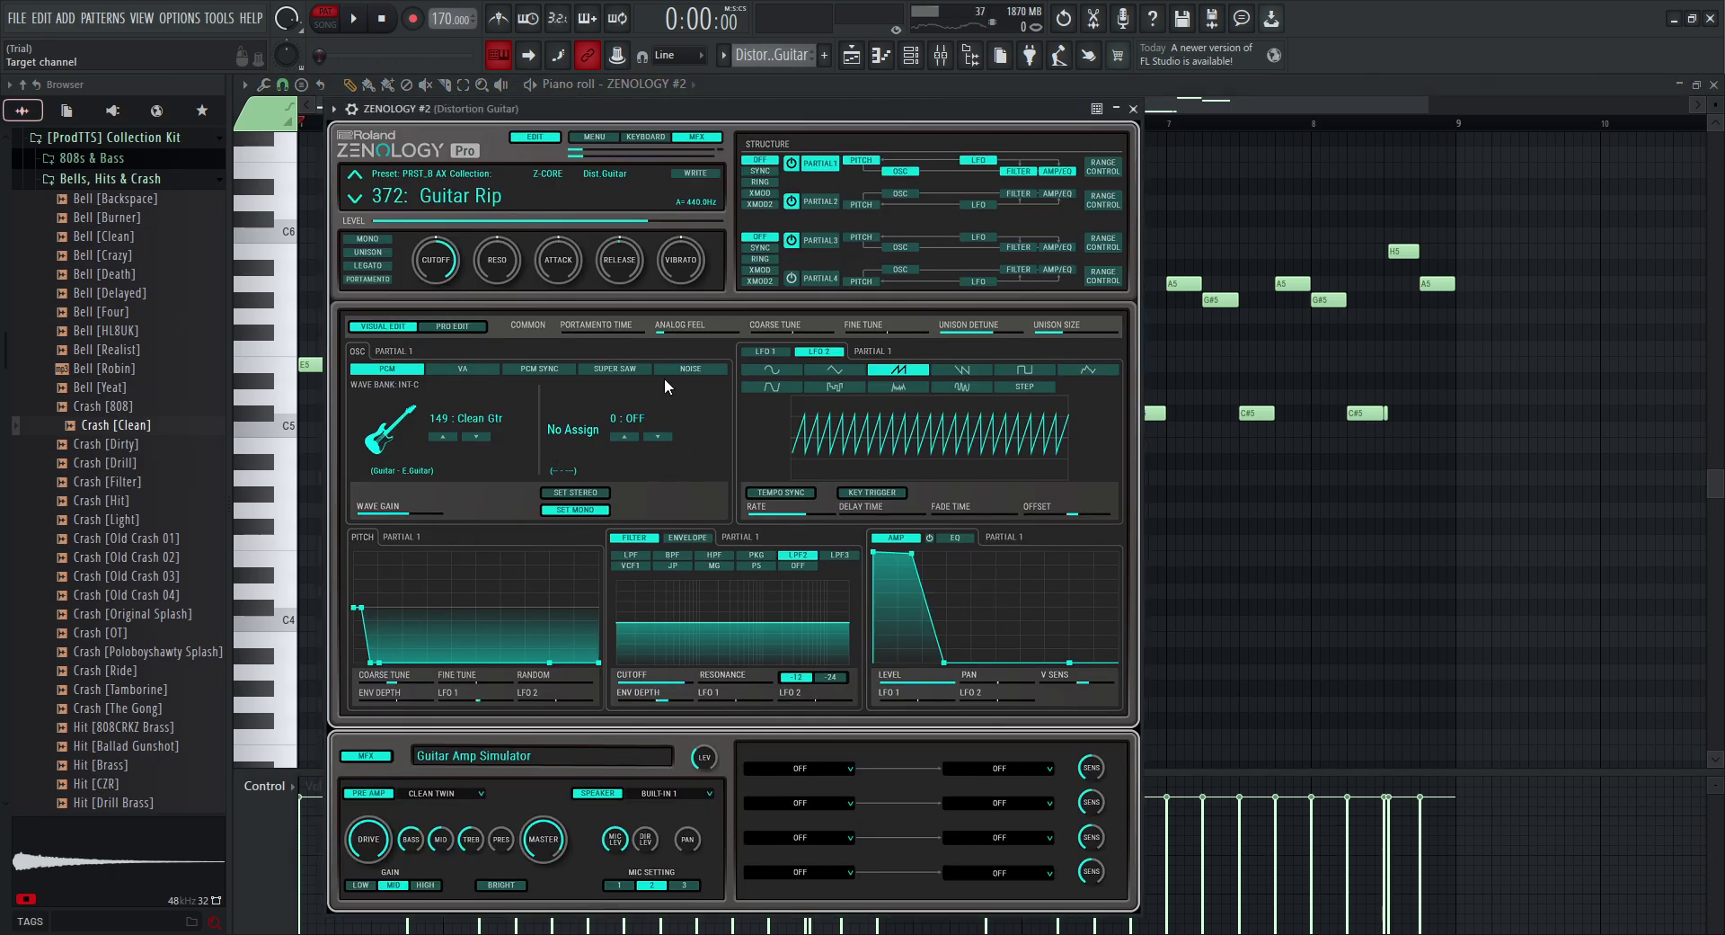
{"action": "left_click", "coordinate": [1133, 109]}
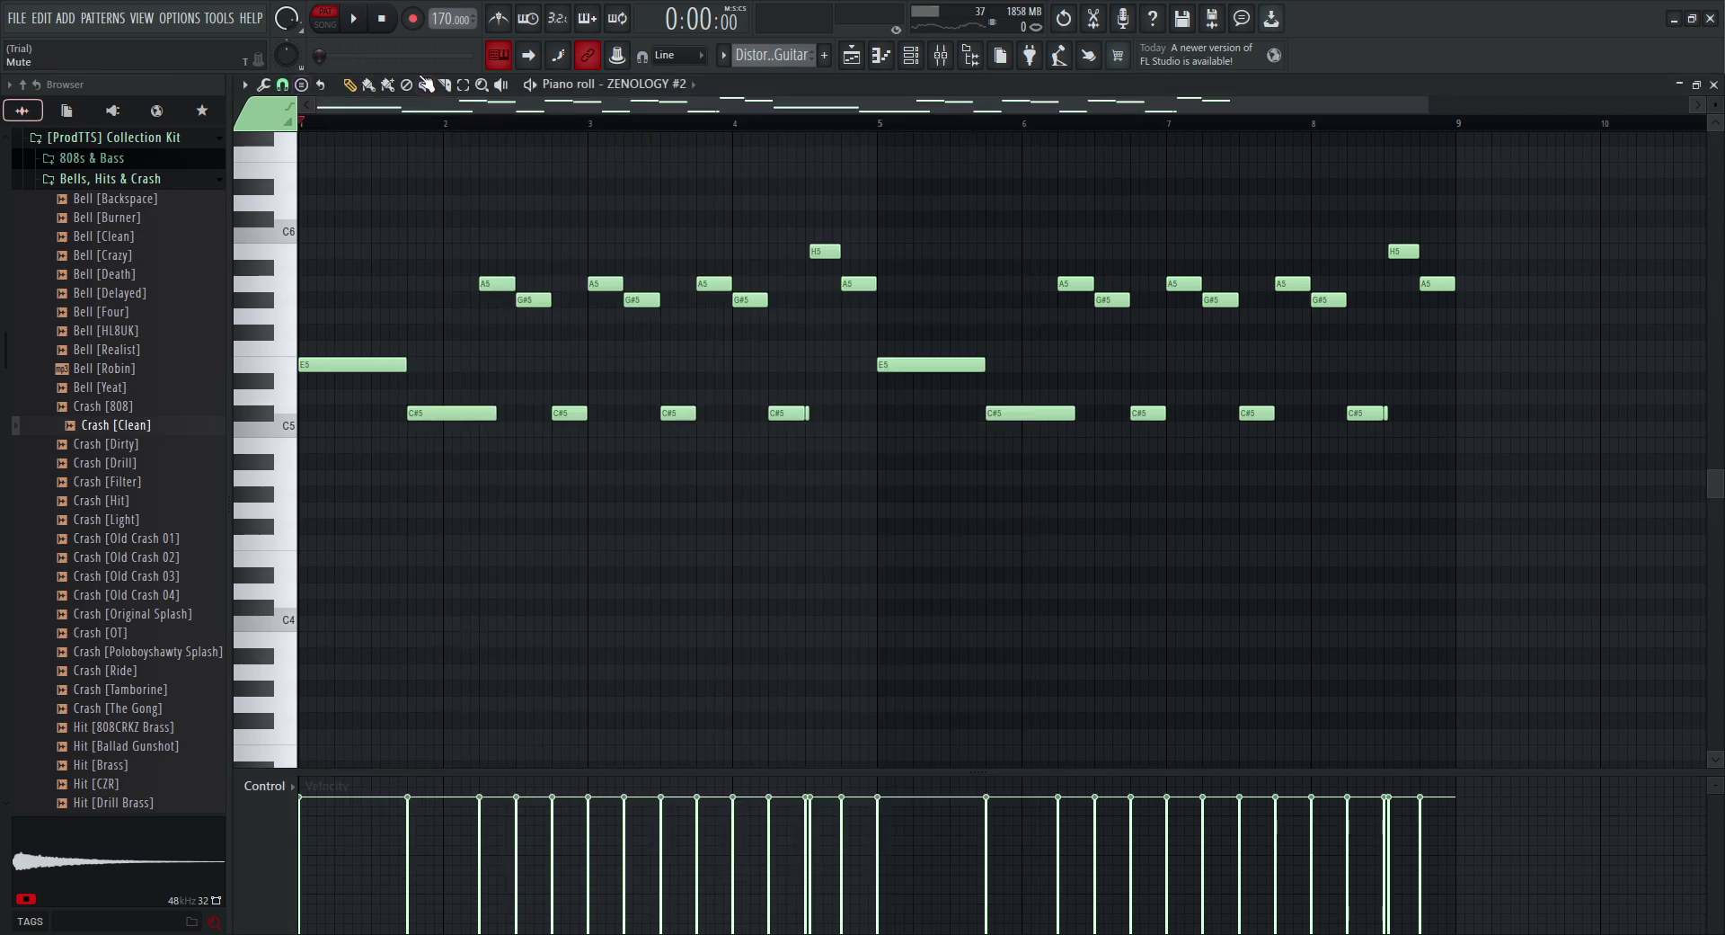
Step: Switch to the Distortion Guitar #2 pattern and play its ZENOLOGY #2 notes through to bar 9
{"action": "scroll", "coordinate": [788, 60], "scroll_direction": "down", "scroll_amount": 1}
{"action": "scroll", "coordinate": [700, 344], "scroll_direction": "up", "scroll_amount": 3}
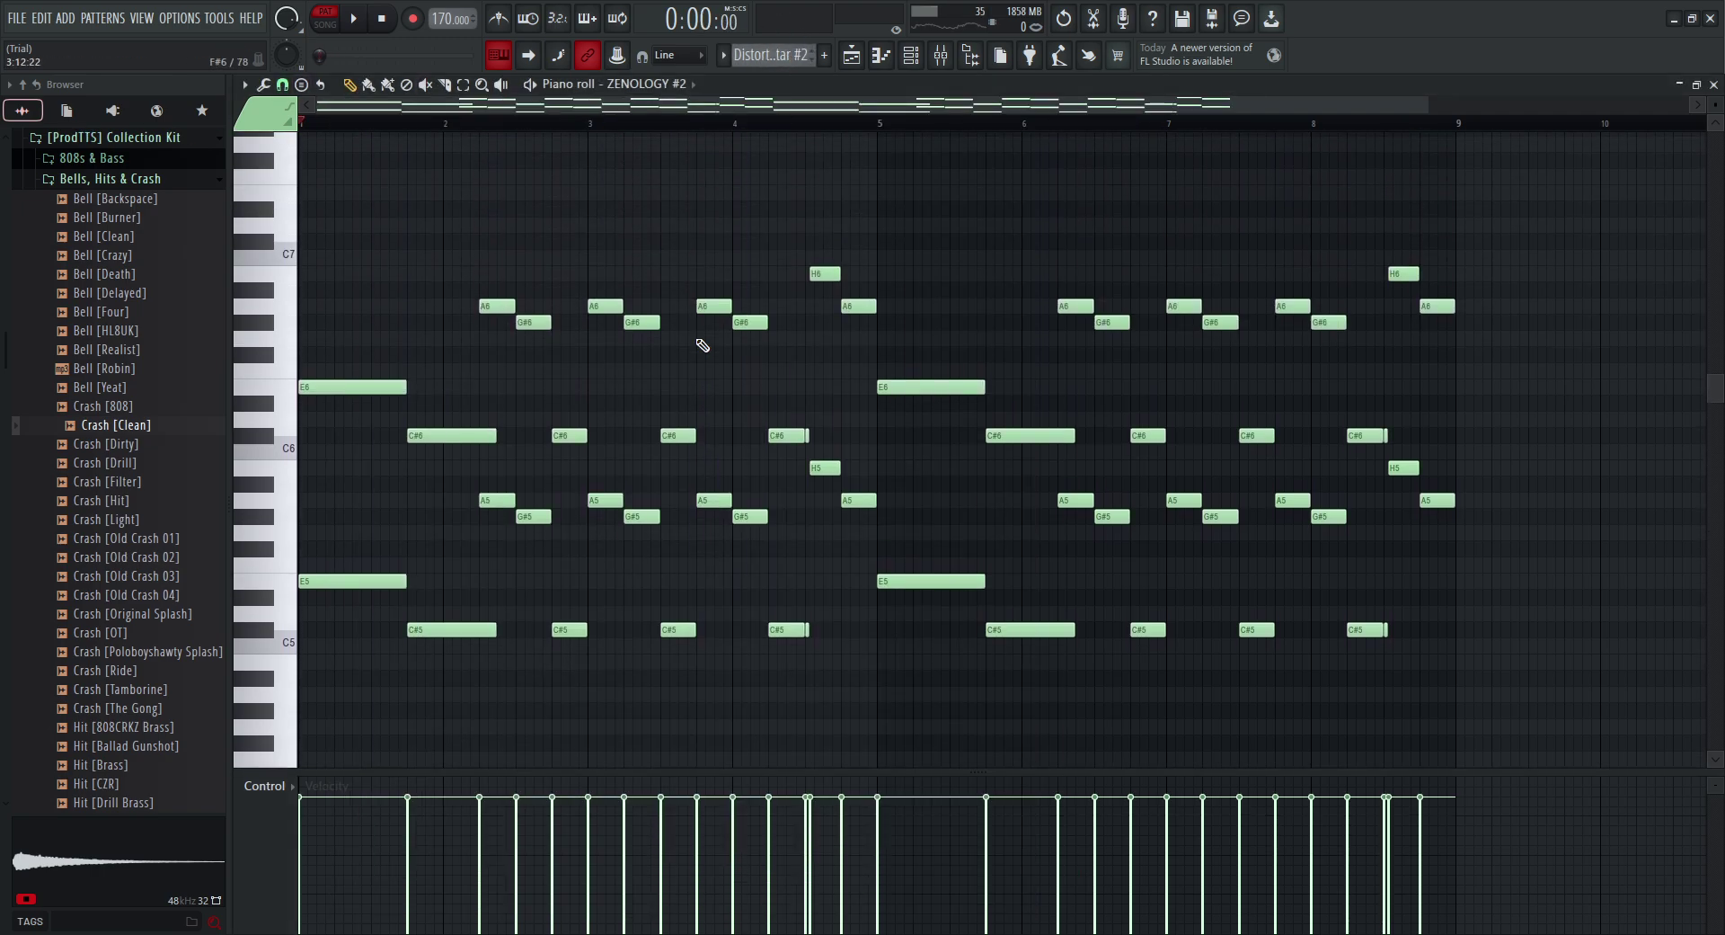
{"action": "key", "text": "space"}
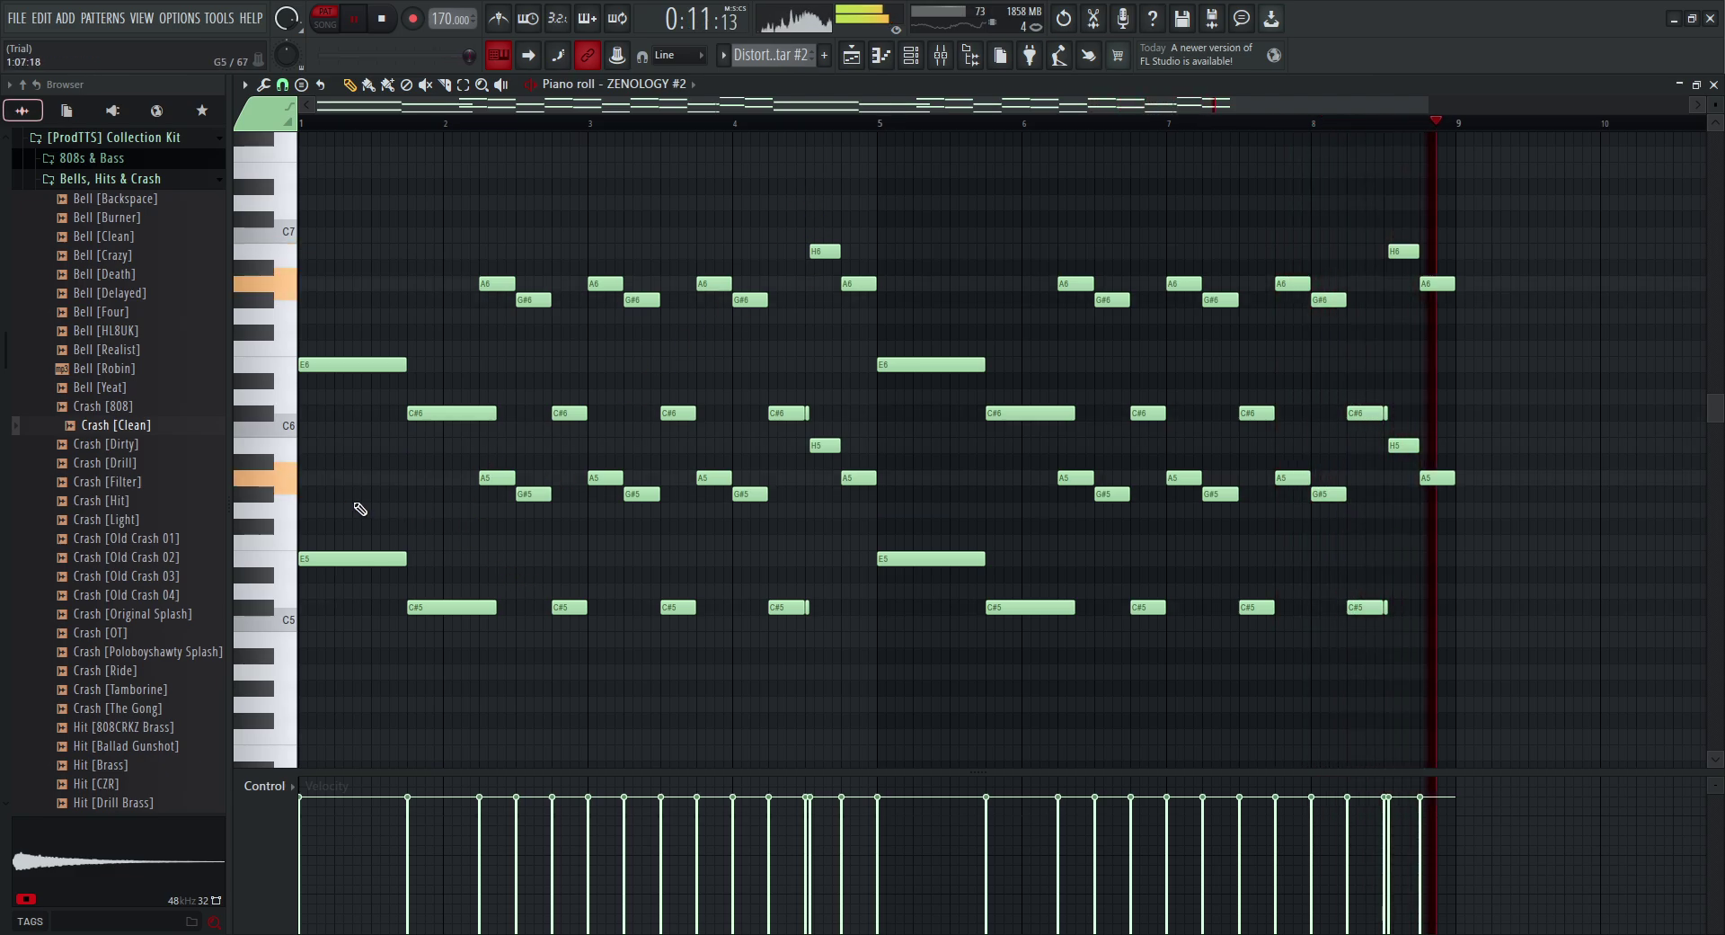
{"action": "key", "text": "space"}
Step: Select all the lower-octave notes, from C#5 to B5, across the Distortion Guitar #2 pattern
{"action": "left_click_drag", "start_coordinate": [1479, 433], "coordinate": [312, 700]}
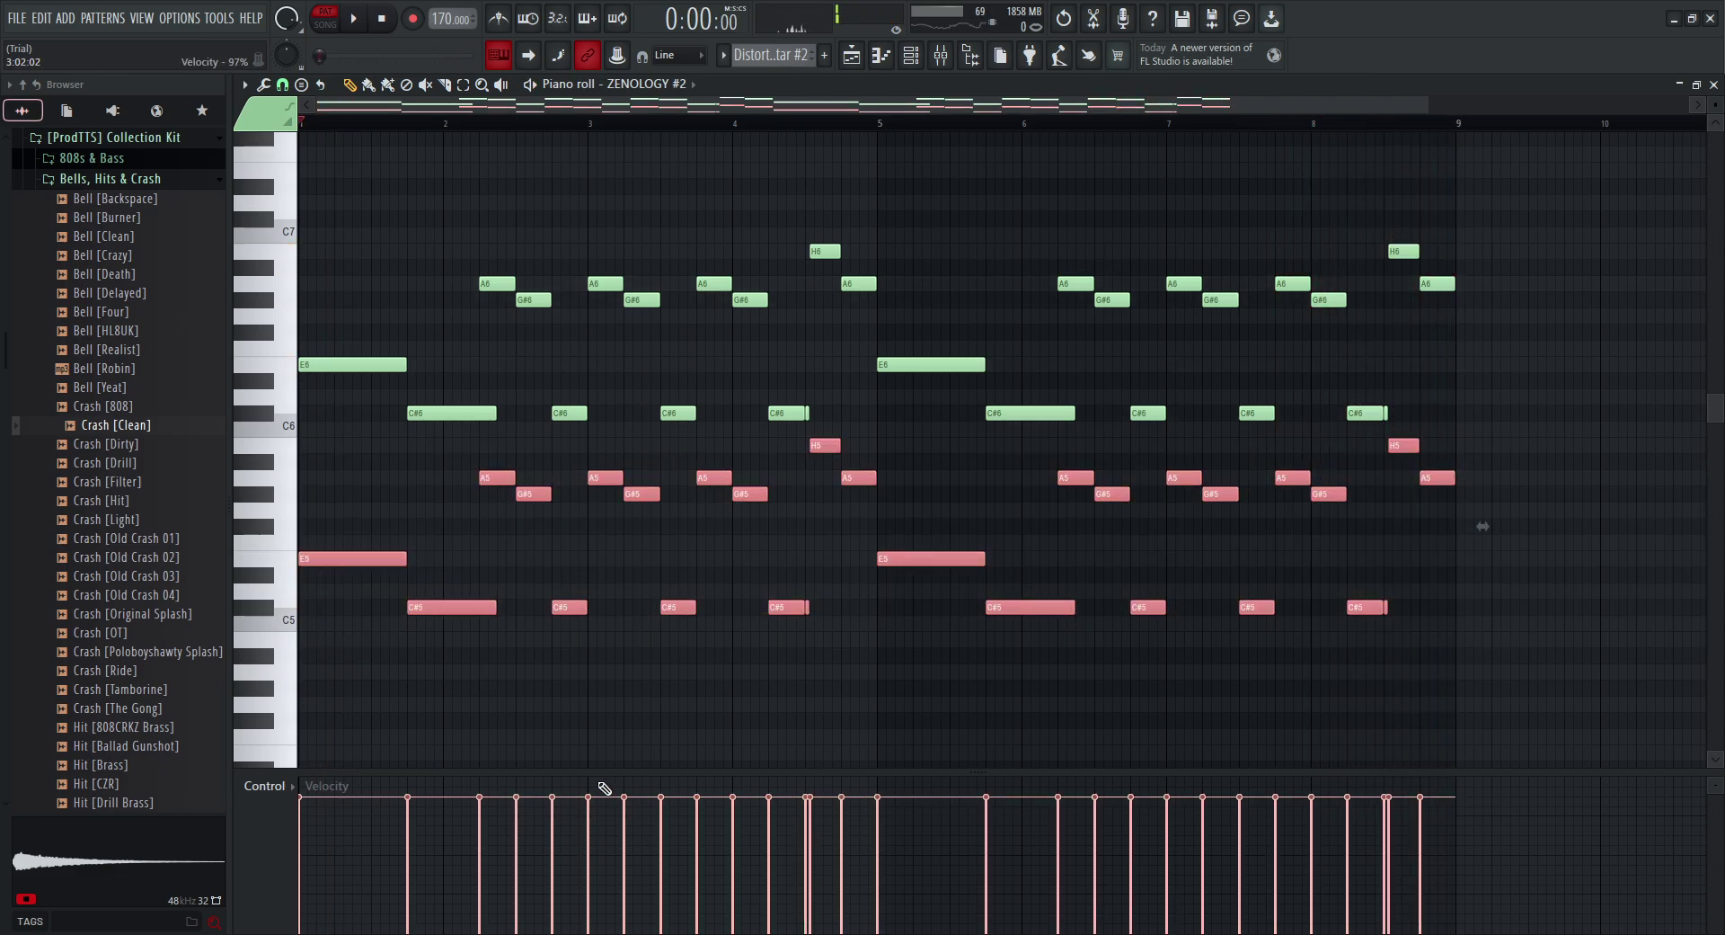
Step: Lower the velocity of the selected lower-octave notes to about 69% across the pattern and deselect them
{"action": "left_click_drag", "start_coordinate": [605, 788], "coordinate": [482, 4]}
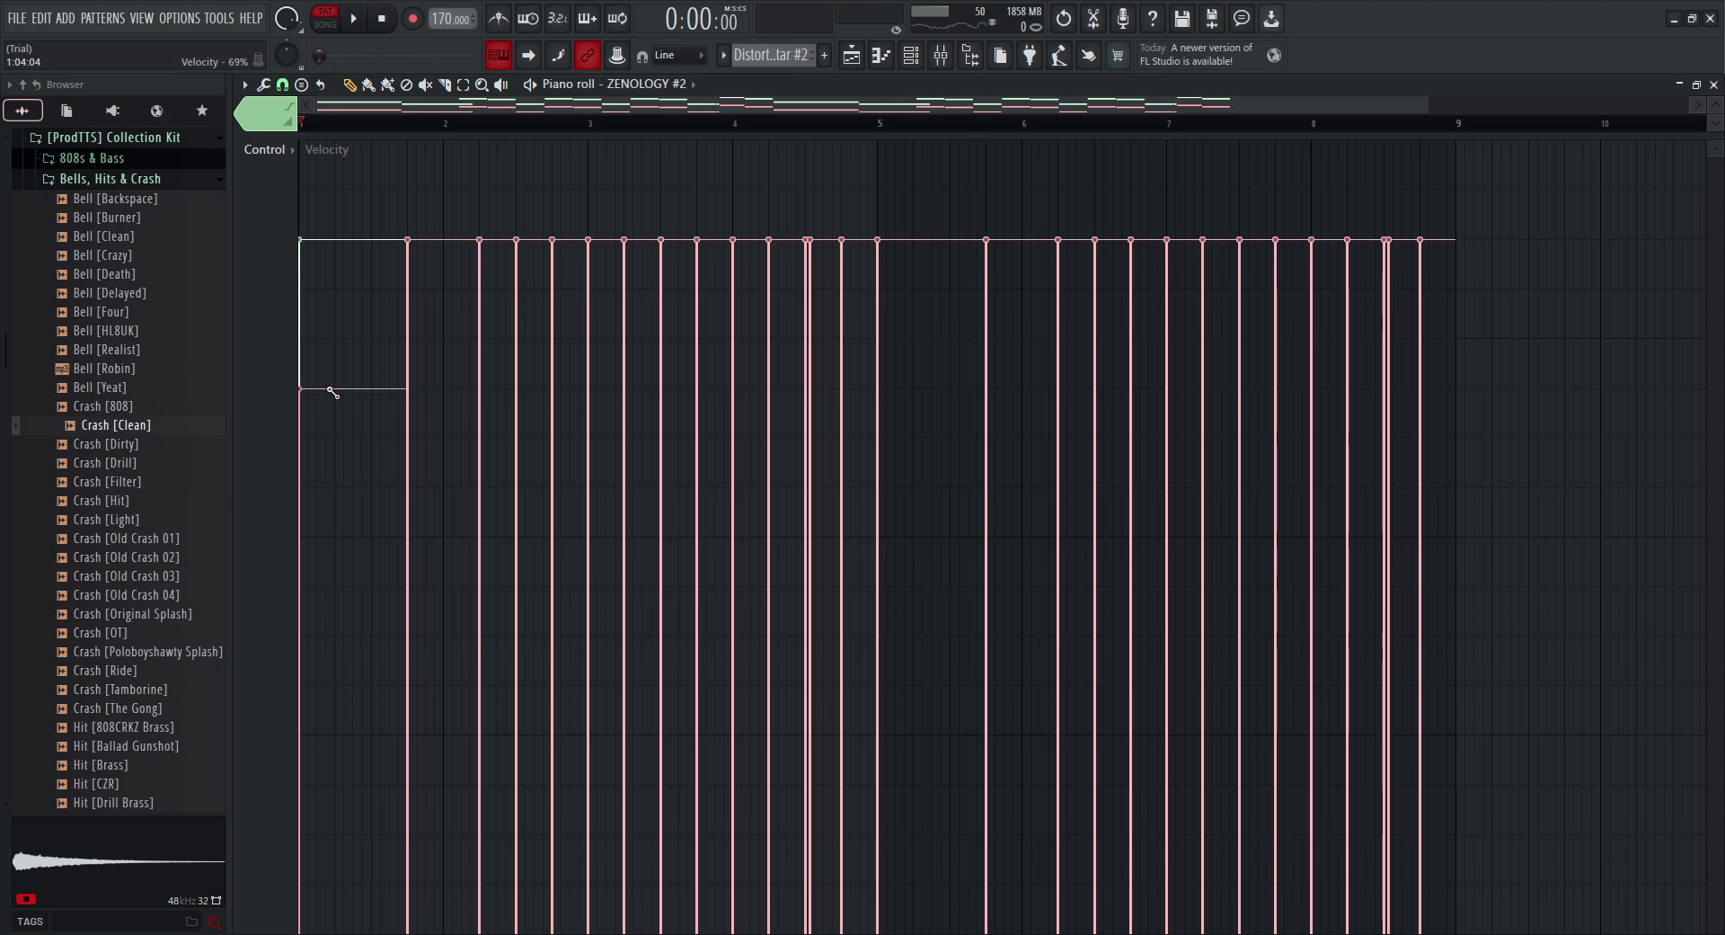
{"action": "left_click_drag", "start_coordinate": [333, 392], "coordinate": [1561, 389]}
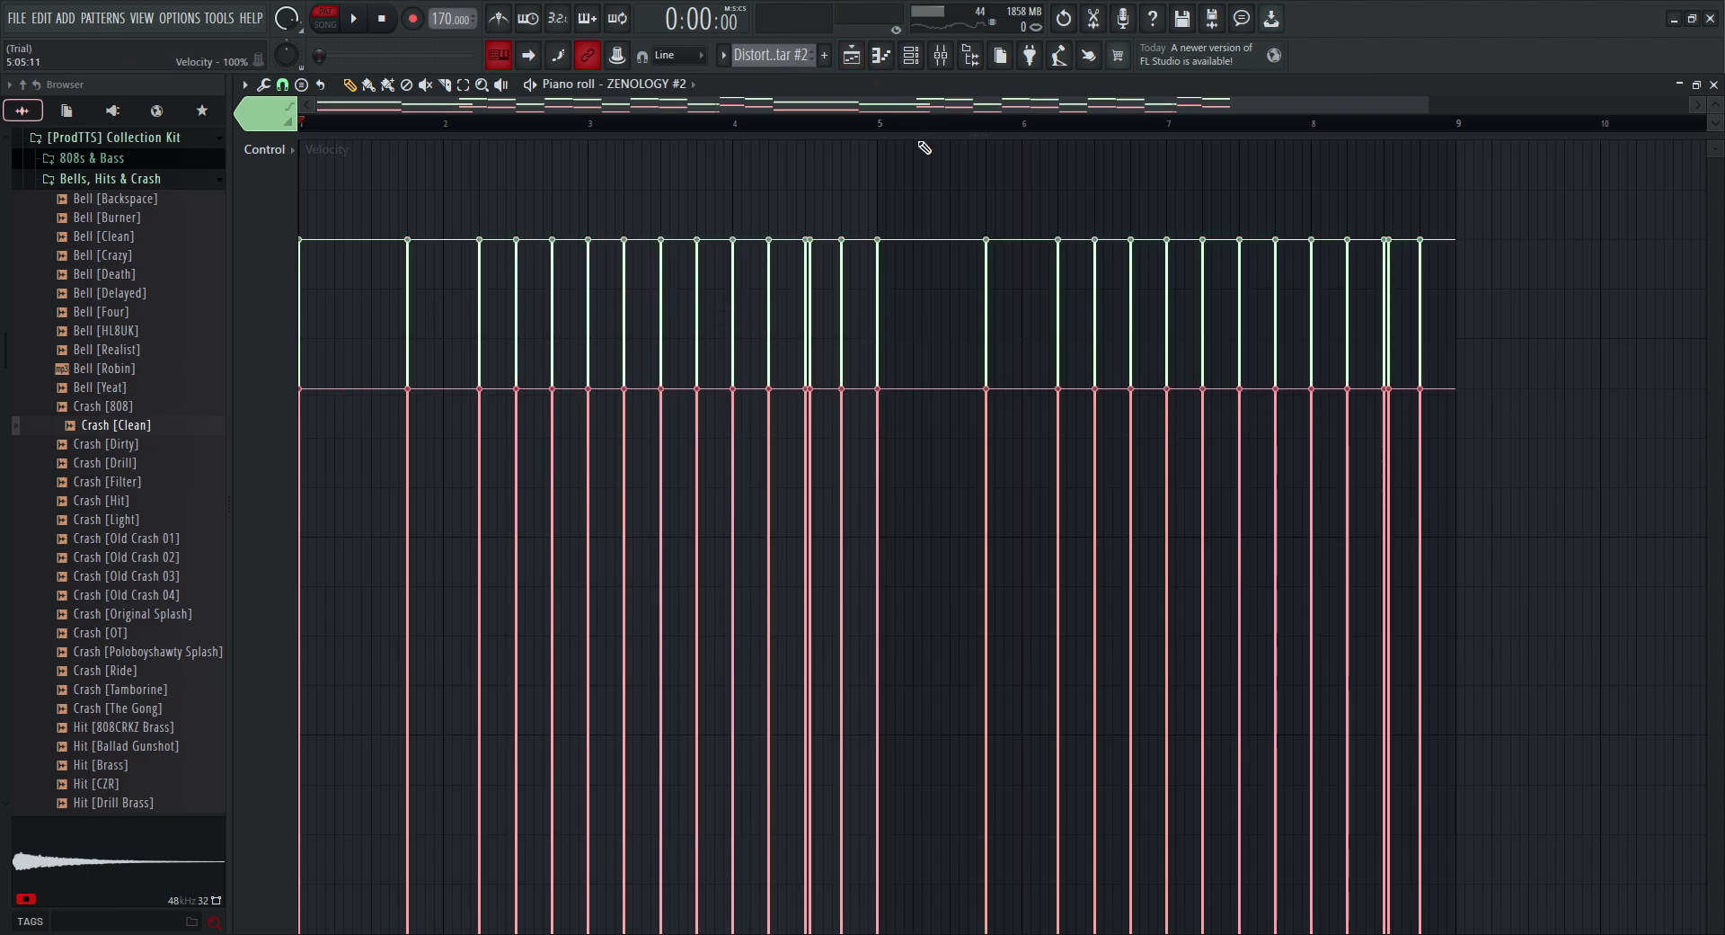
{"action": "left_click_drag", "start_coordinate": [918, 135], "coordinate": [917, 771]}
{"action": "left_click", "coordinate": [814, 126]}
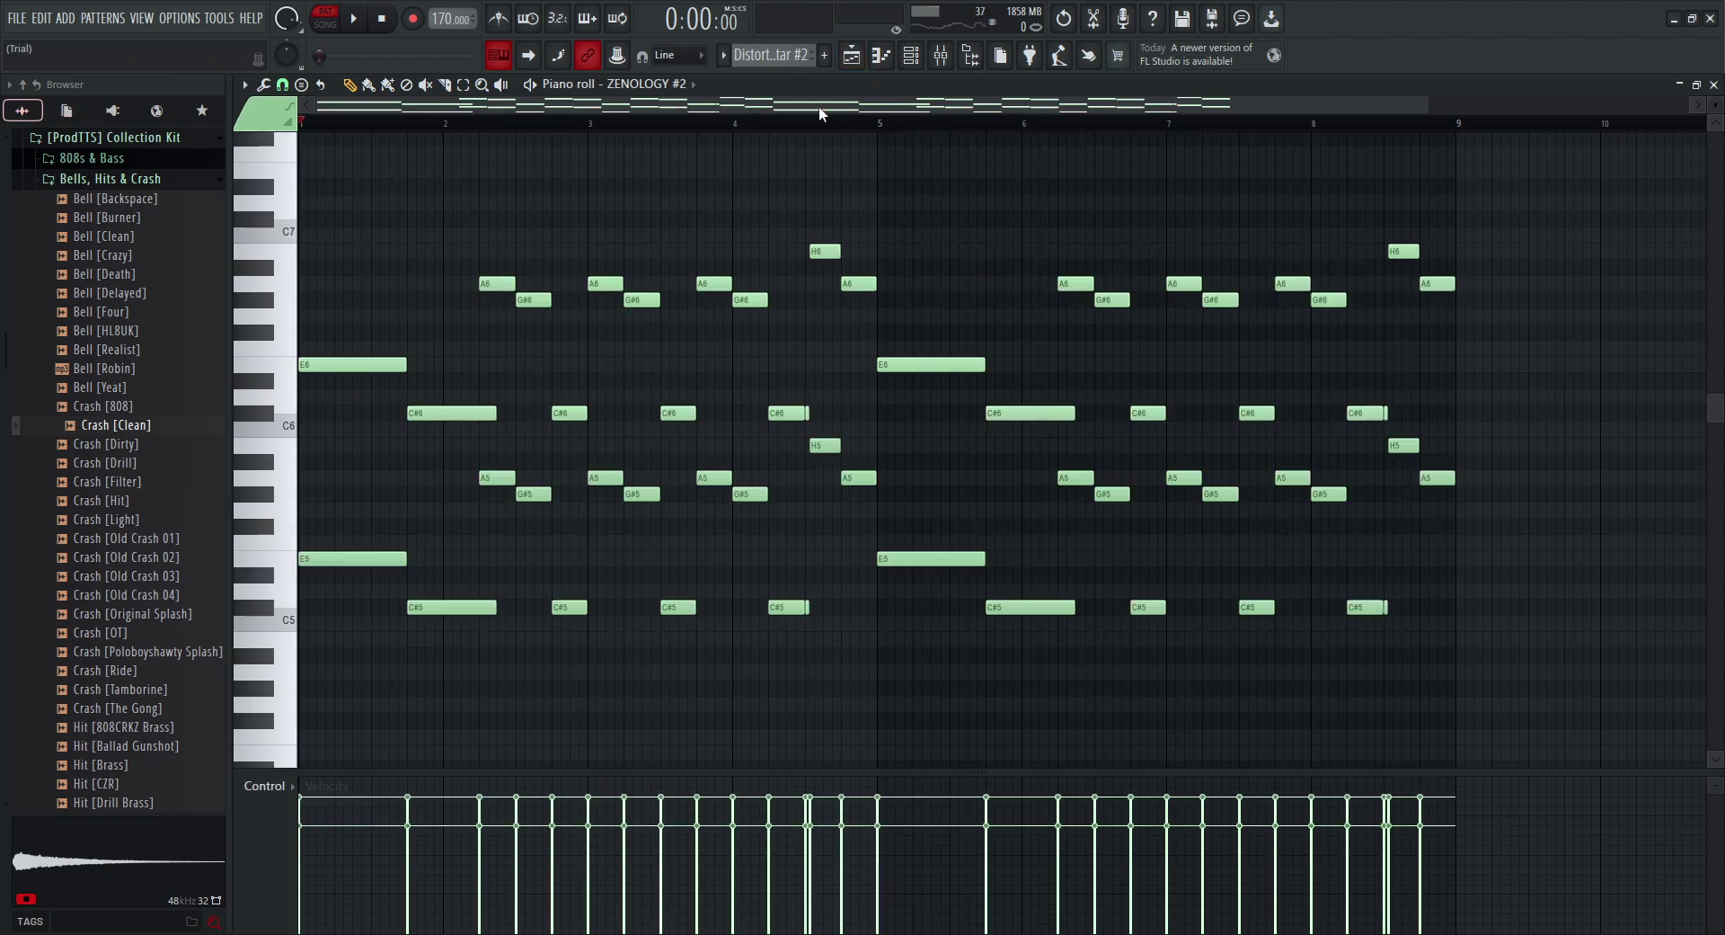
Step: Switch to the 808 pattern and briefly play its 808 [Free Uzi] notes from the beginning
{"action": "scroll", "coordinate": [767, 54], "scroll_direction": "up", "scroll_amount": 1}
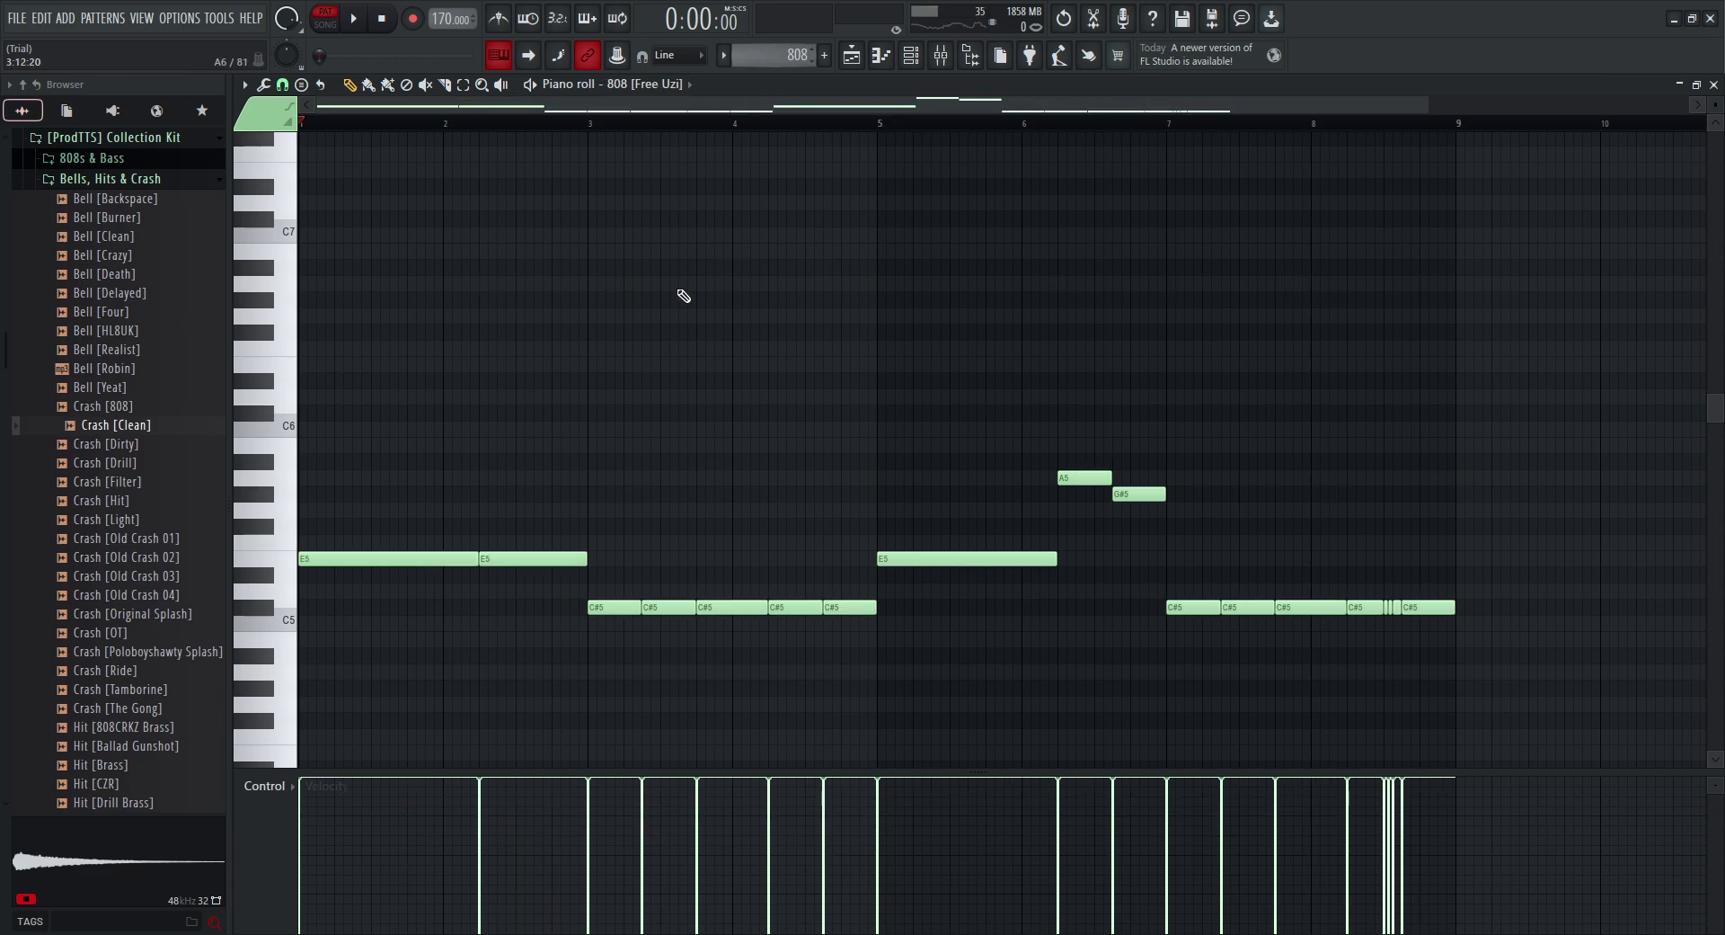
{"action": "scroll", "coordinate": [549, 259], "scroll_direction": "down", "scroll_amount": 3}
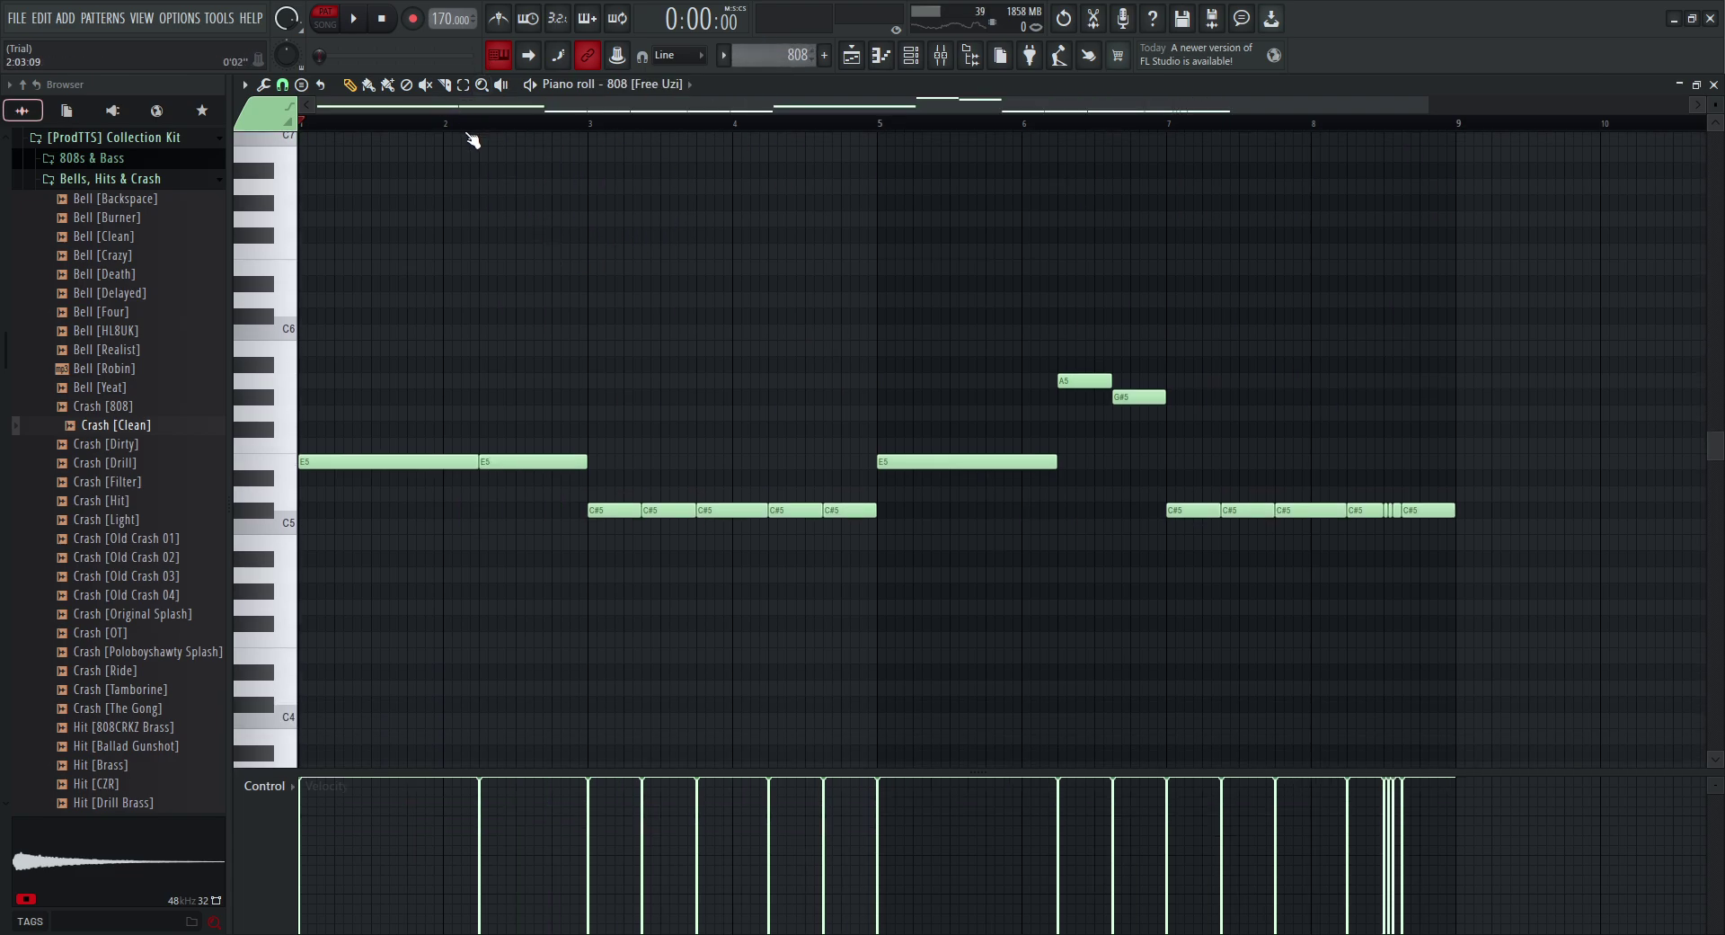
{"action": "key", "text": "space"}
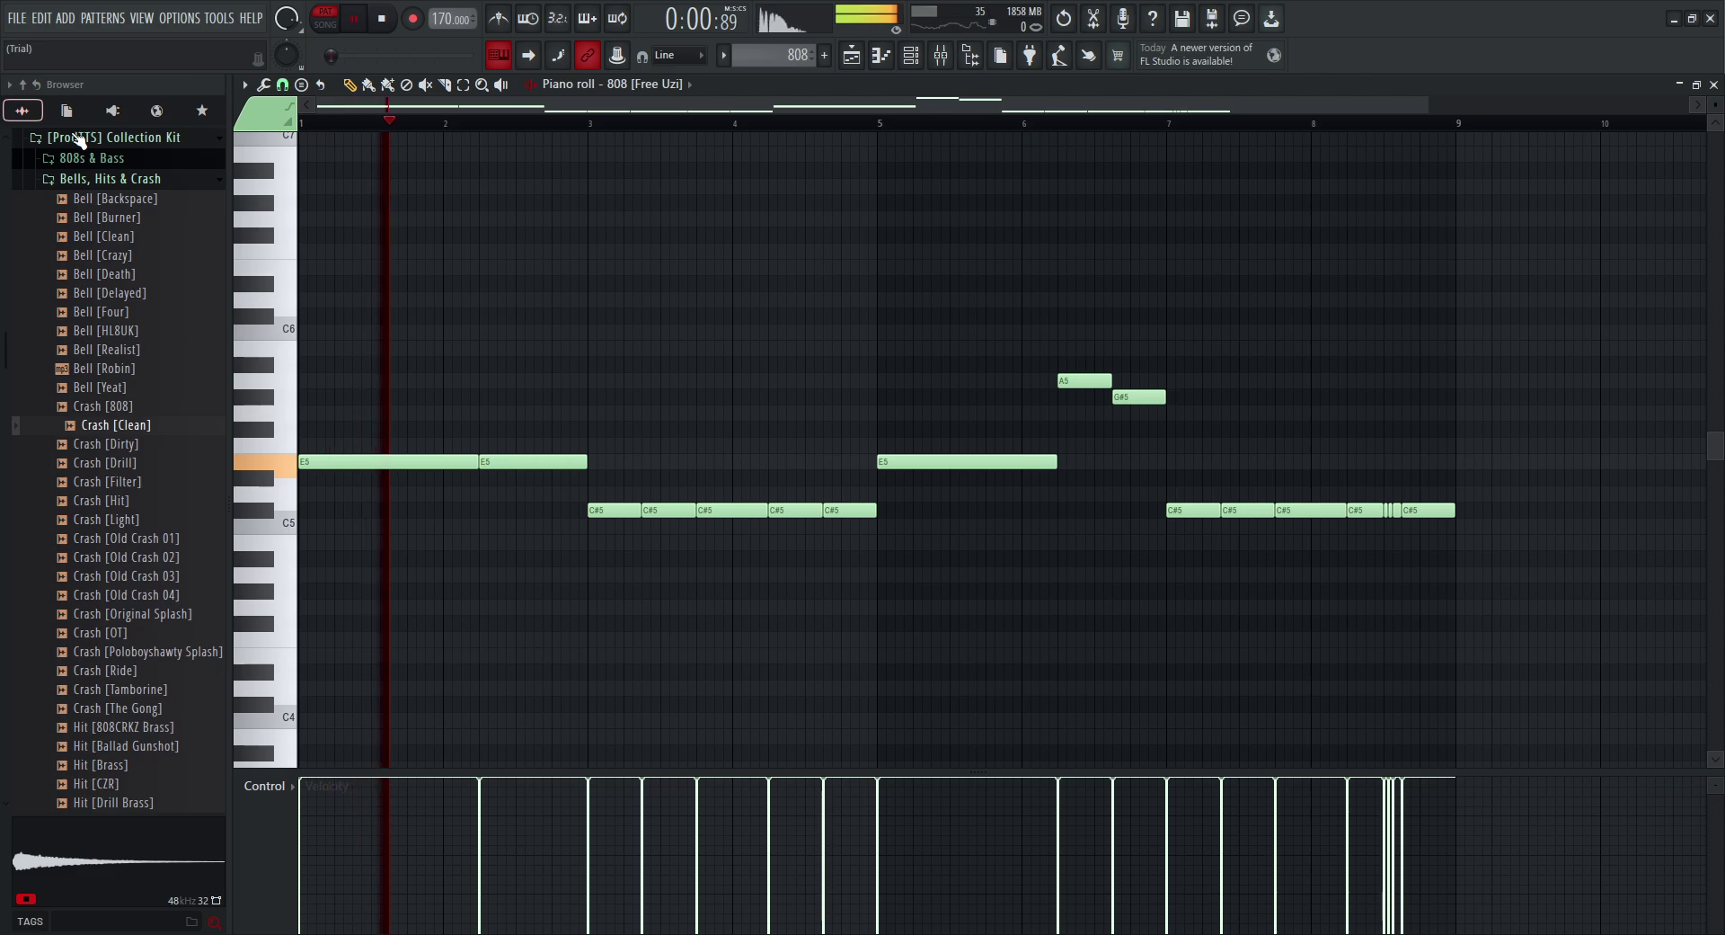
{"action": "key", "text": "space"}
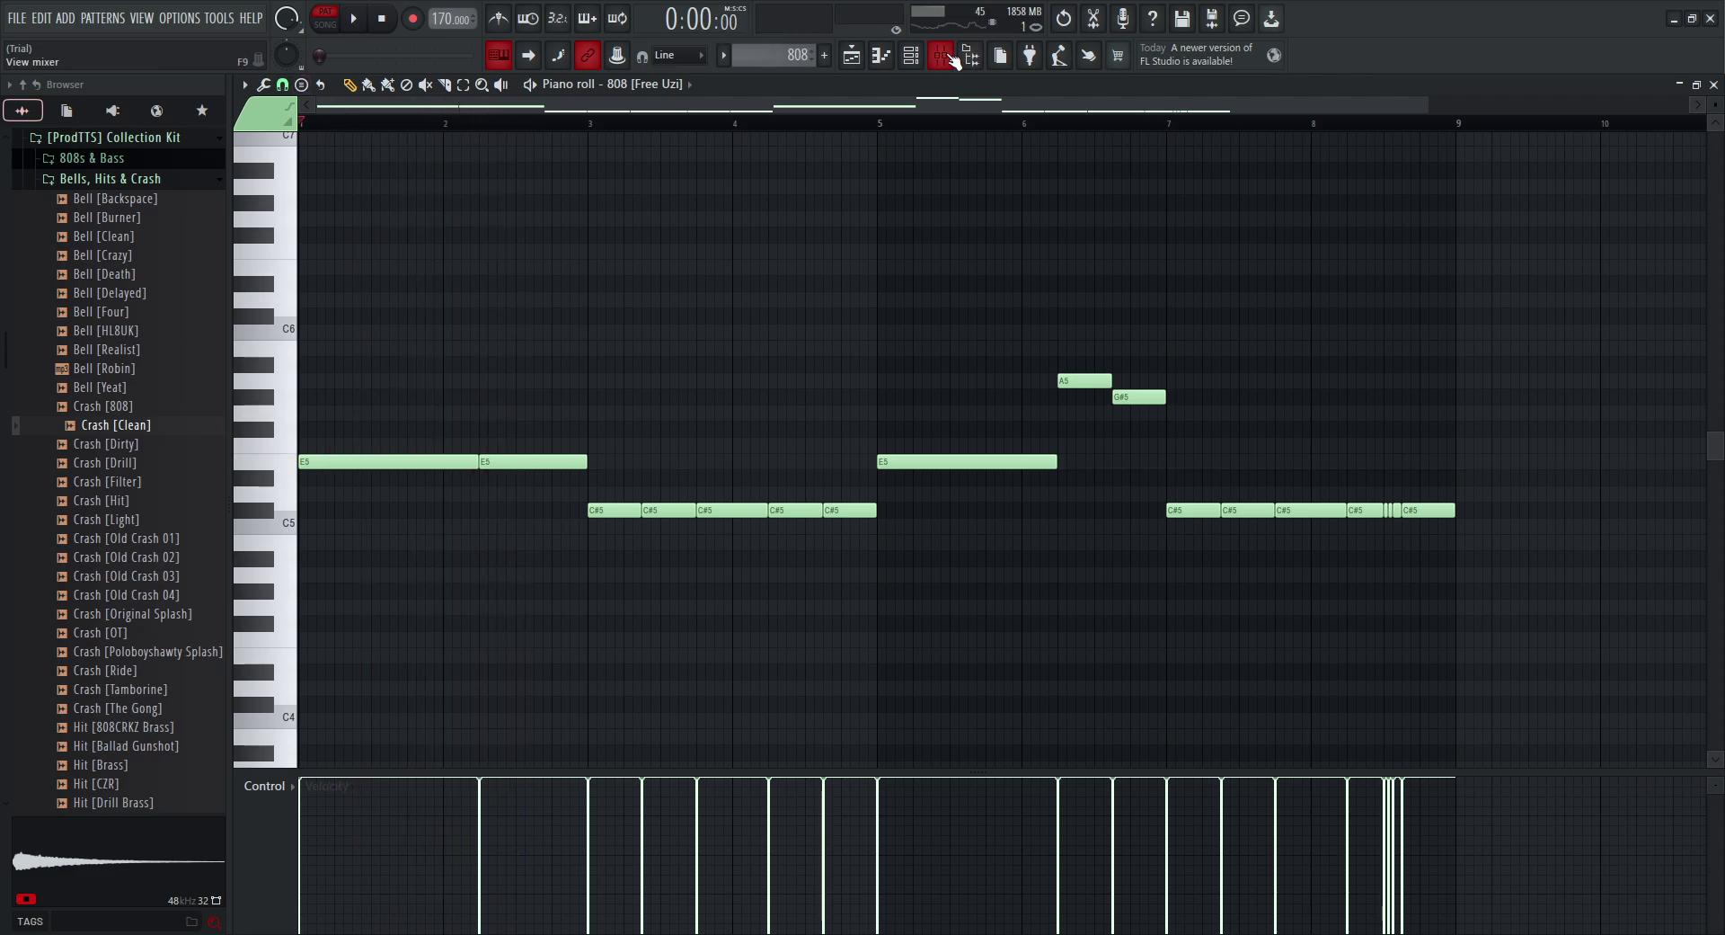
Step: Check the Fruity soft clipper on the 808 mixer track and replay the 808 pattern
{"action": "left_click", "coordinate": [953, 58]}
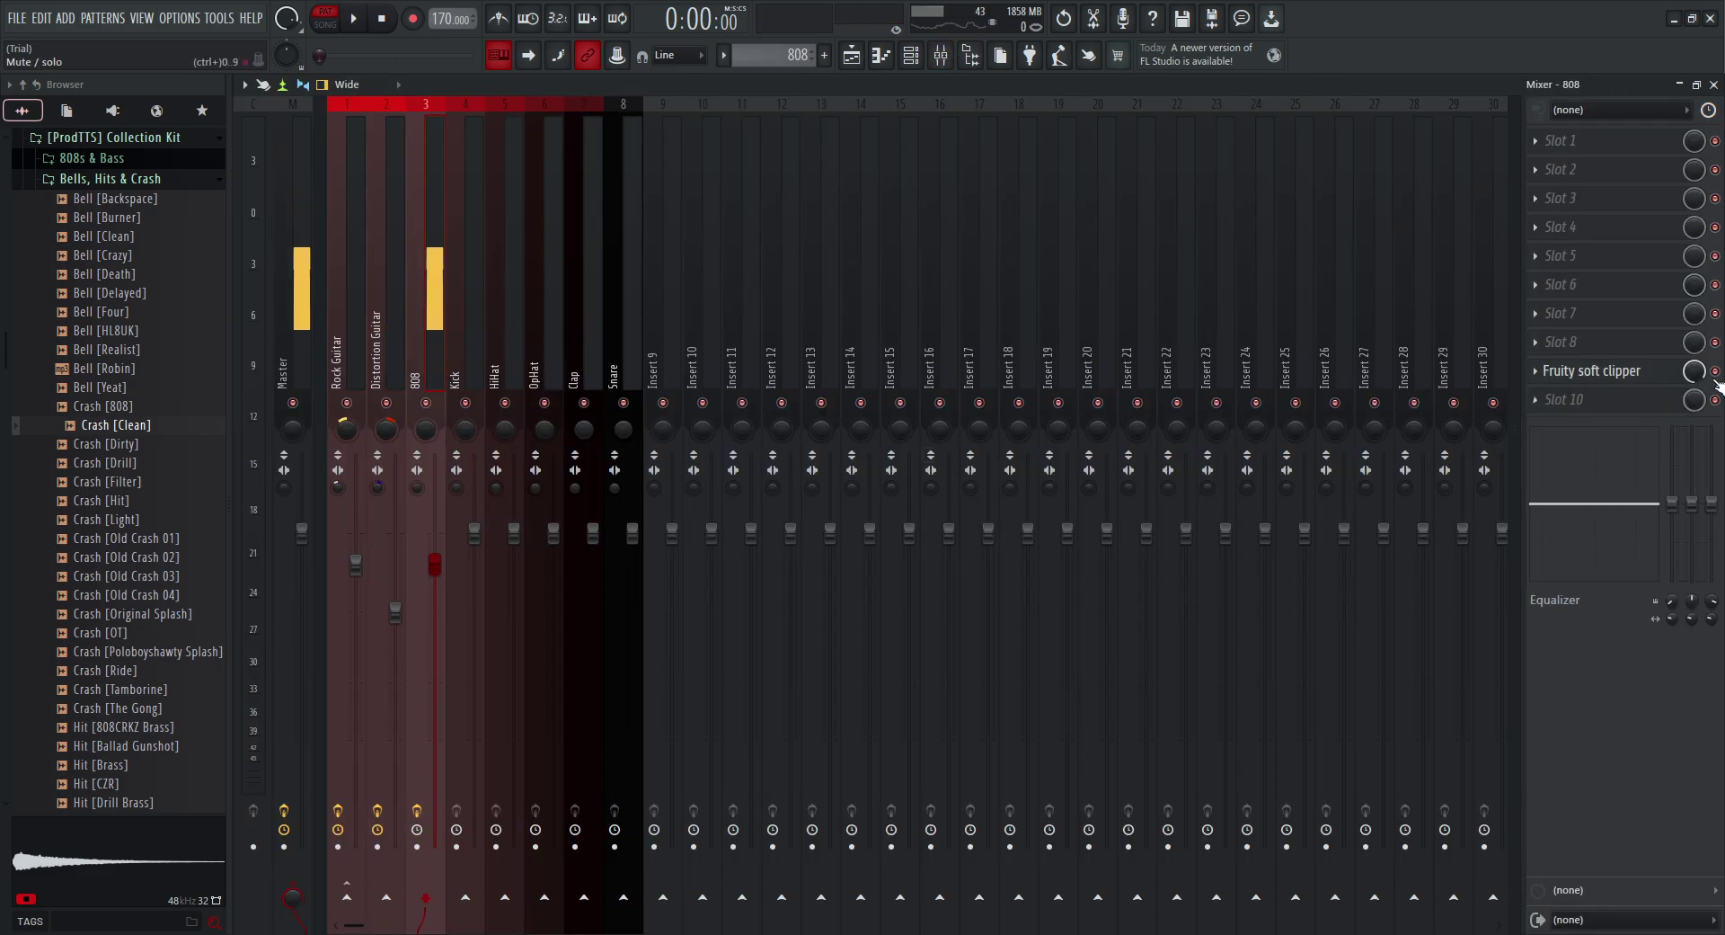
{"action": "left_click", "coordinate": [910, 57]}
{"action": "key", "text": "space"}
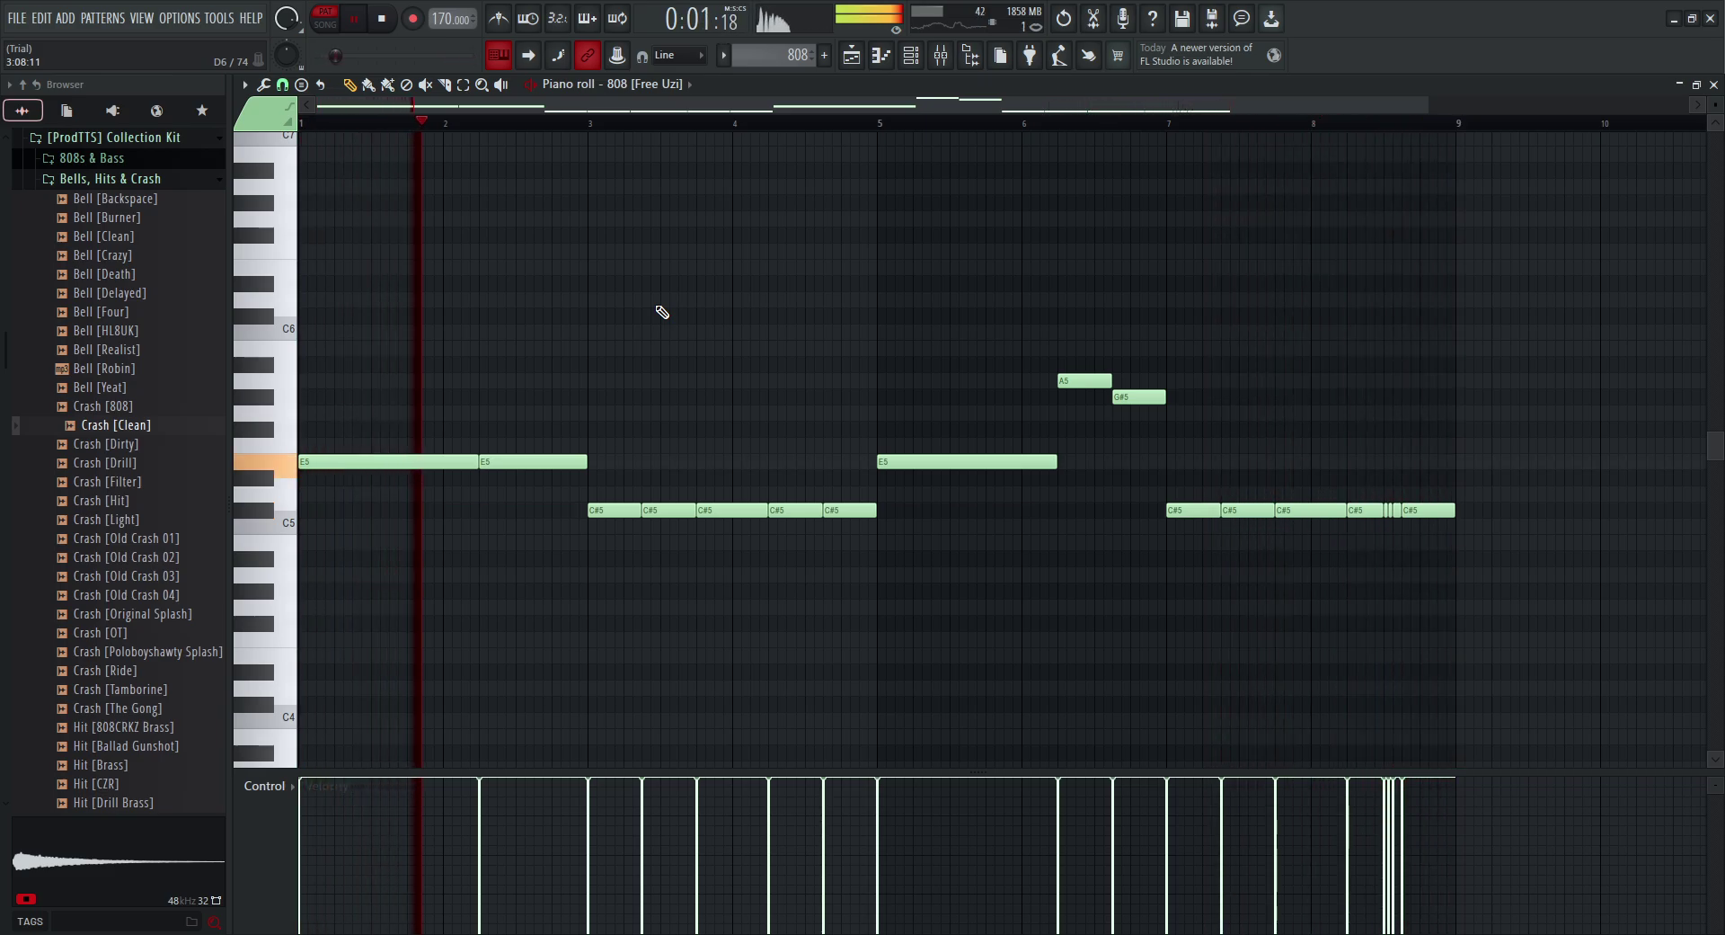
{"action": "key", "text": "space"}
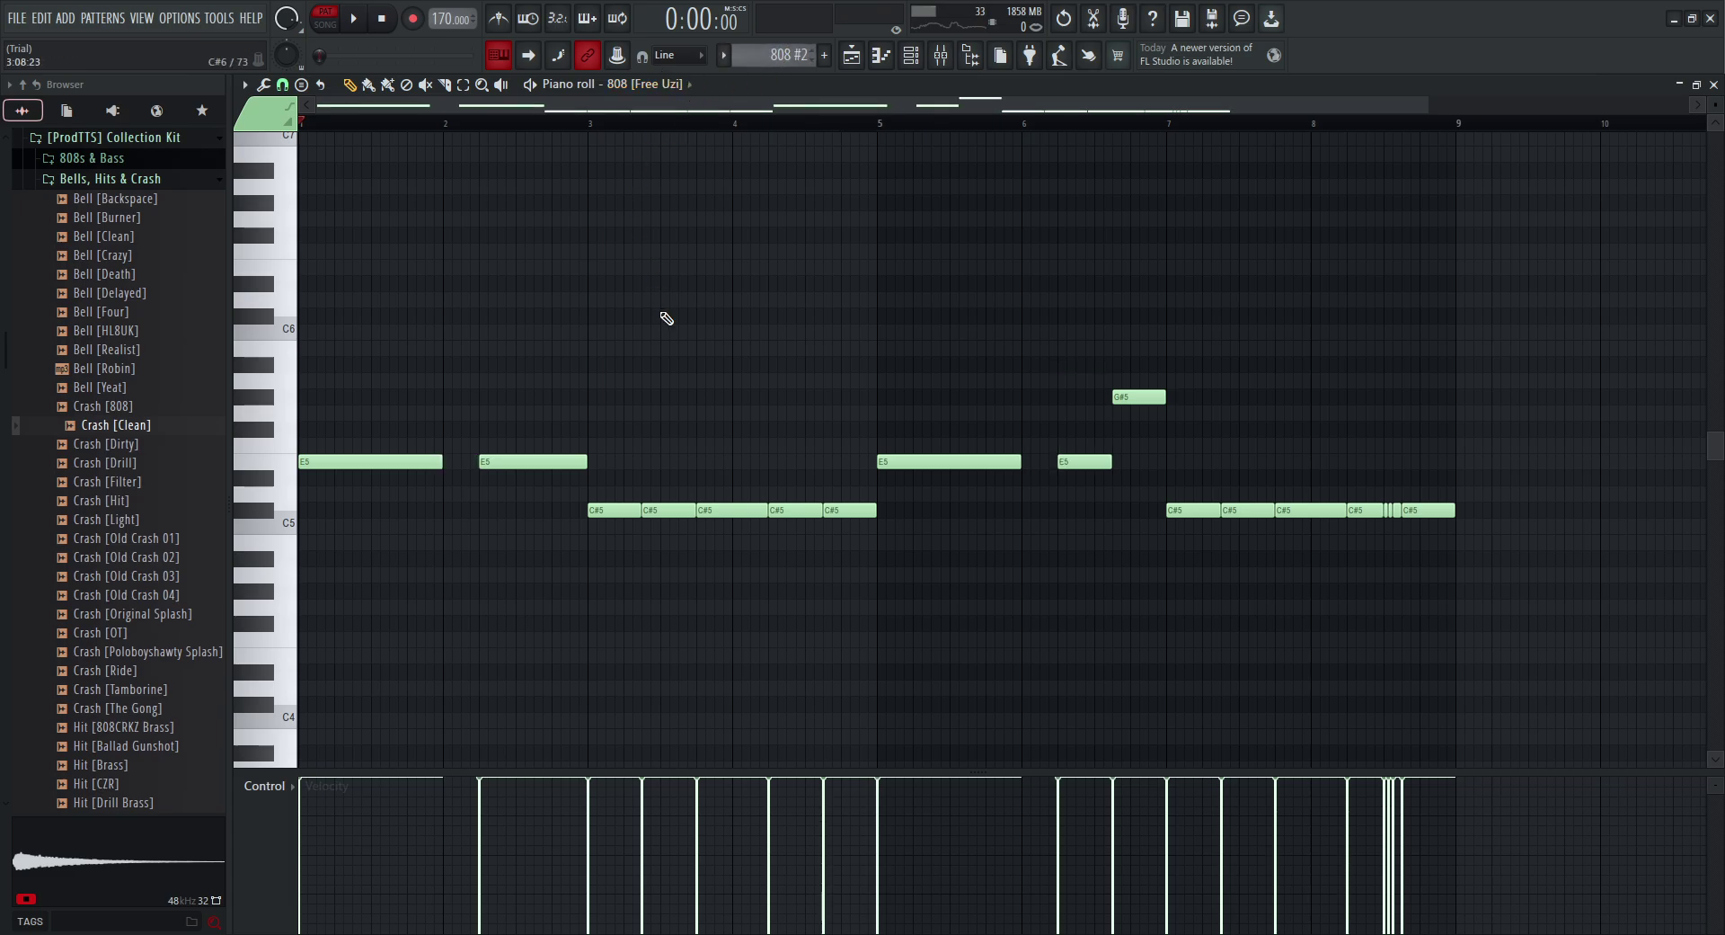
Step: Audition the 808 #2 pattern and the 808 #3 pattern one after the other
{"action": "key", "text": "space"}
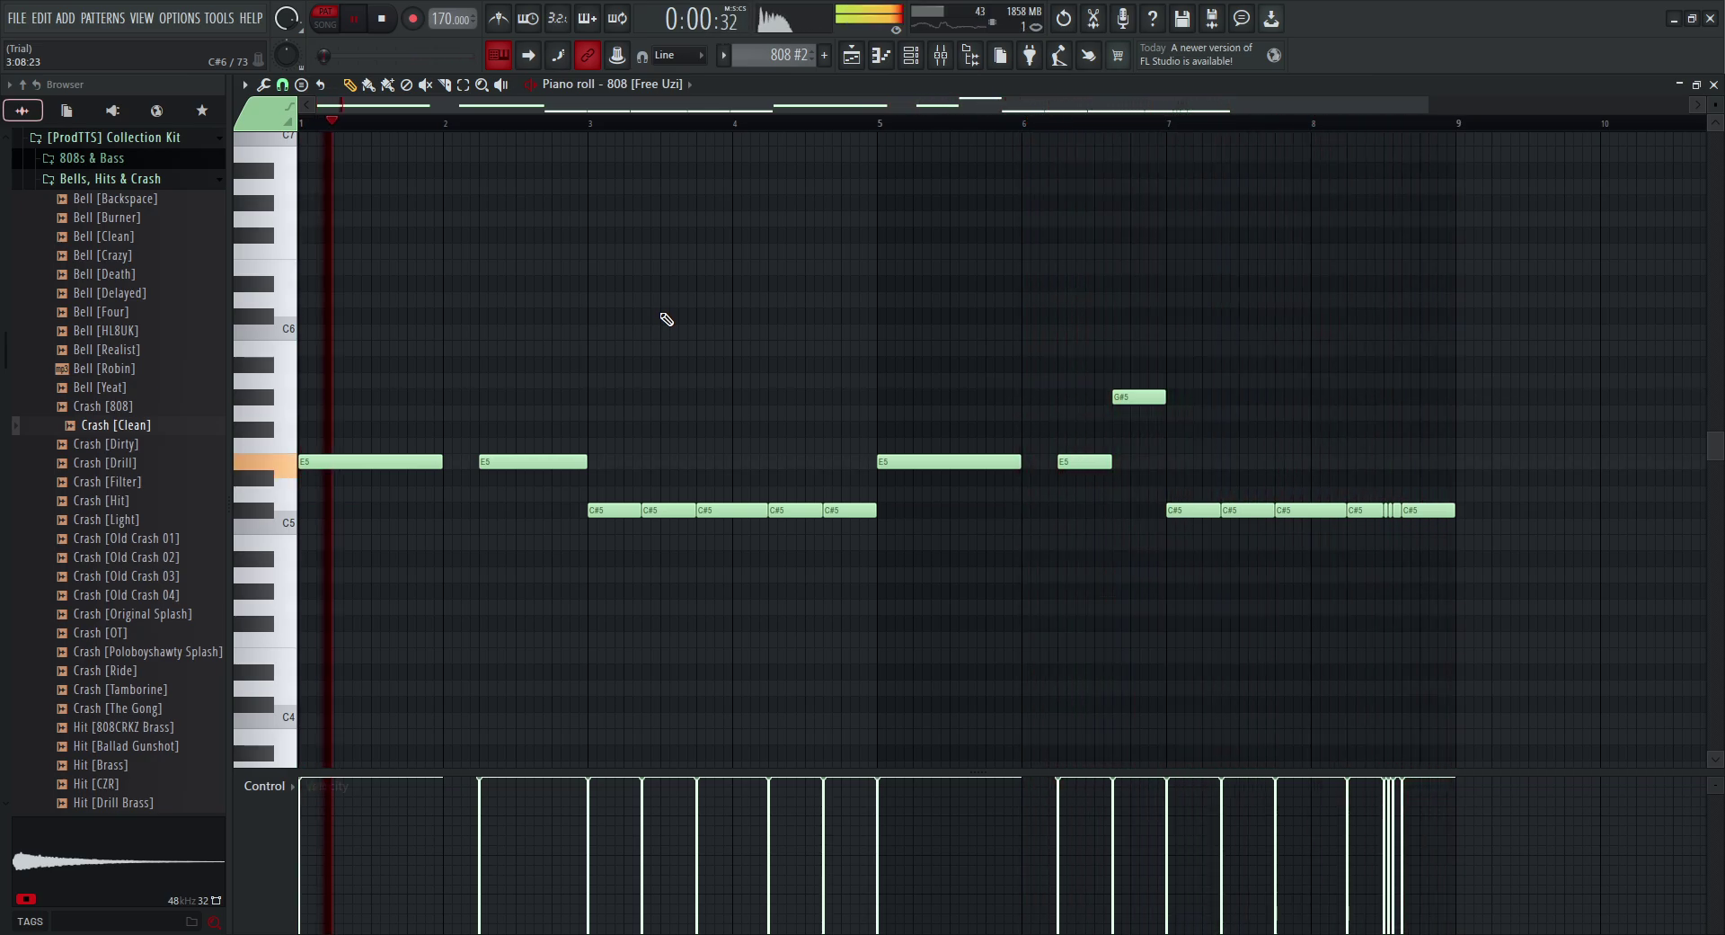
{"action": "key", "text": "space"}
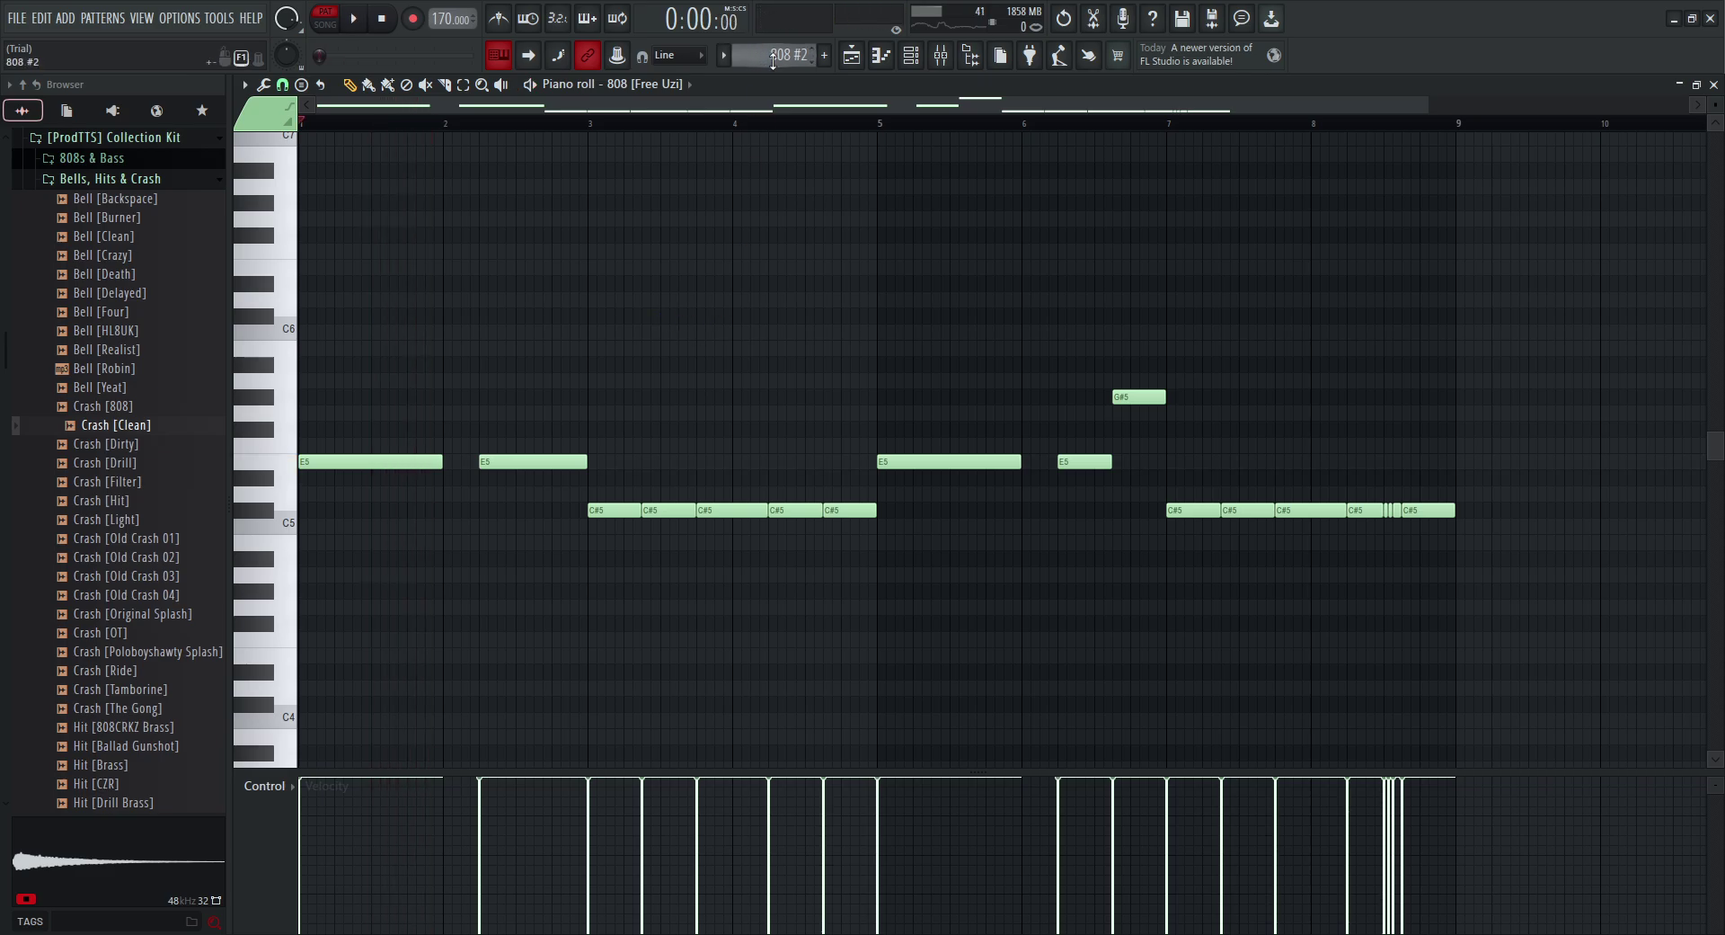
{"action": "scroll", "coordinate": [772, 55], "scroll_direction": "down", "scroll_amount": 1}
{"action": "key", "text": "space"}
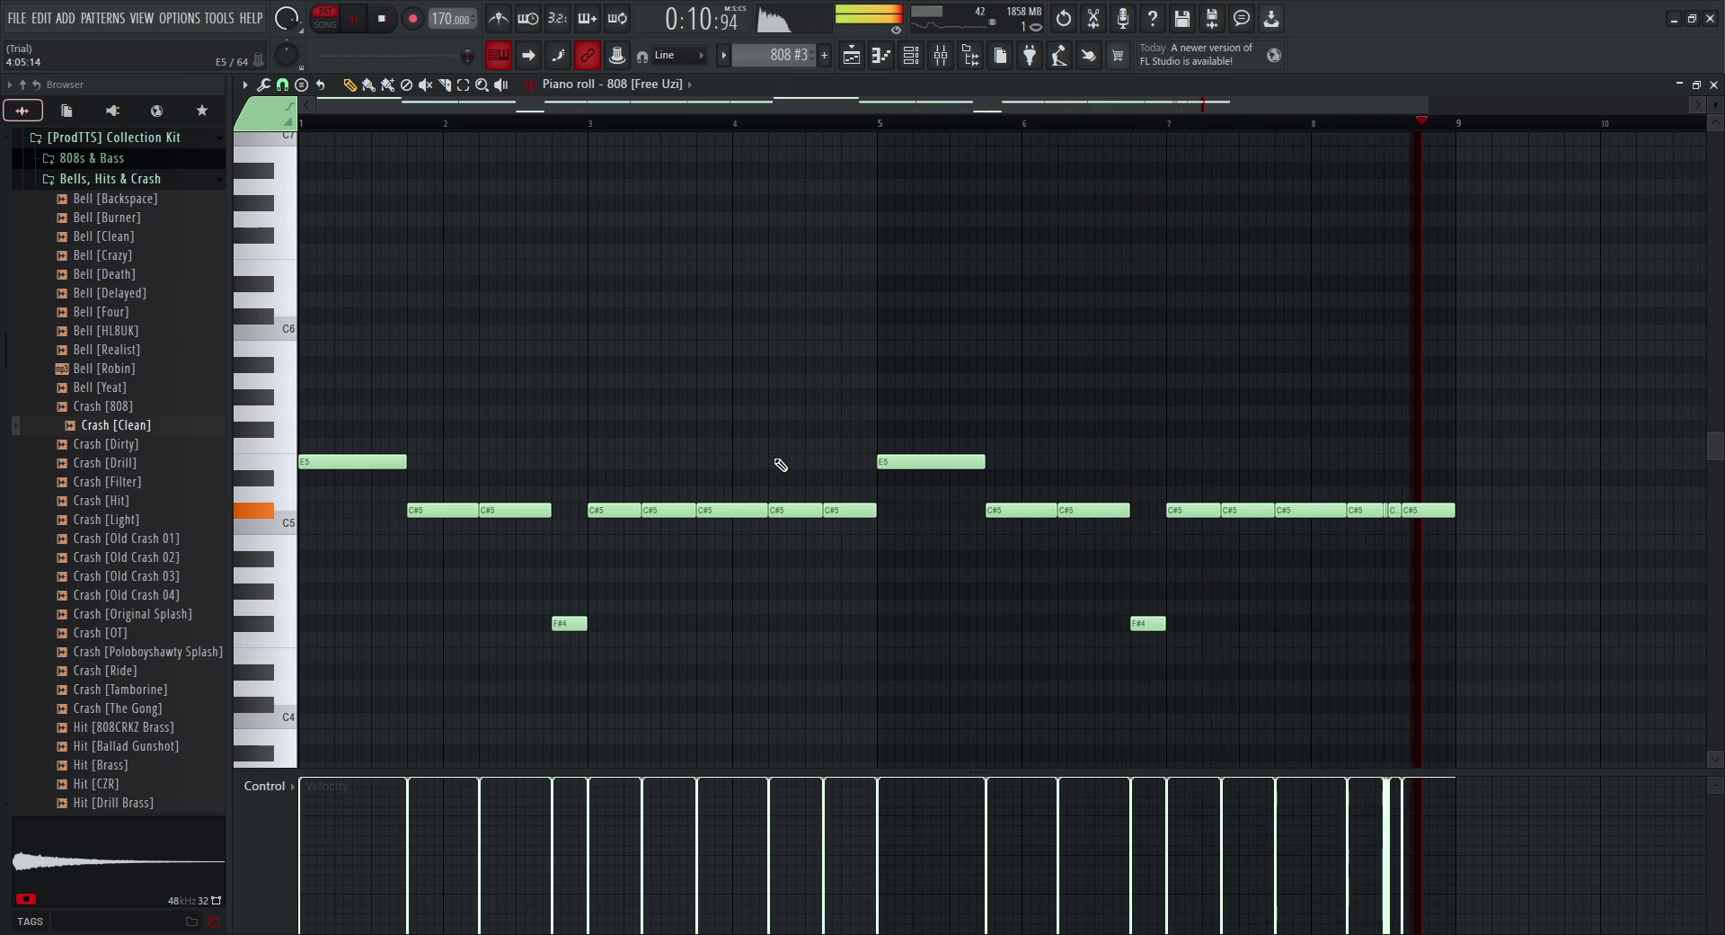
{"action": "key", "text": "space"}
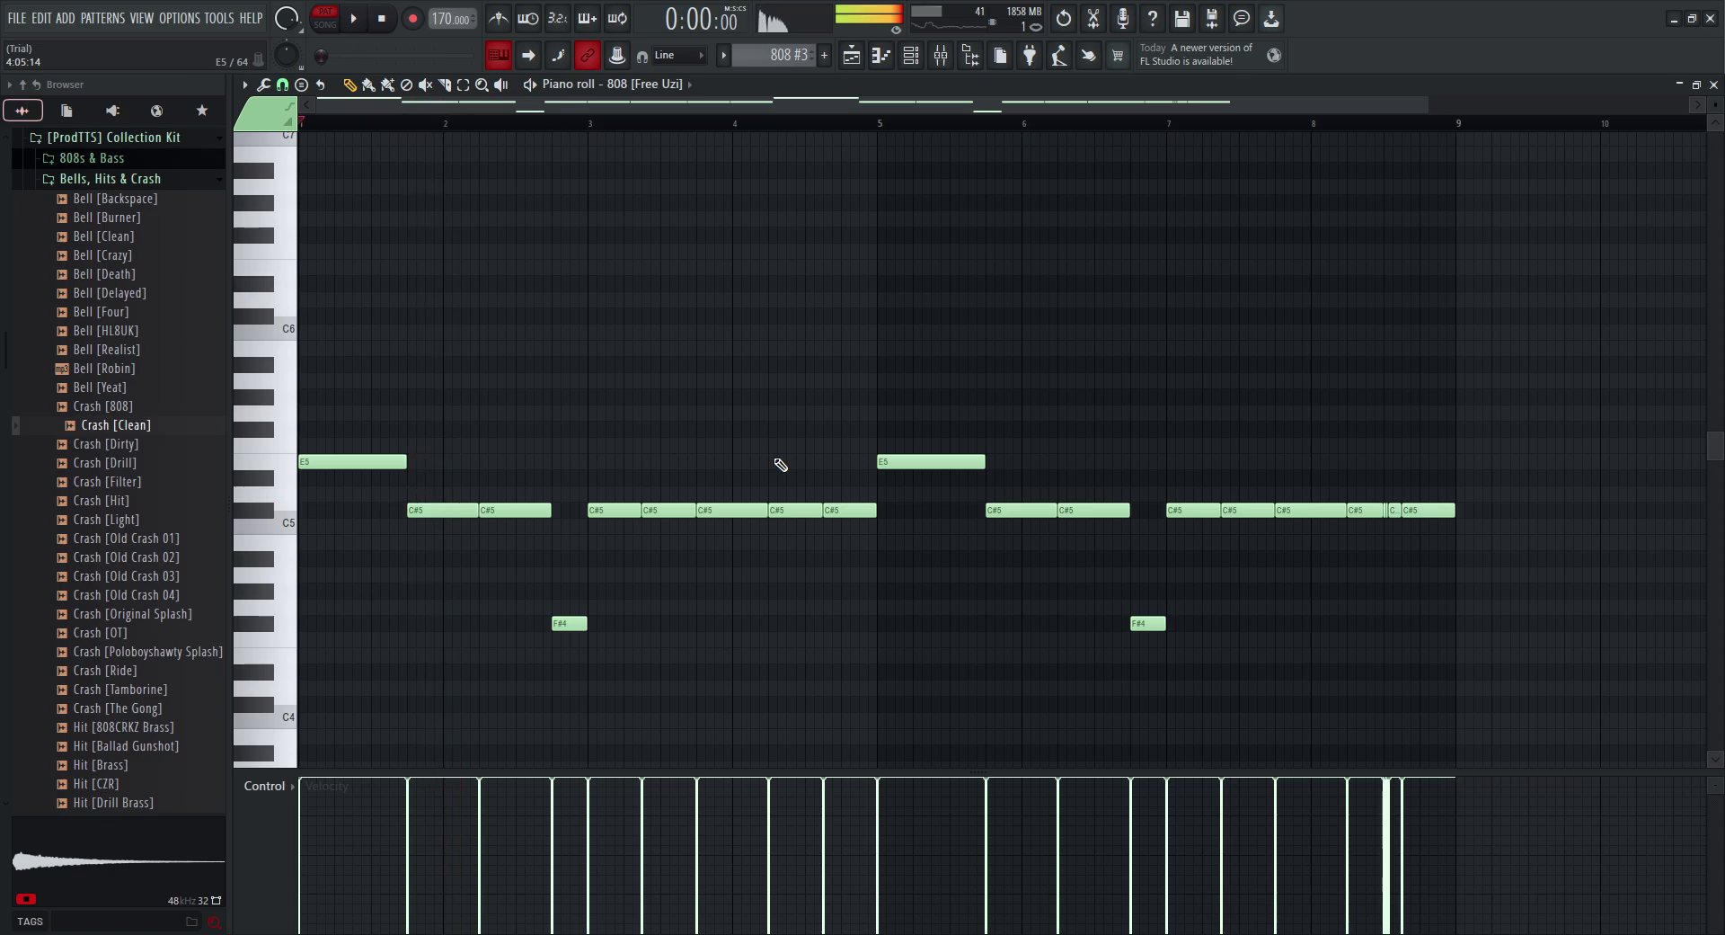
Step: Switch to the Kick pattern, glance at the mixer, and play the Kick [Number 6] notes past bar 8
{"action": "scroll", "coordinate": [778, 58], "scroll_direction": "up", "scroll_amount": 2}
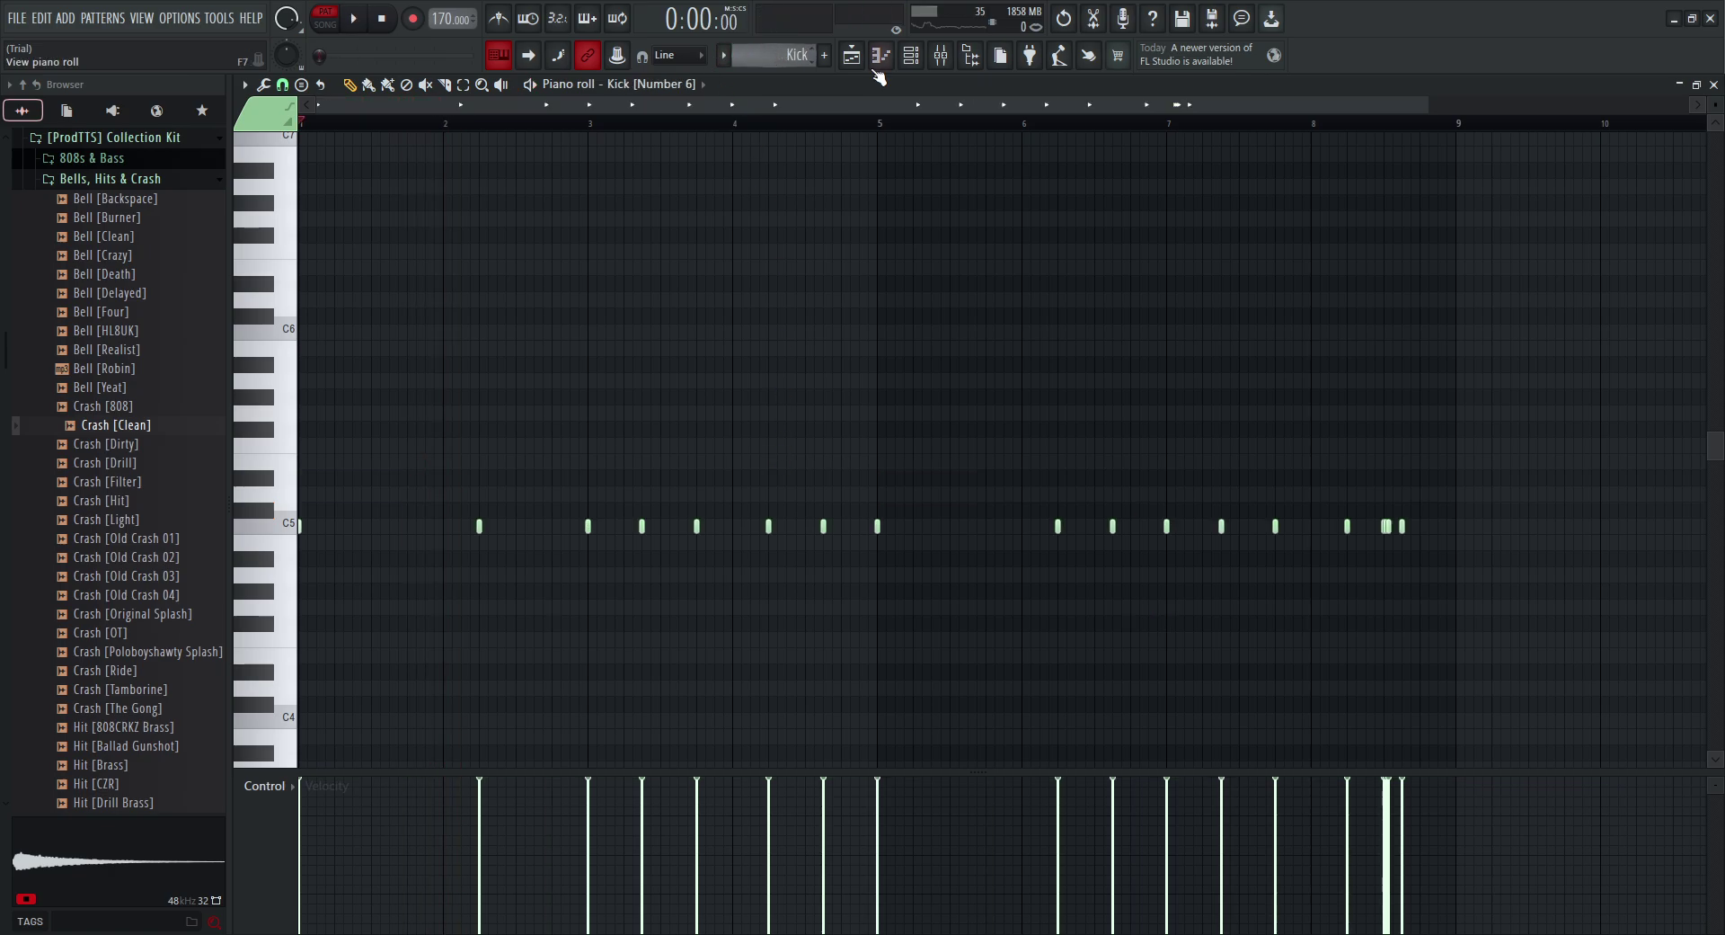
{"action": "left_click", "coordinate": [939, 59]}
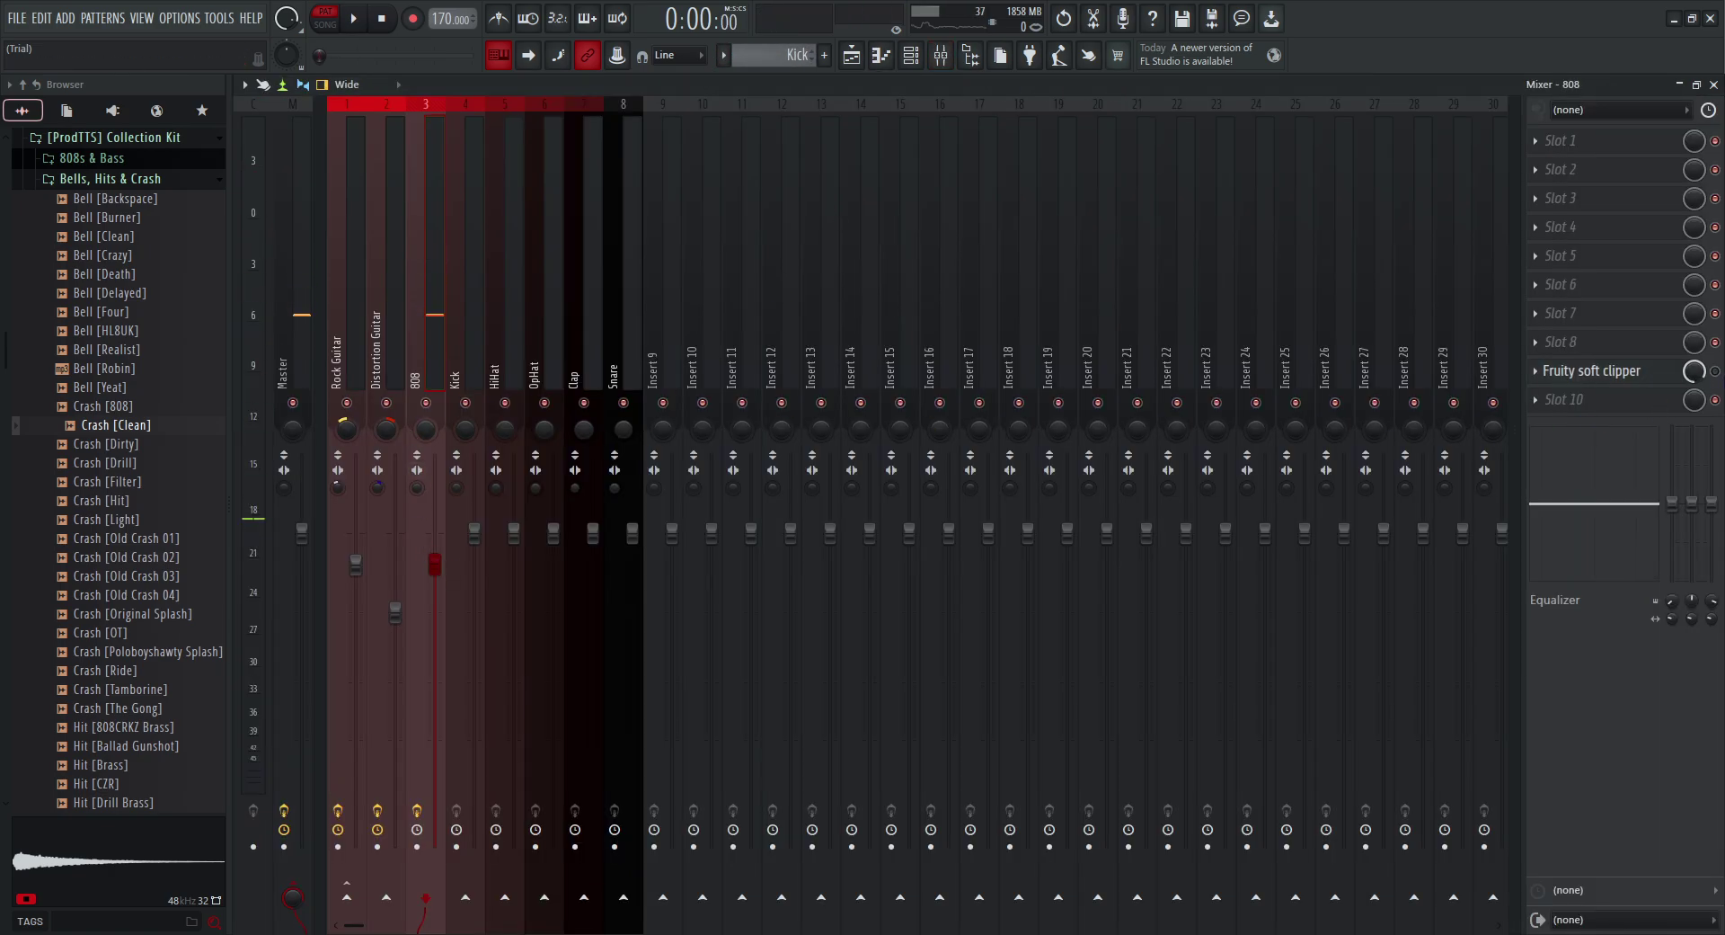
{"action": "left_click", "coordinate": [1713, 85]}
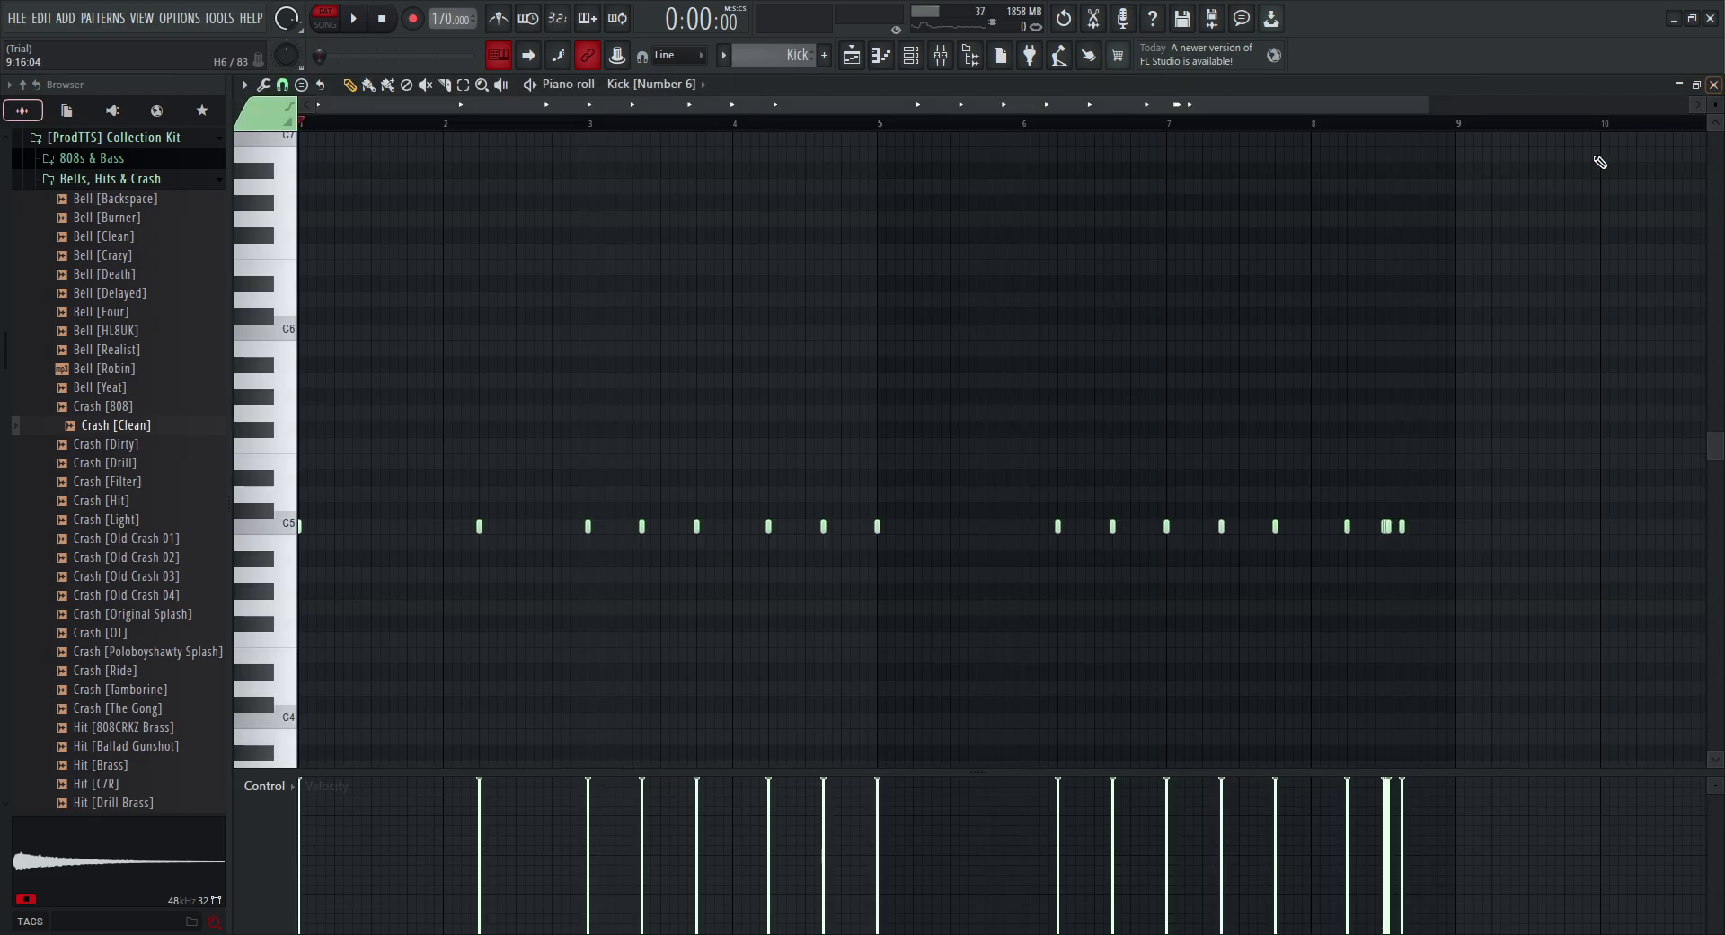
{"action": "key", "text": "space"}
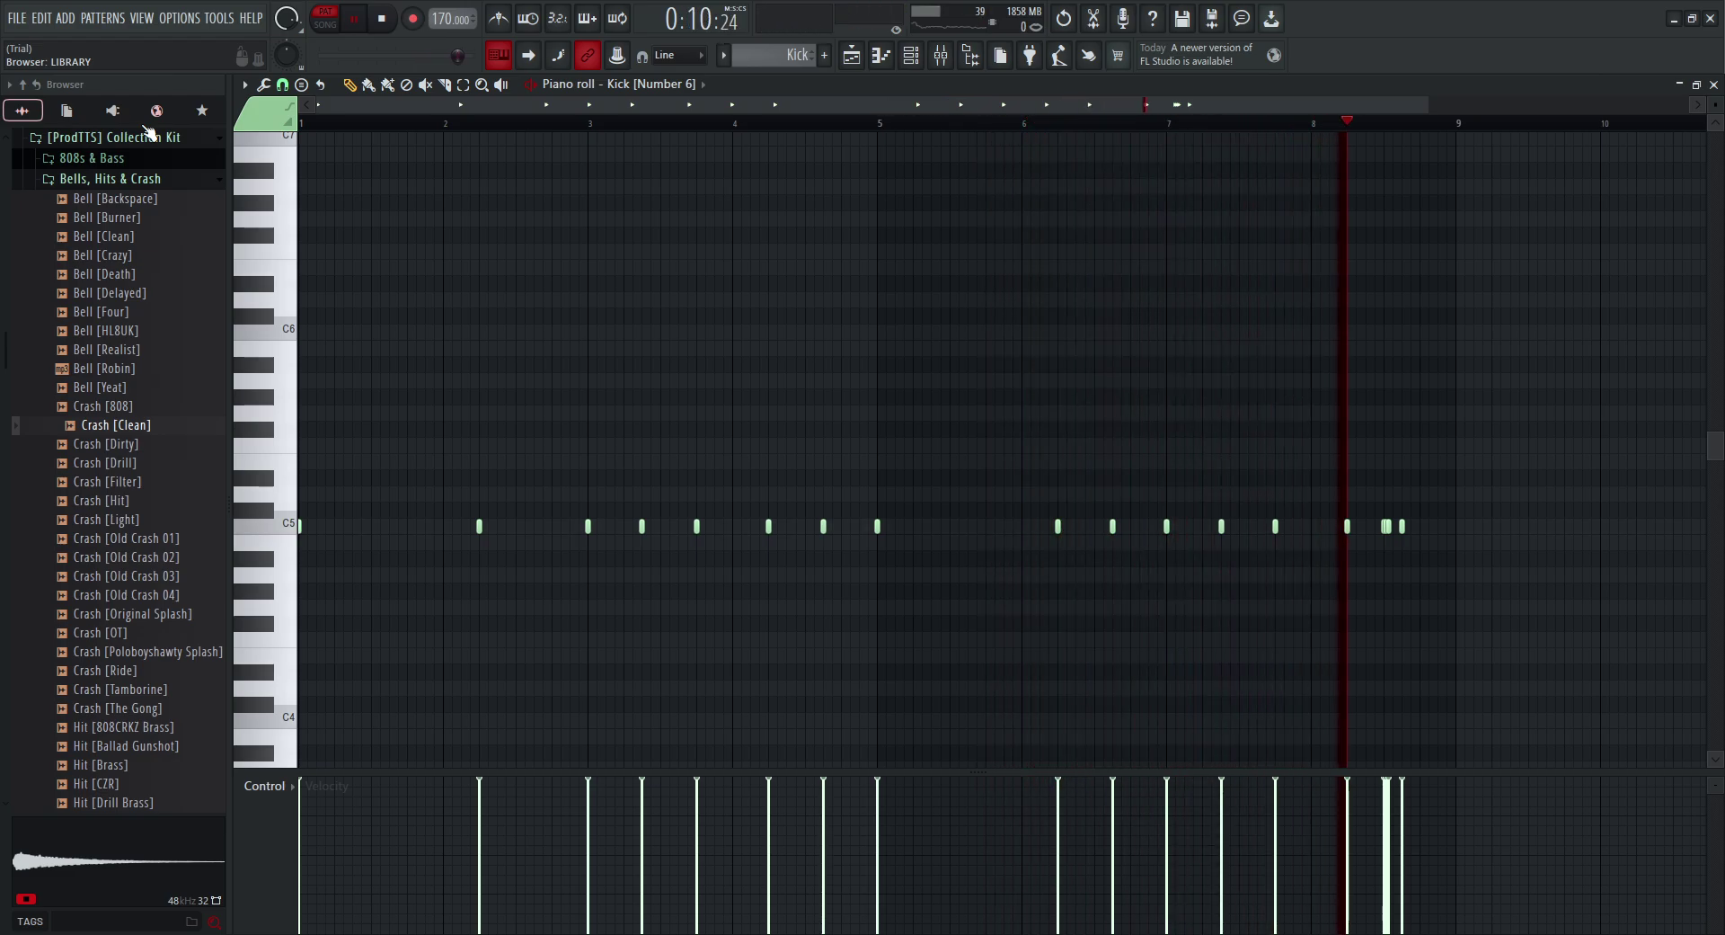
{"action": "key", "text": "space"}
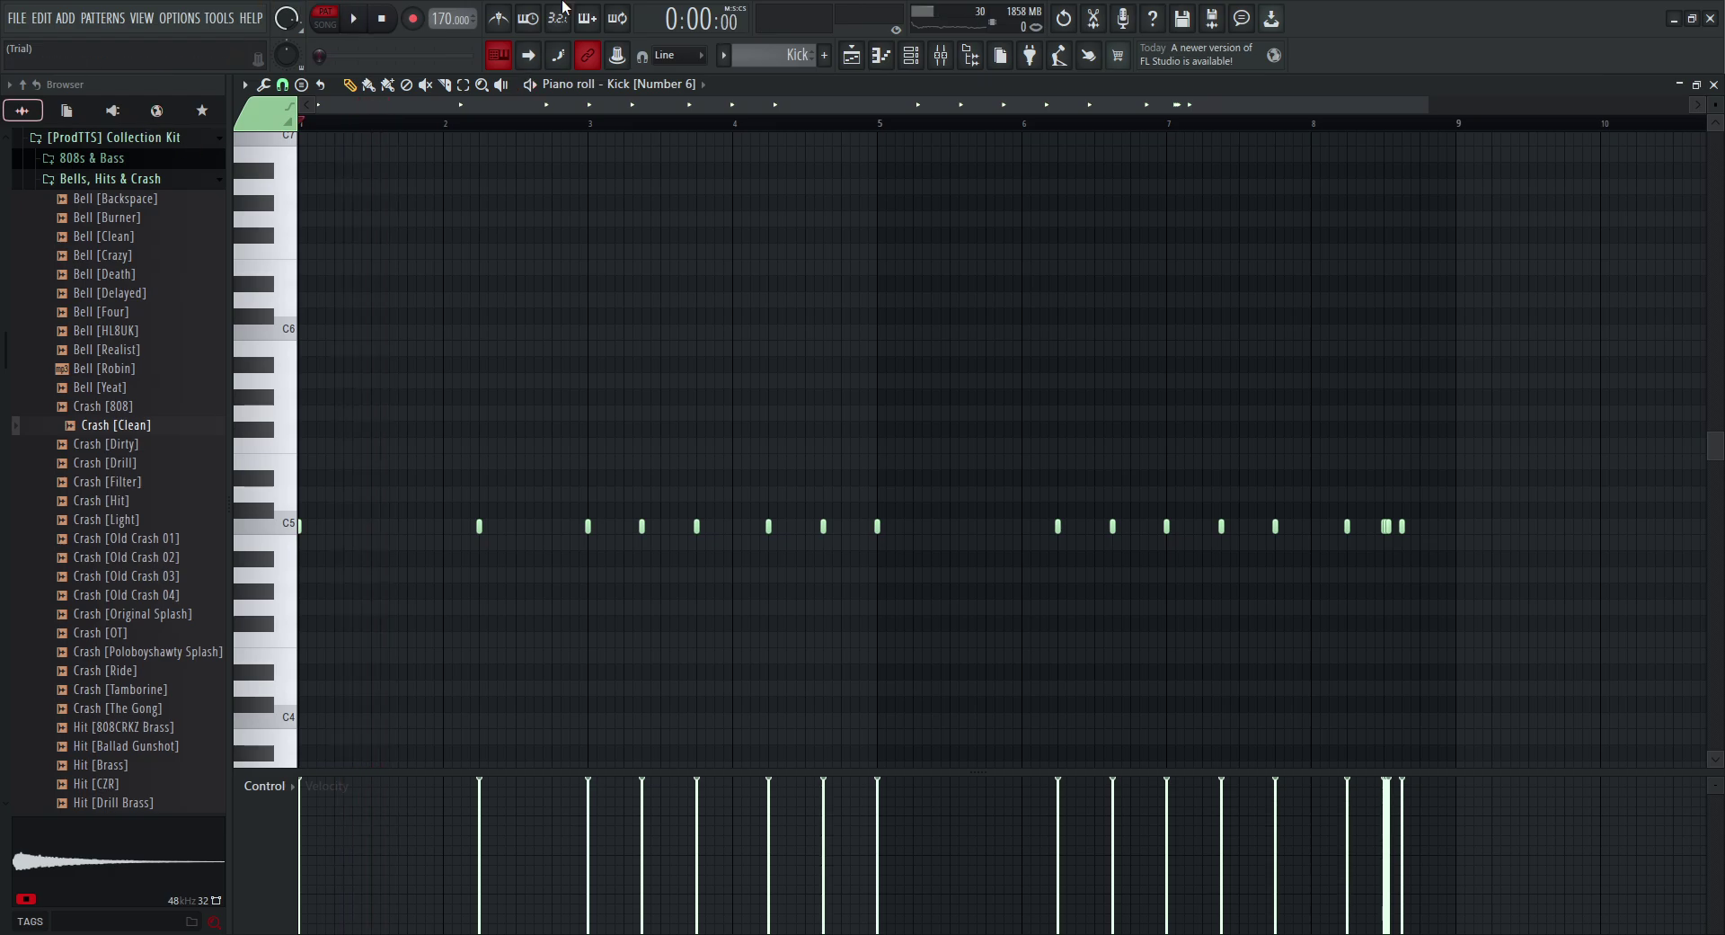
Step: Audition the HiHat pattern and the OpHat pattern, viewing the OpHat [Body] notes through to the pattern's end
{"action": "scroll", "coordinate": [760, 61], "scroll_direction": "down", "scroll_amount": 1}
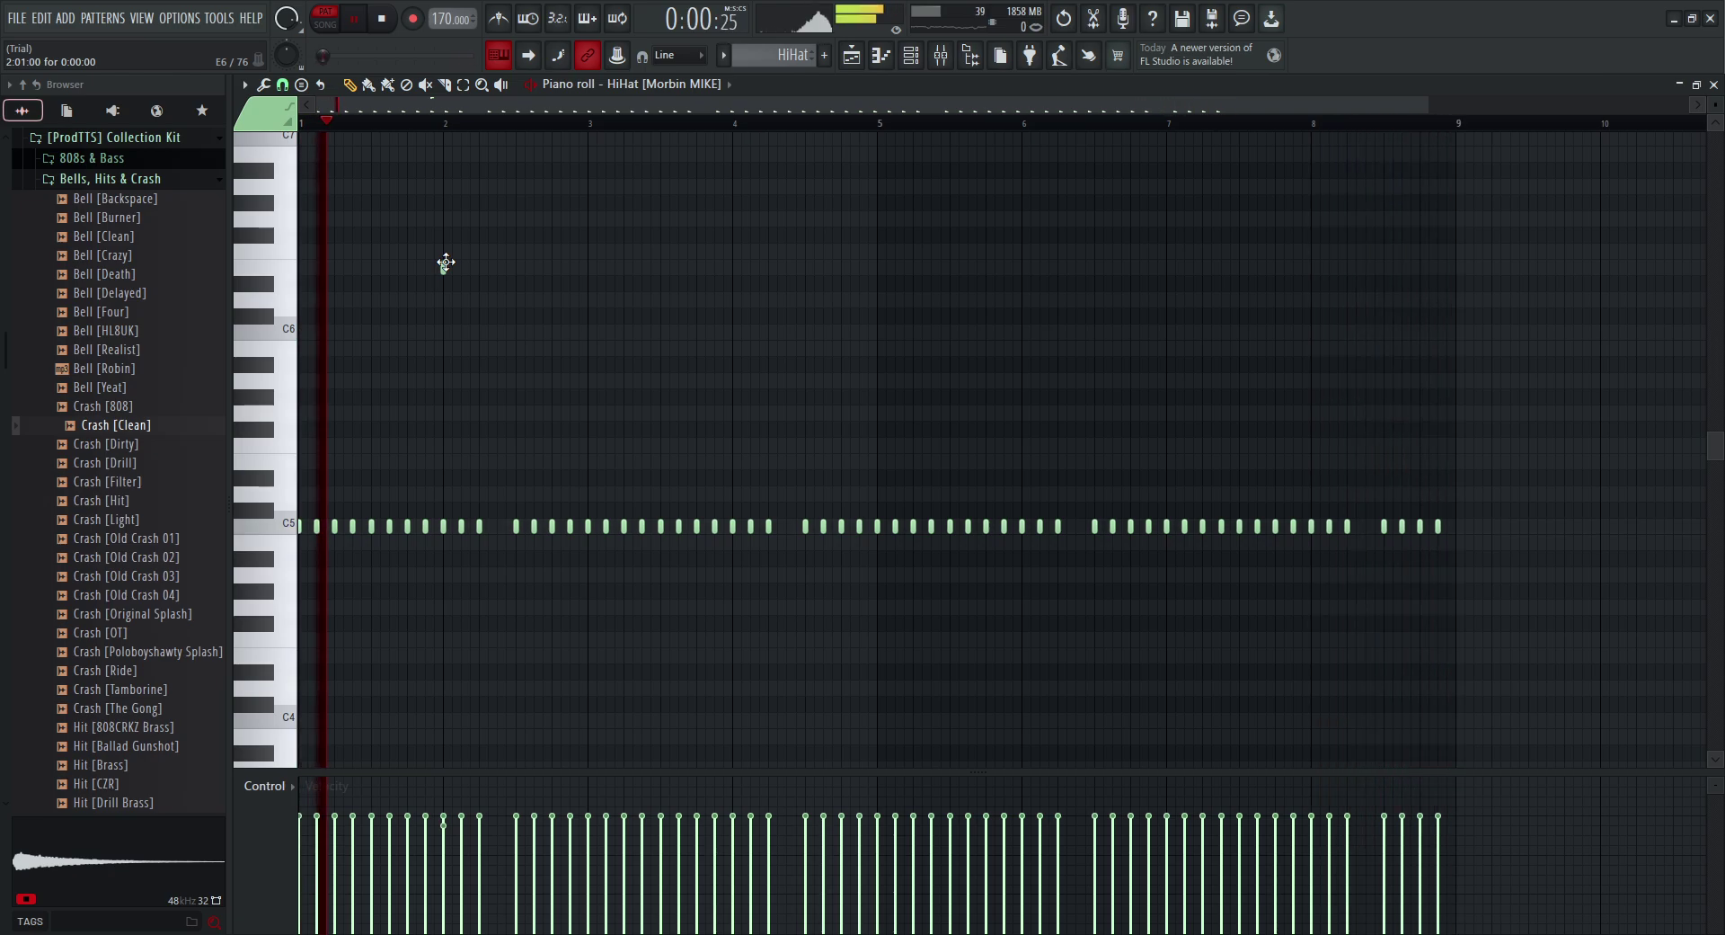
{"action": "scroll", "coordinate": [771, 60], "scroll_direction": "down", "scroll_amount": 1}
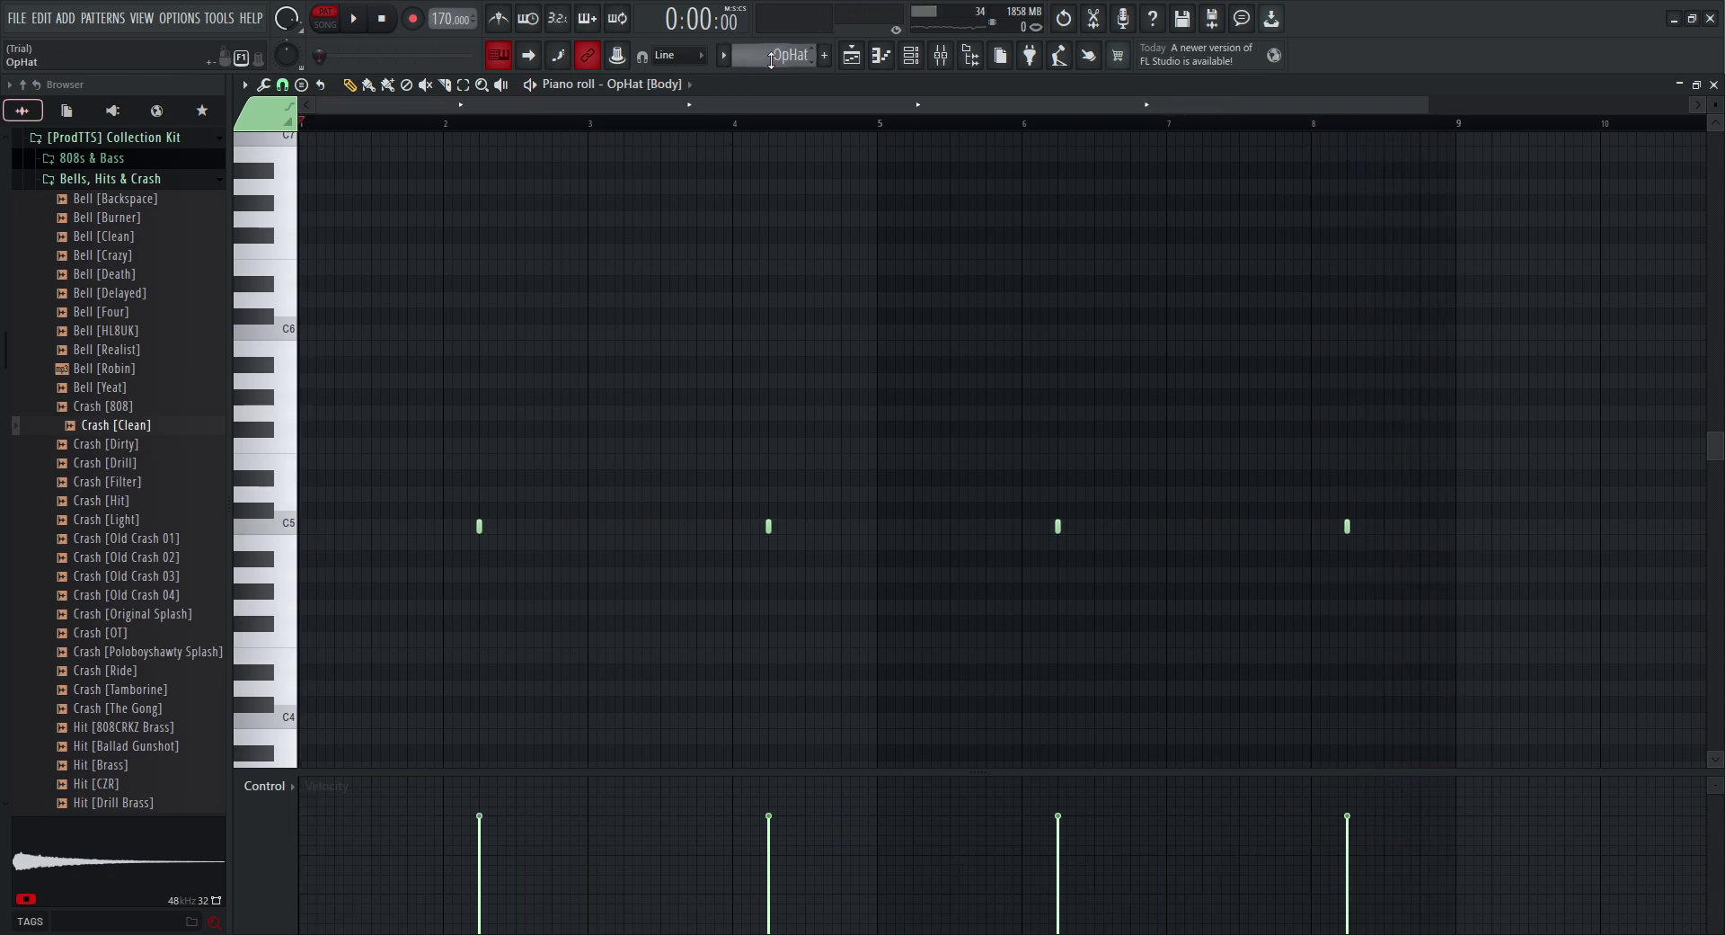
{"action": "scroll", "coordinate": [770, 276], "scroll_direction": "down", "scroll_amount": 2}
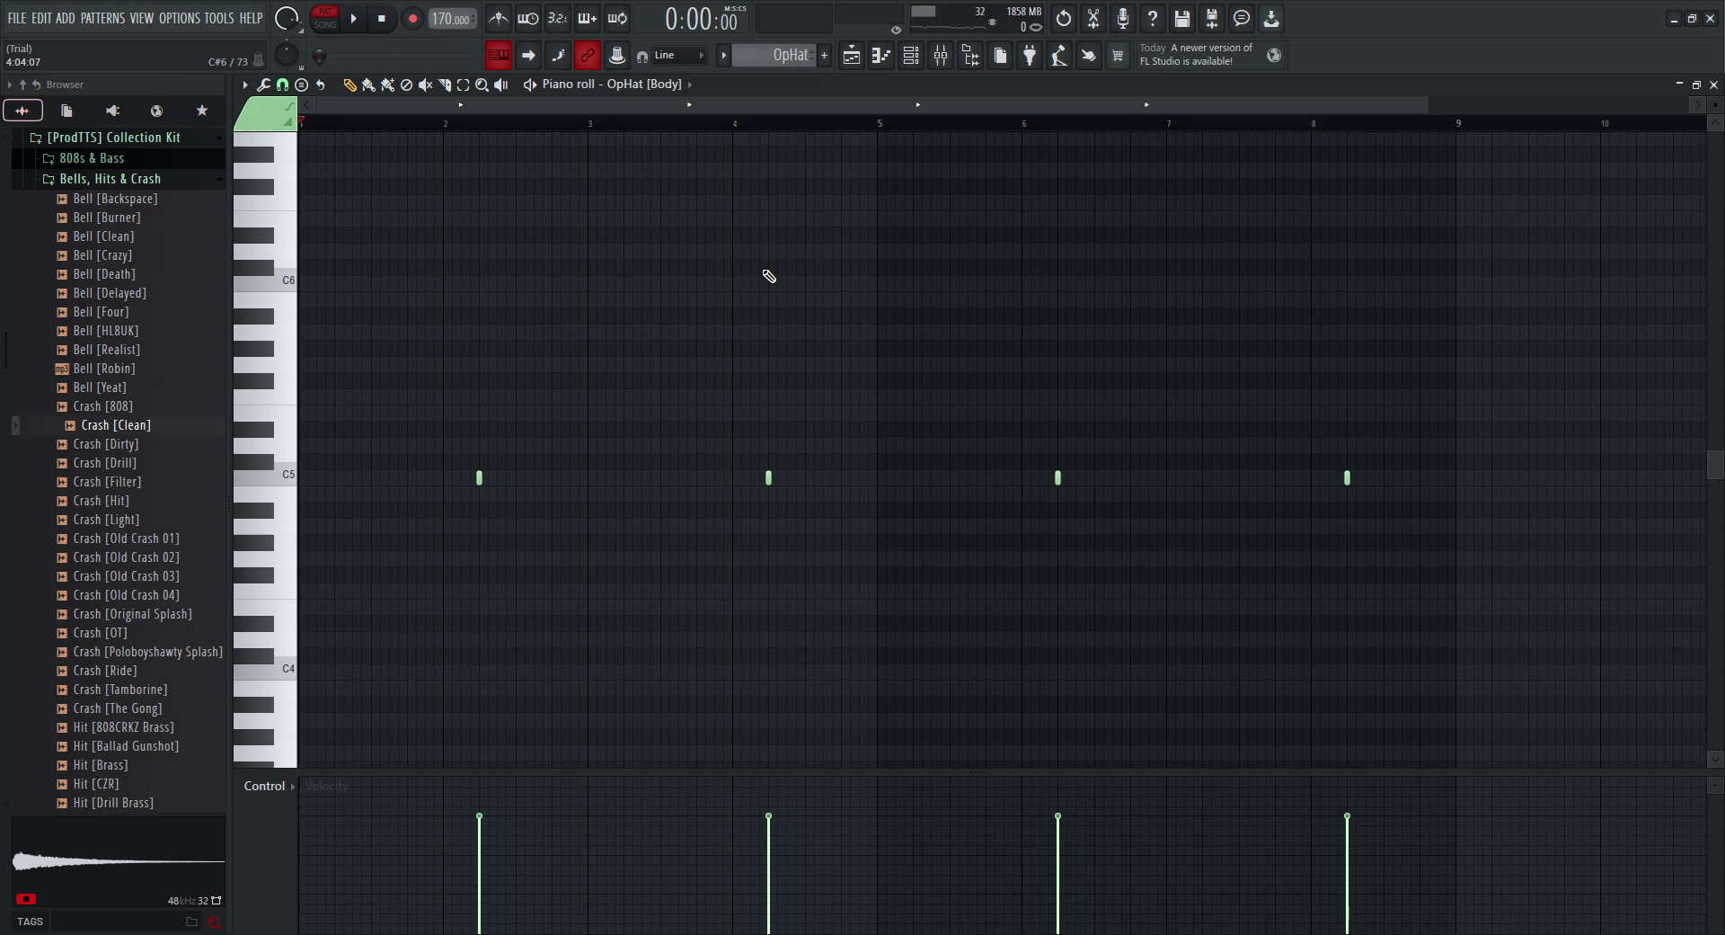
{"action": "scroll", "coordinate": [315, 128], "scroll_direction": "up", "scroll_amount": 1}
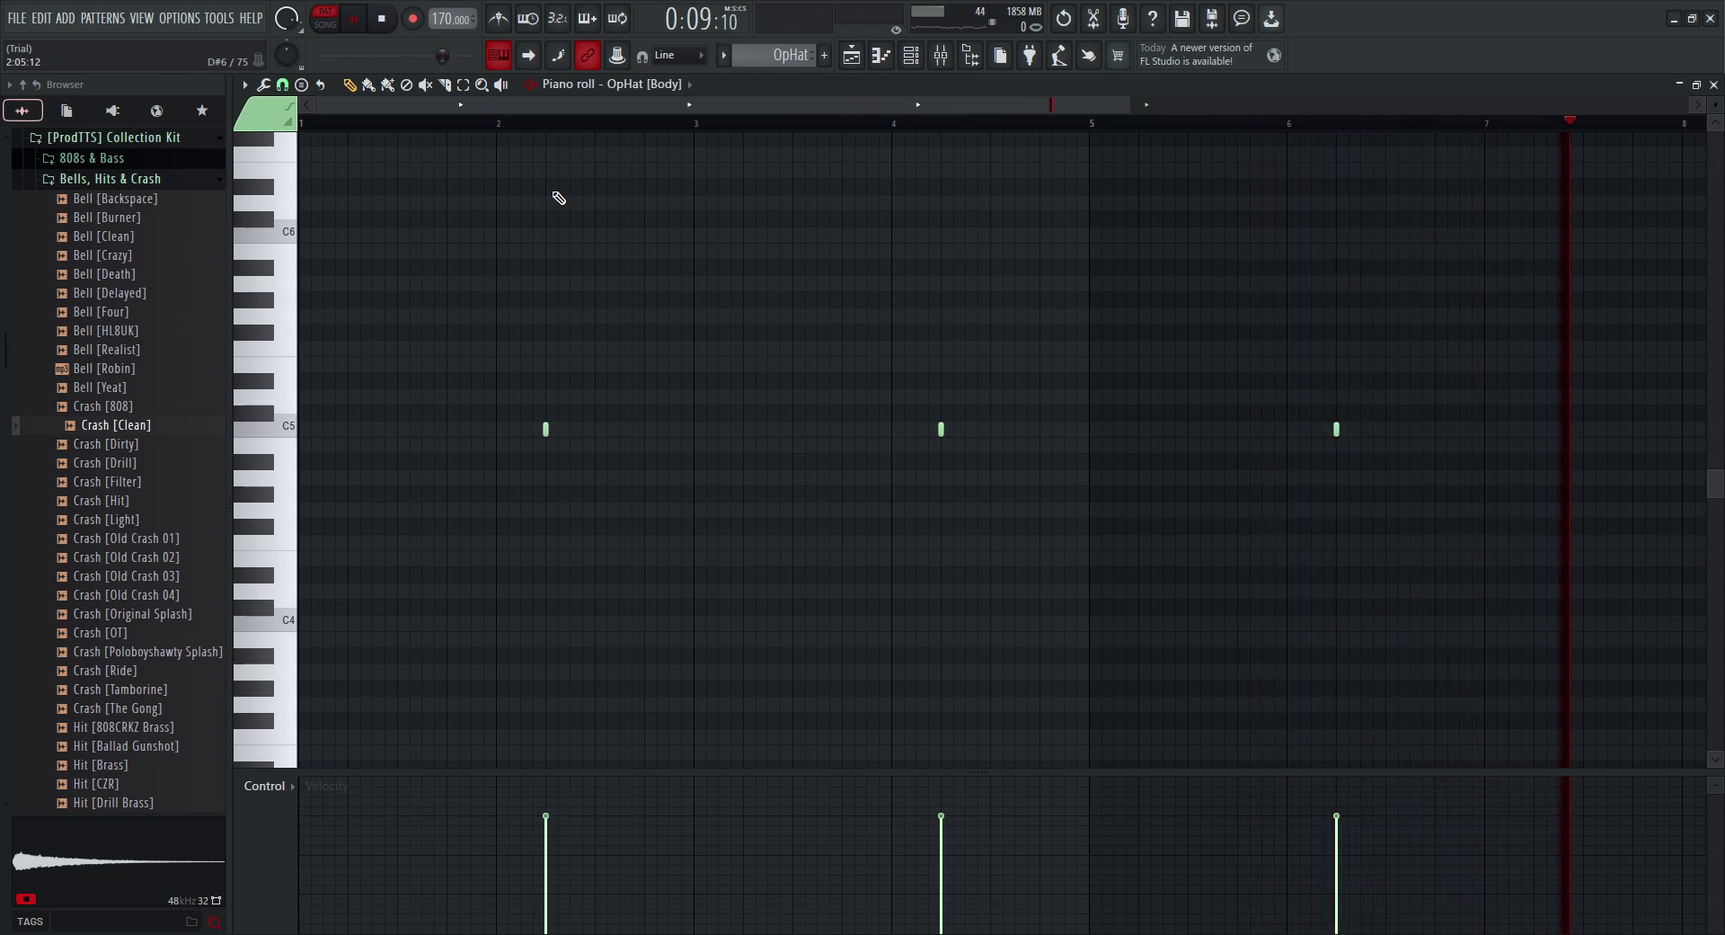
{"action": "left_click_drag", "start_coordinate": [725, 110], "coordinate": [840, 147]}
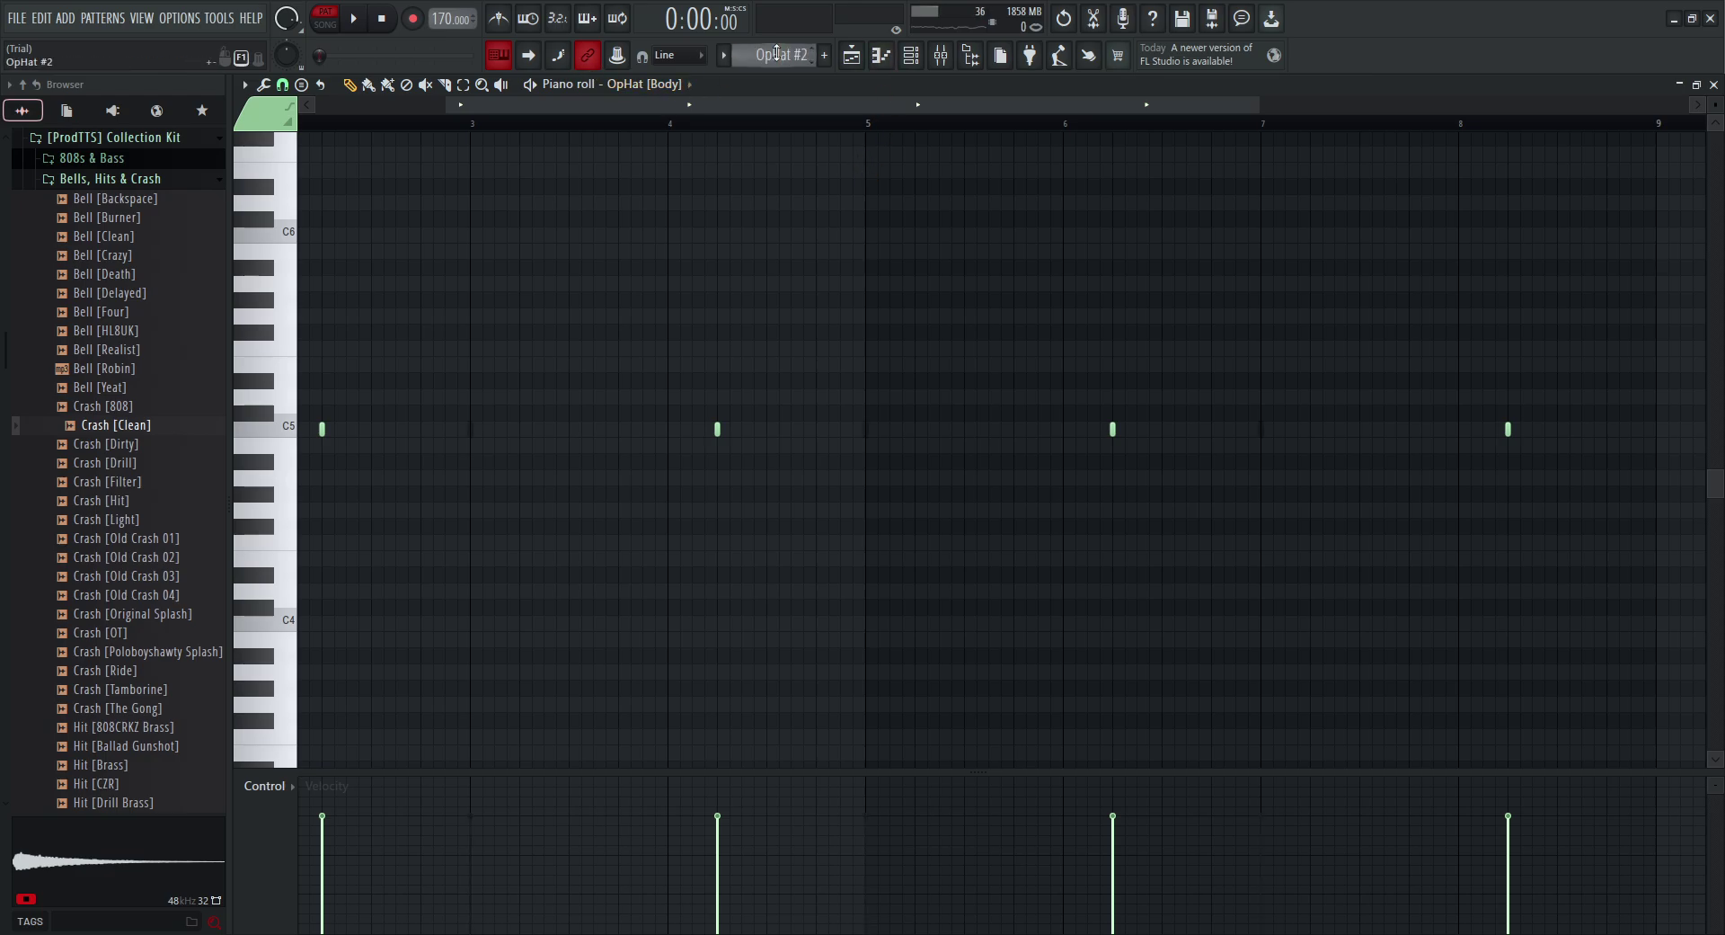
Step: Play the OpHat #2 pattern while viewing its OpHat [Body], OpHat [Ding] and OpHat [Go To 03] notes in turn
{"action": "left_click_drag", "start_coordinate": [681, 110], "coordinate": [342, 132]}
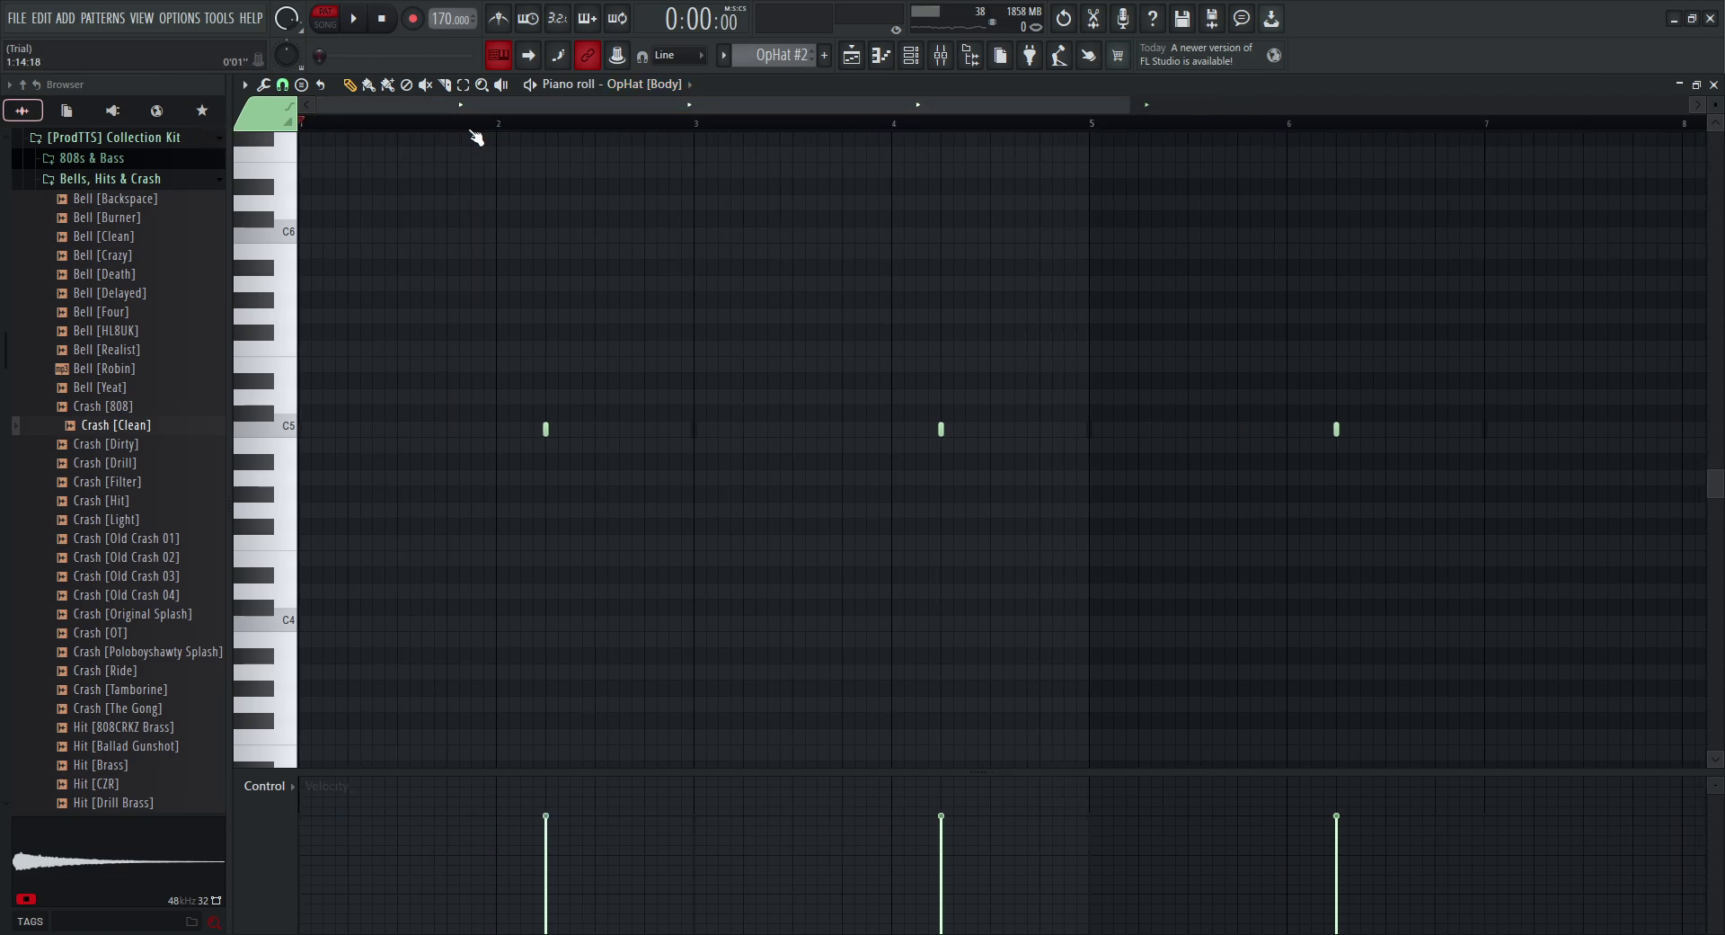
{"action": "scroll", "coordinate": [309, 133], "scroll_direction": "up", "scroll_amount": 2}
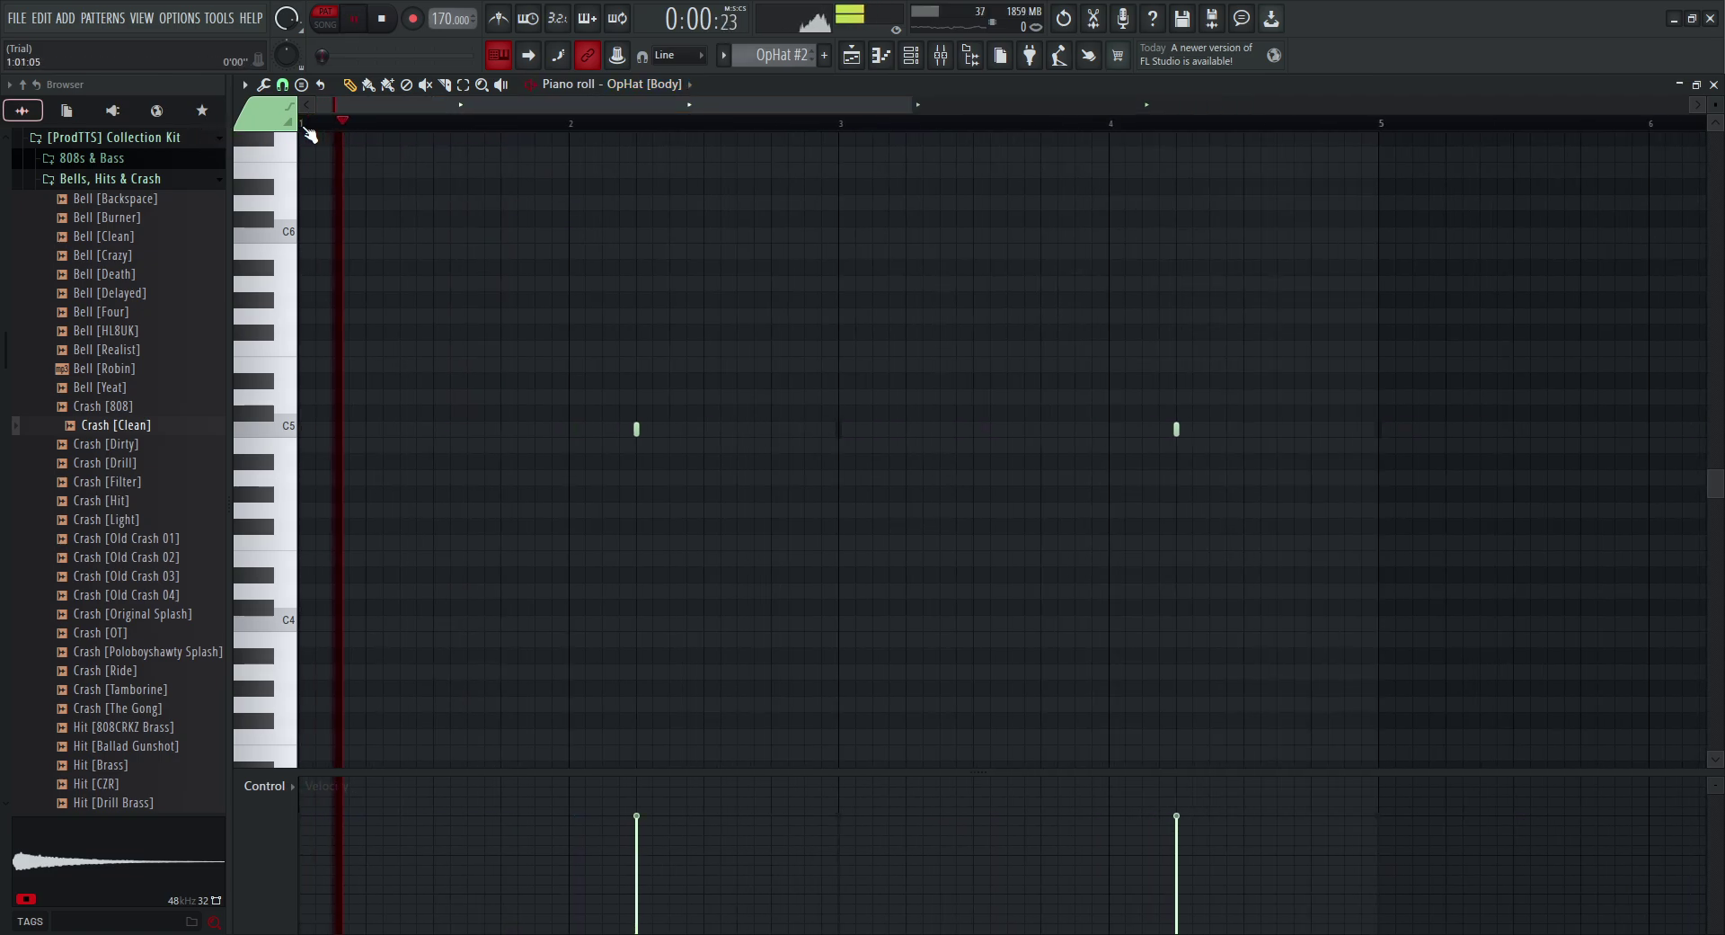
{"action": "scroll", "coordinate": [660, 87], "scroll_direction": "down", "scroll_amount": 1}
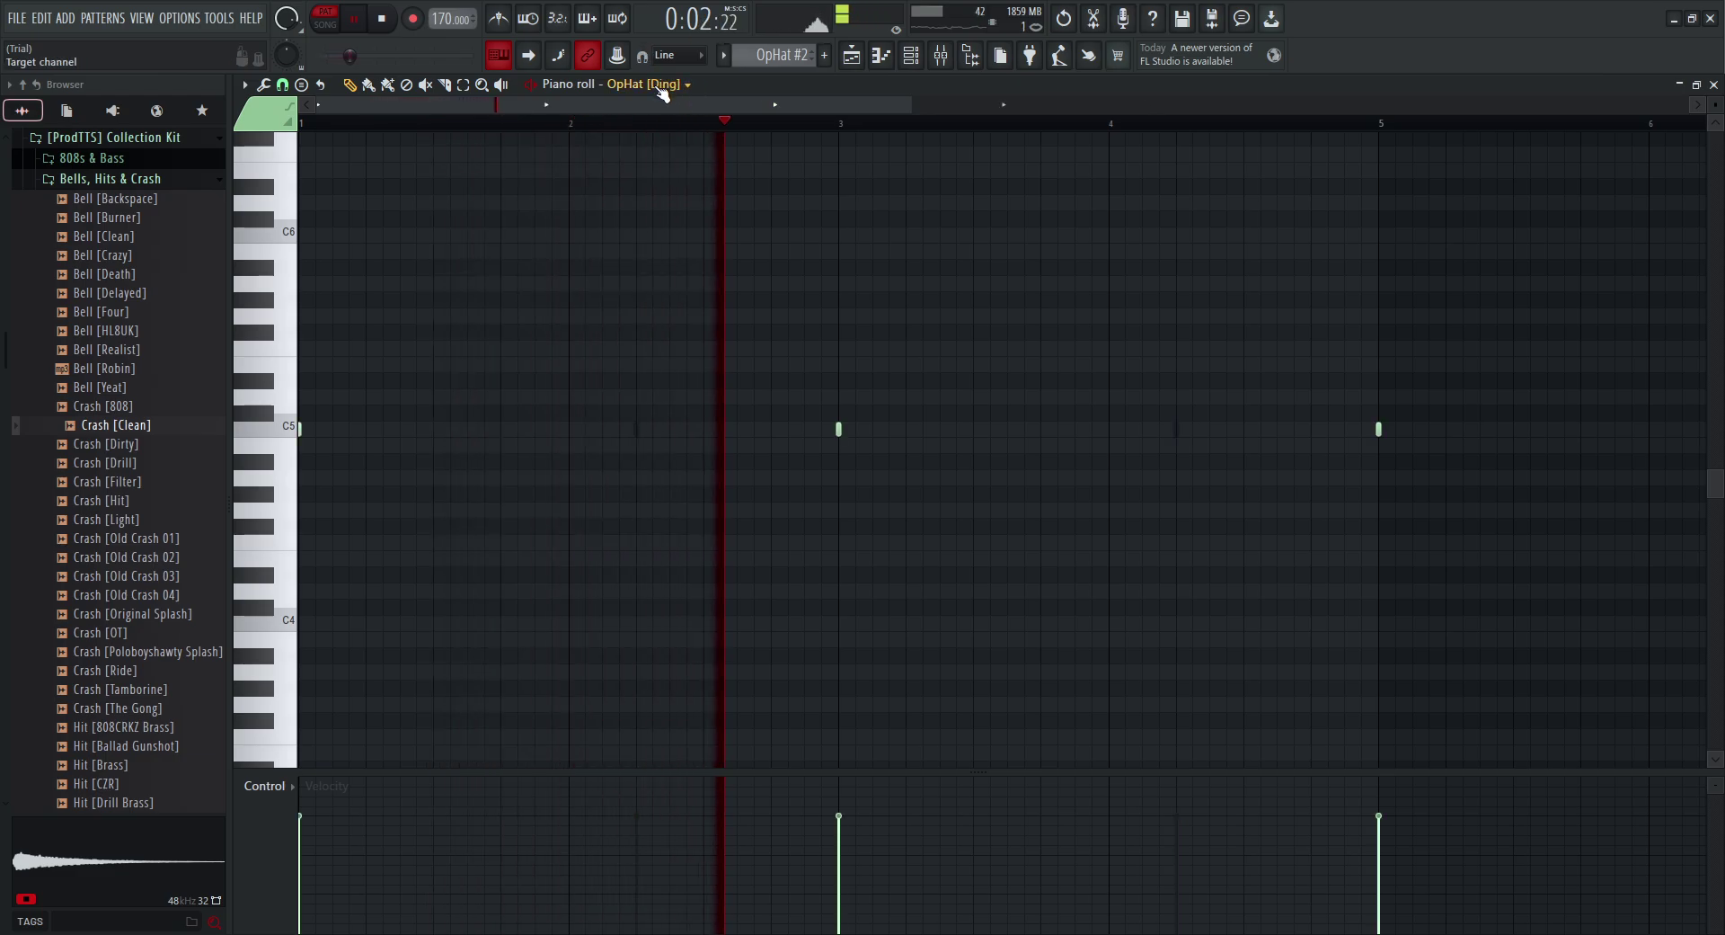
{"action": "scroll", "coordinate": [662, 86], "scroll_direction": "down", "scroll_amount": 1}
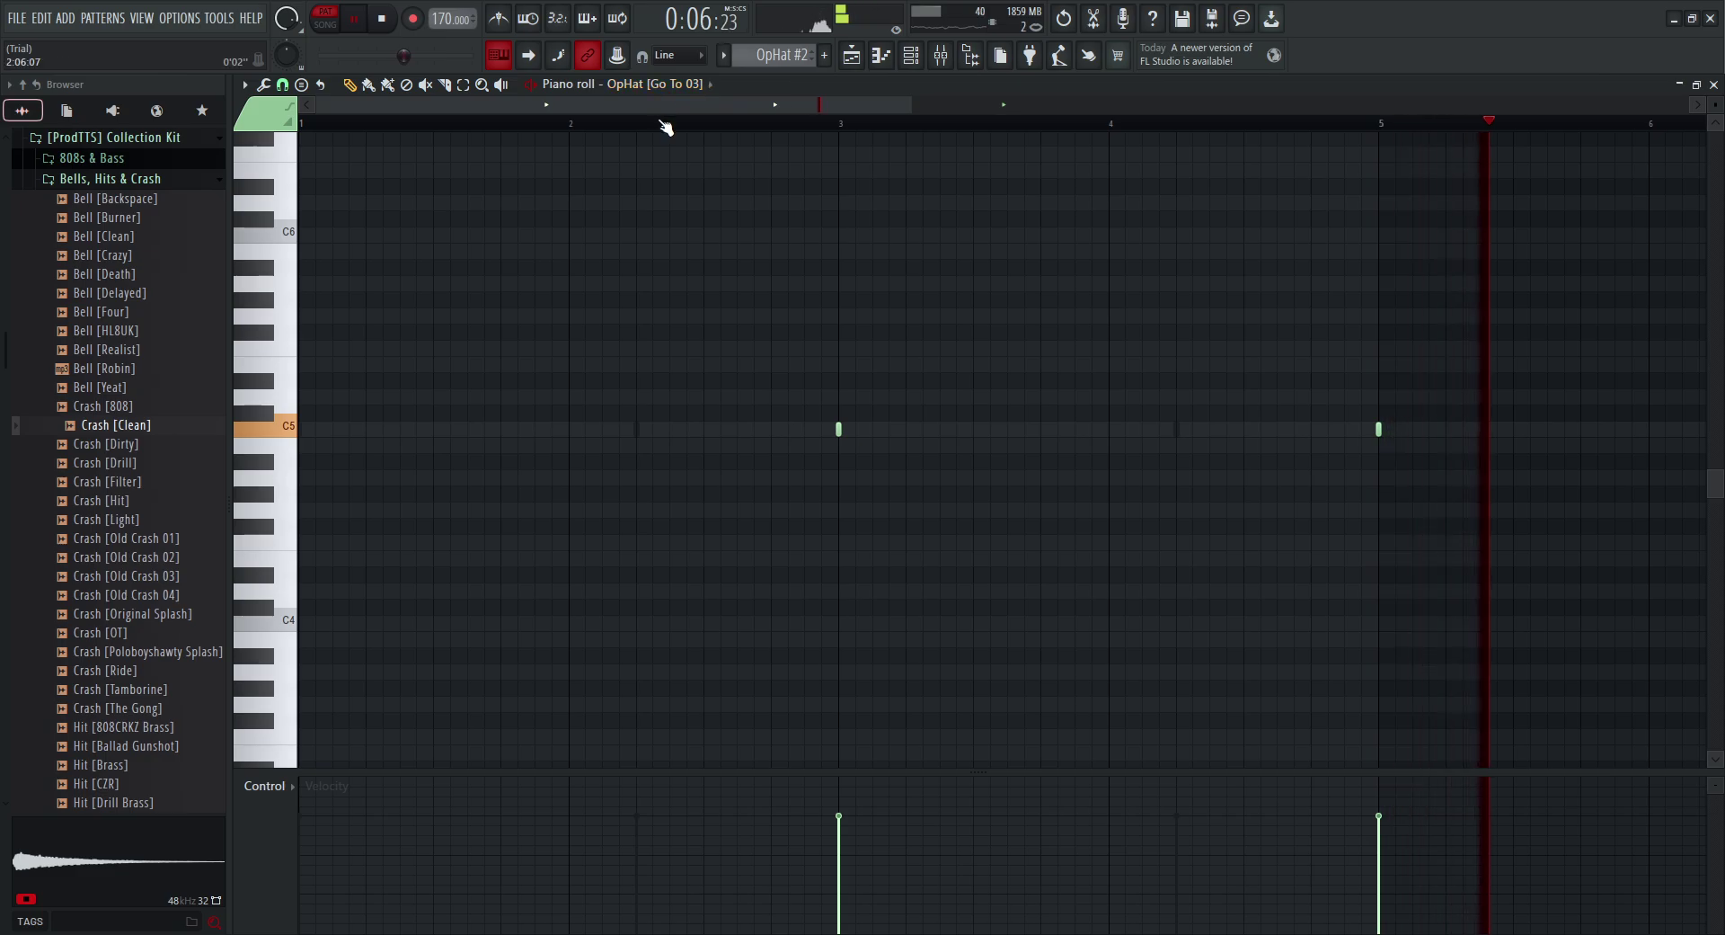
{"action": "scroll", "coordinate": [665, 84], "scroll_direction": "down", "scroll_amount": 1}
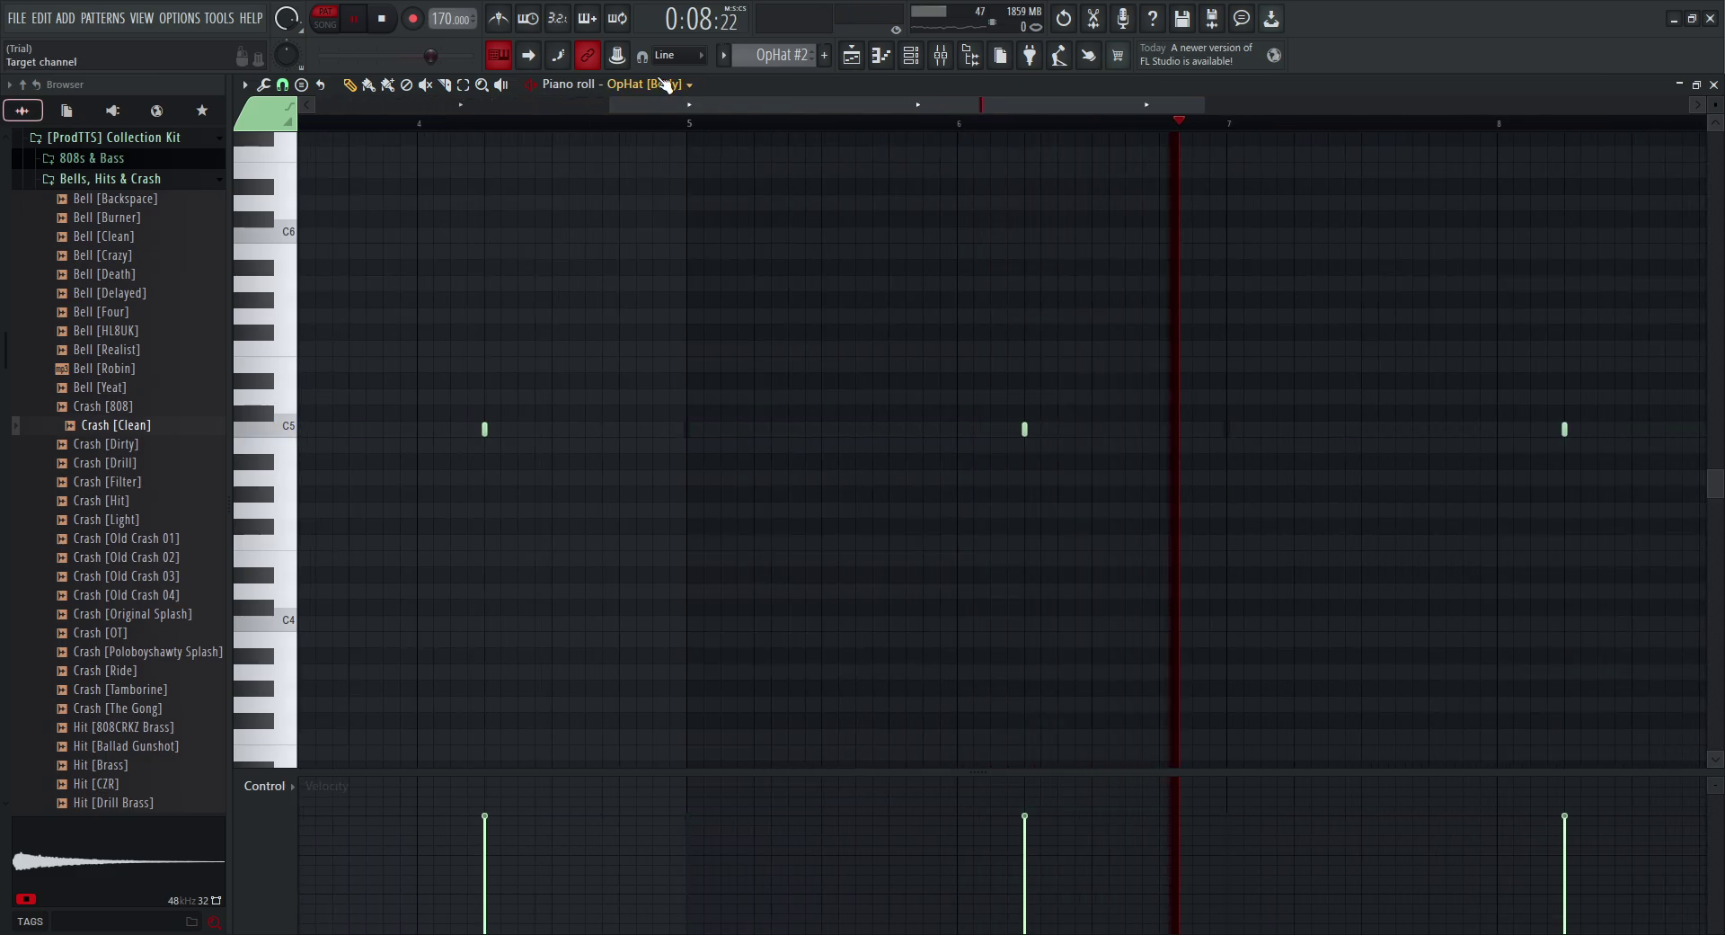
{"action": "scroll", "coordinate": [665, 84], "scroll_direction": "up", "scroll_amount": 1}
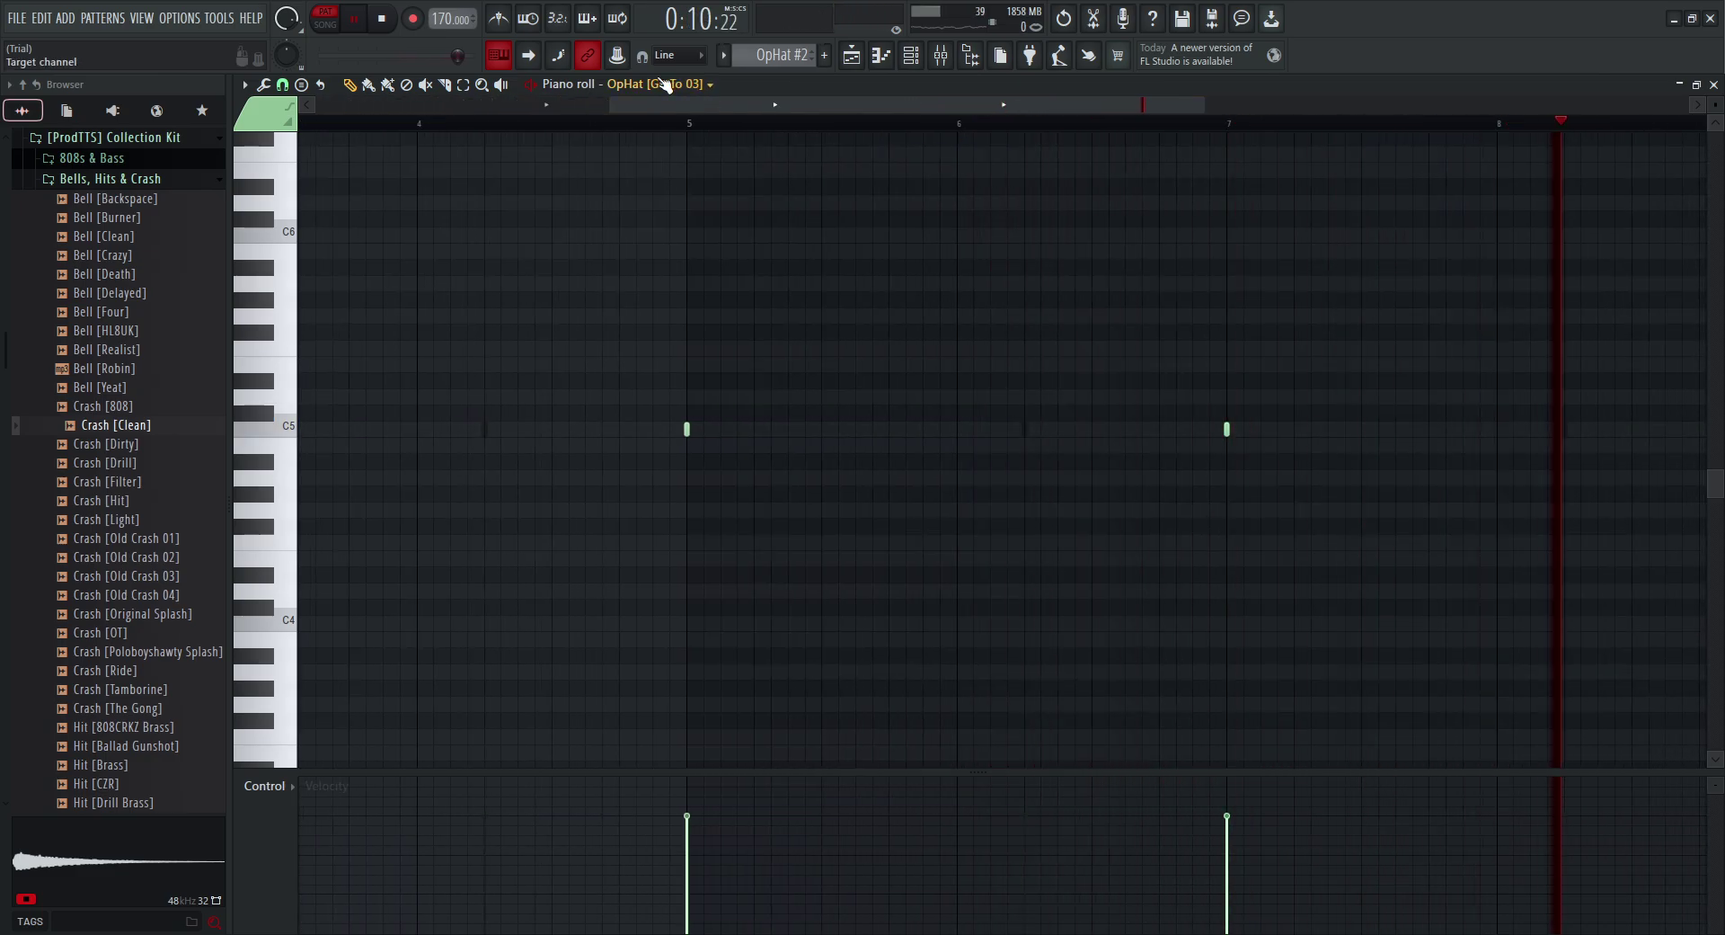
{"action": "key", "text": "space"}
Step: Audition the Clap pattern with its Snare [YBH Clap] and Snare [YBH Clap] #2 notes
{"action": "scroll", "coordinate": [665, 106], "scroll_direction": "down", "scroll_amount": 2}
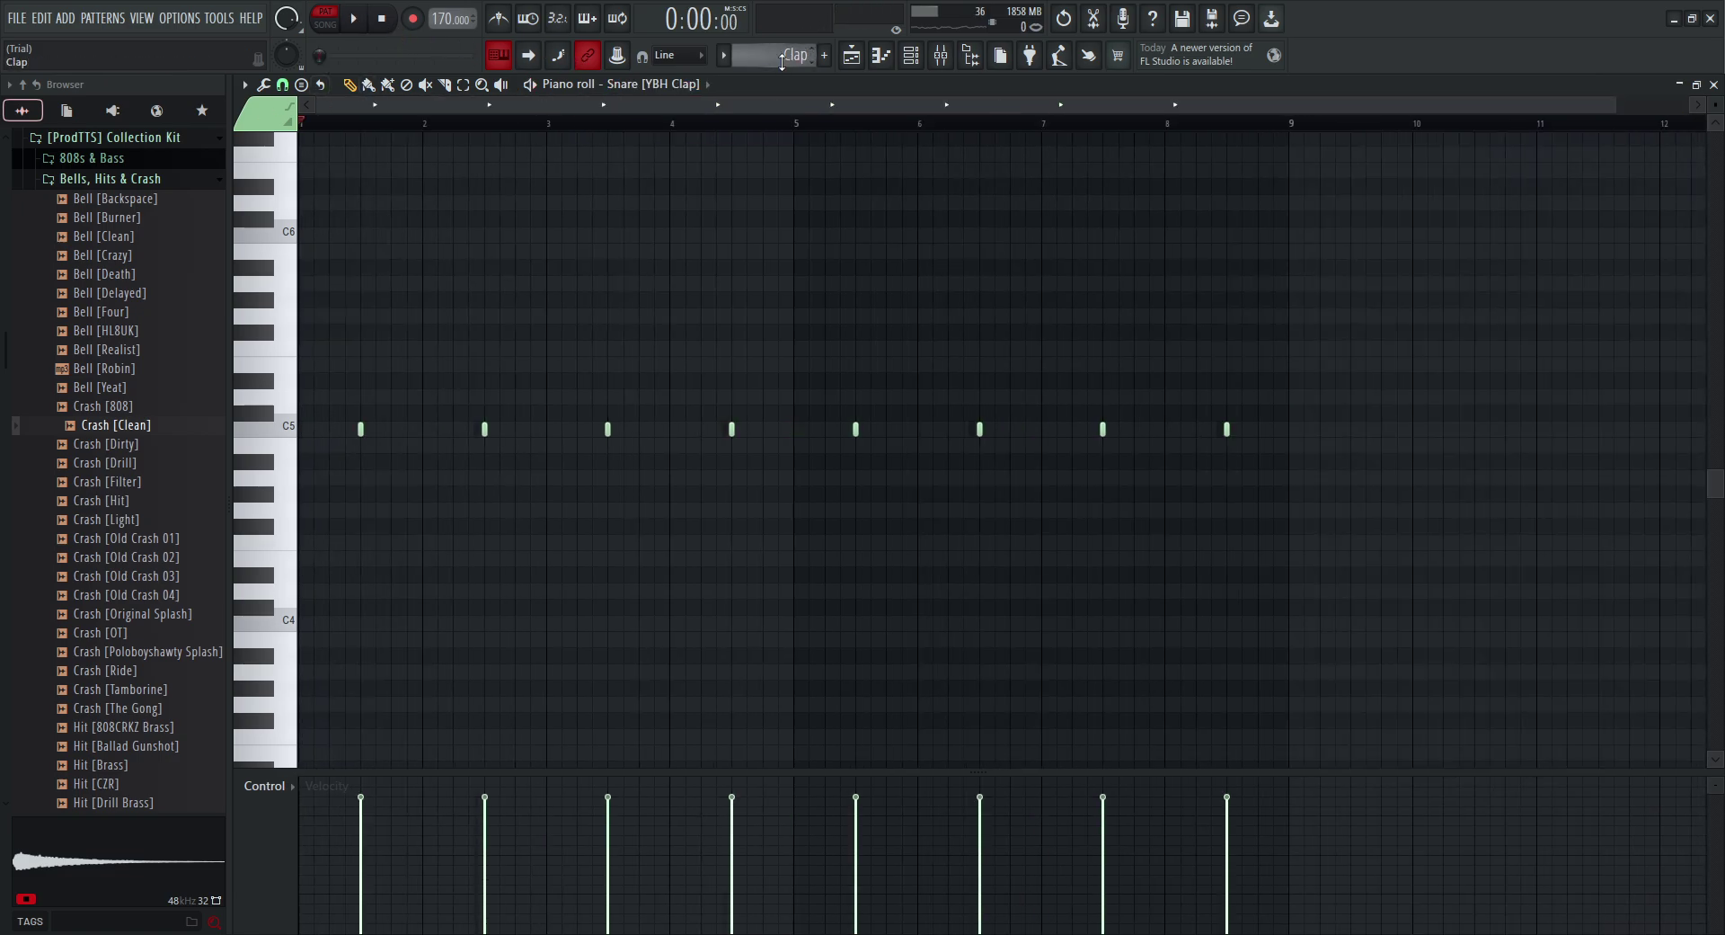
{"action": "key", "text": "space"}
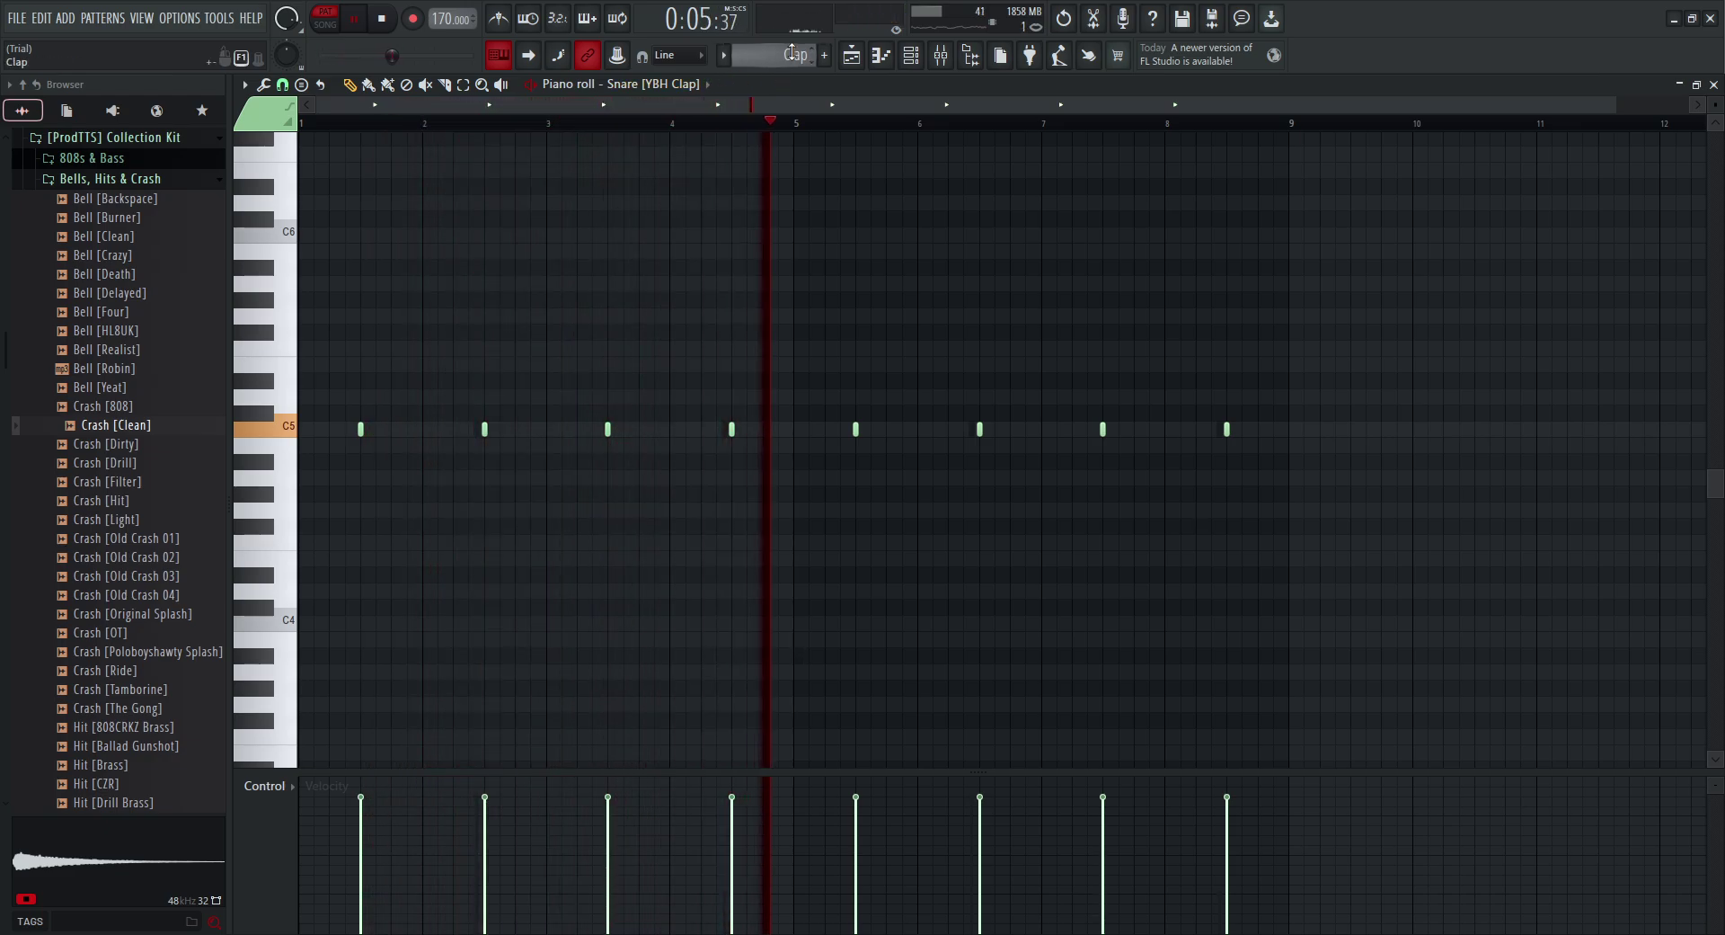
{"action": "scroll", "coordinate": [792, 52], "scroll_direction": "down", "scroll_amount": 1}
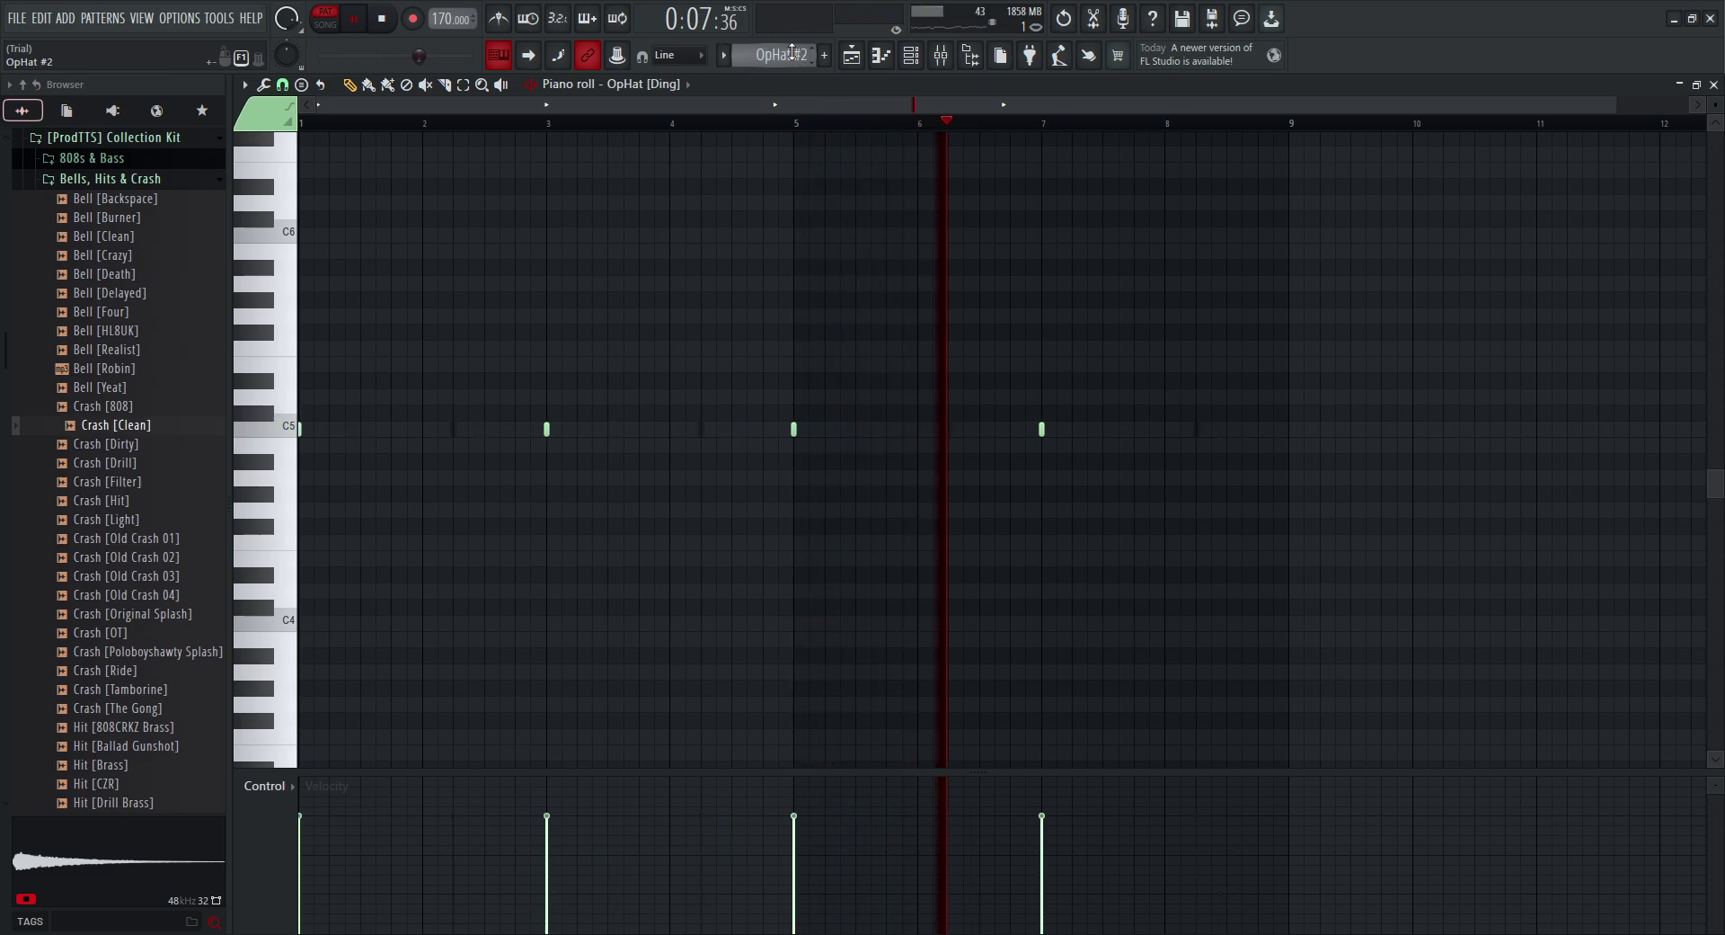
{"action": "scroll", "coordinate": [792, 52], "scroll_direction": "up", "scroll_amount": 1}
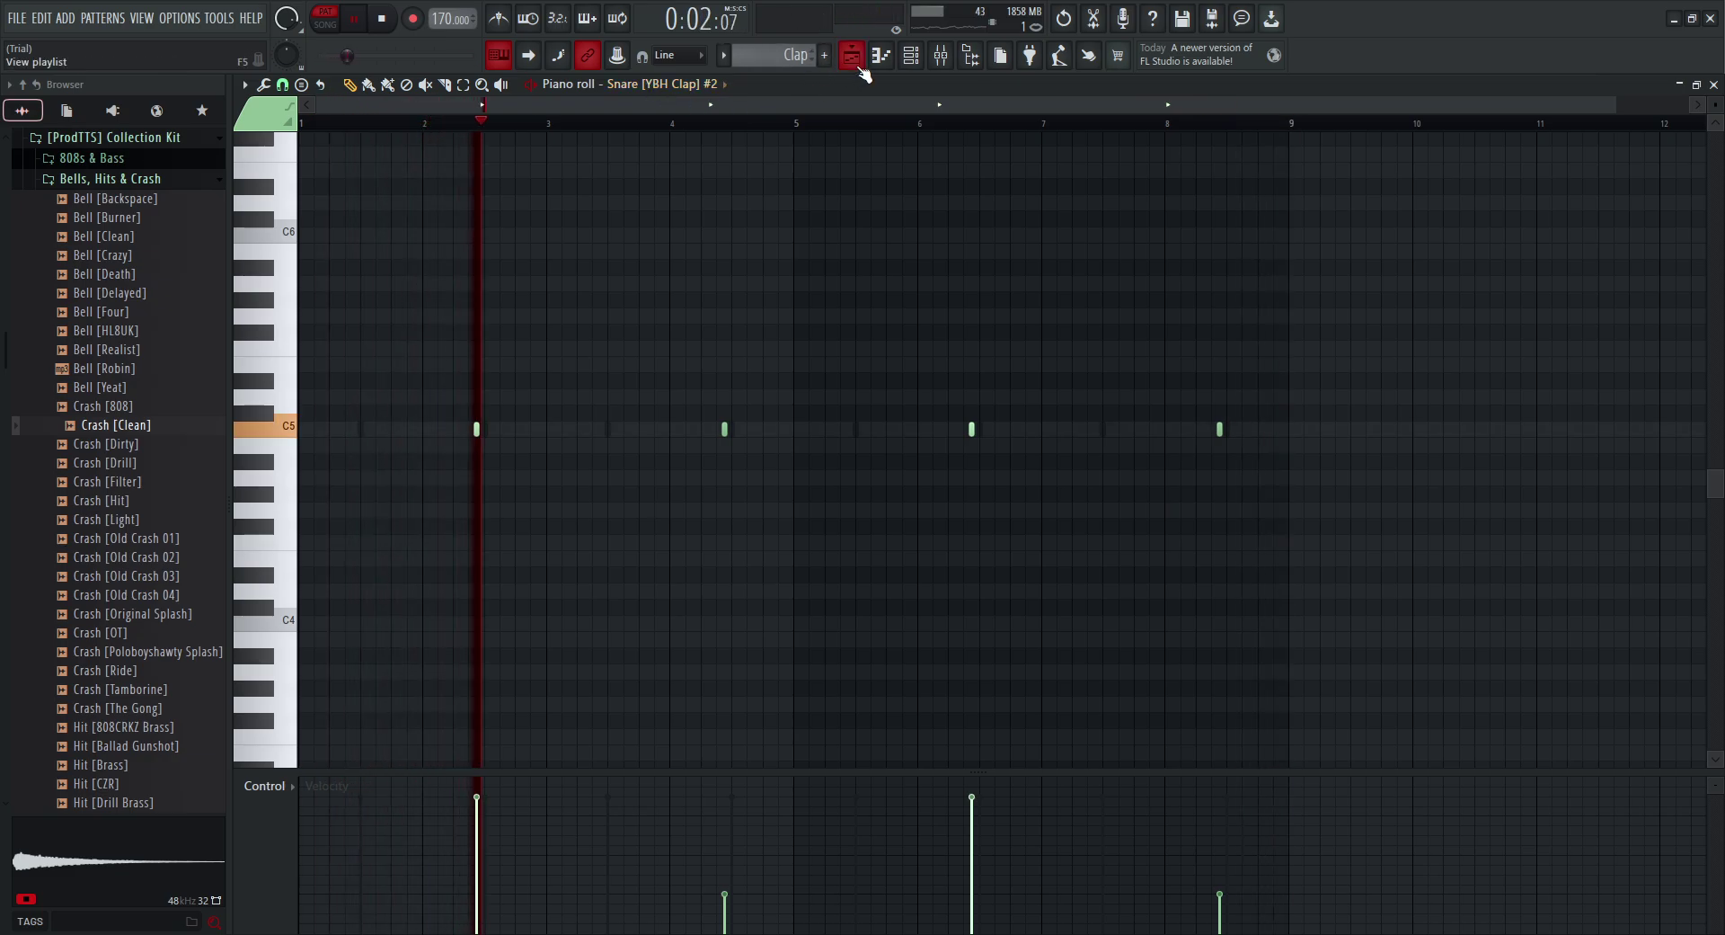
Step: Stop playback and open the sampler settings of the Snare [YBH Clap] #2 channel
{"action": "key", "text": "space"}
{"action": "left_click", "coordinate": [912, 57]}
{"action": "left_click", "coordinate": [379, 462]}
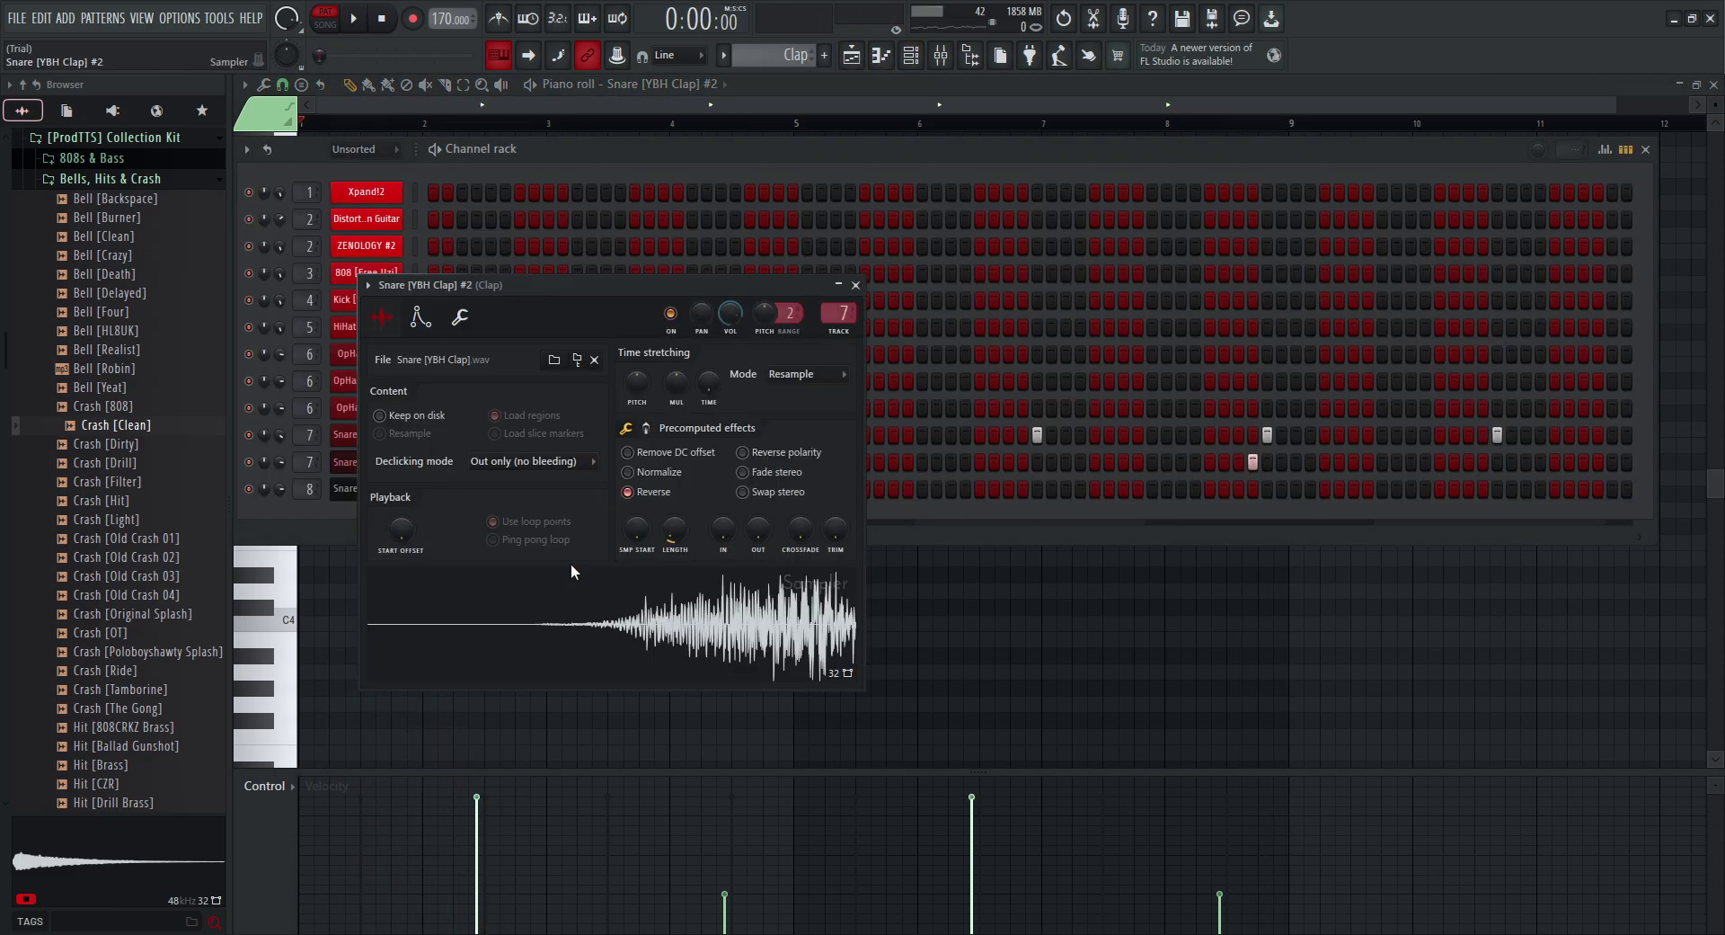
Step: Check the Snare [YBH Clap] sampler settings and audition the Snare pattern with its Snare [Side 04] notes
{"action": "left_click", "coordinate": [855, 285]}
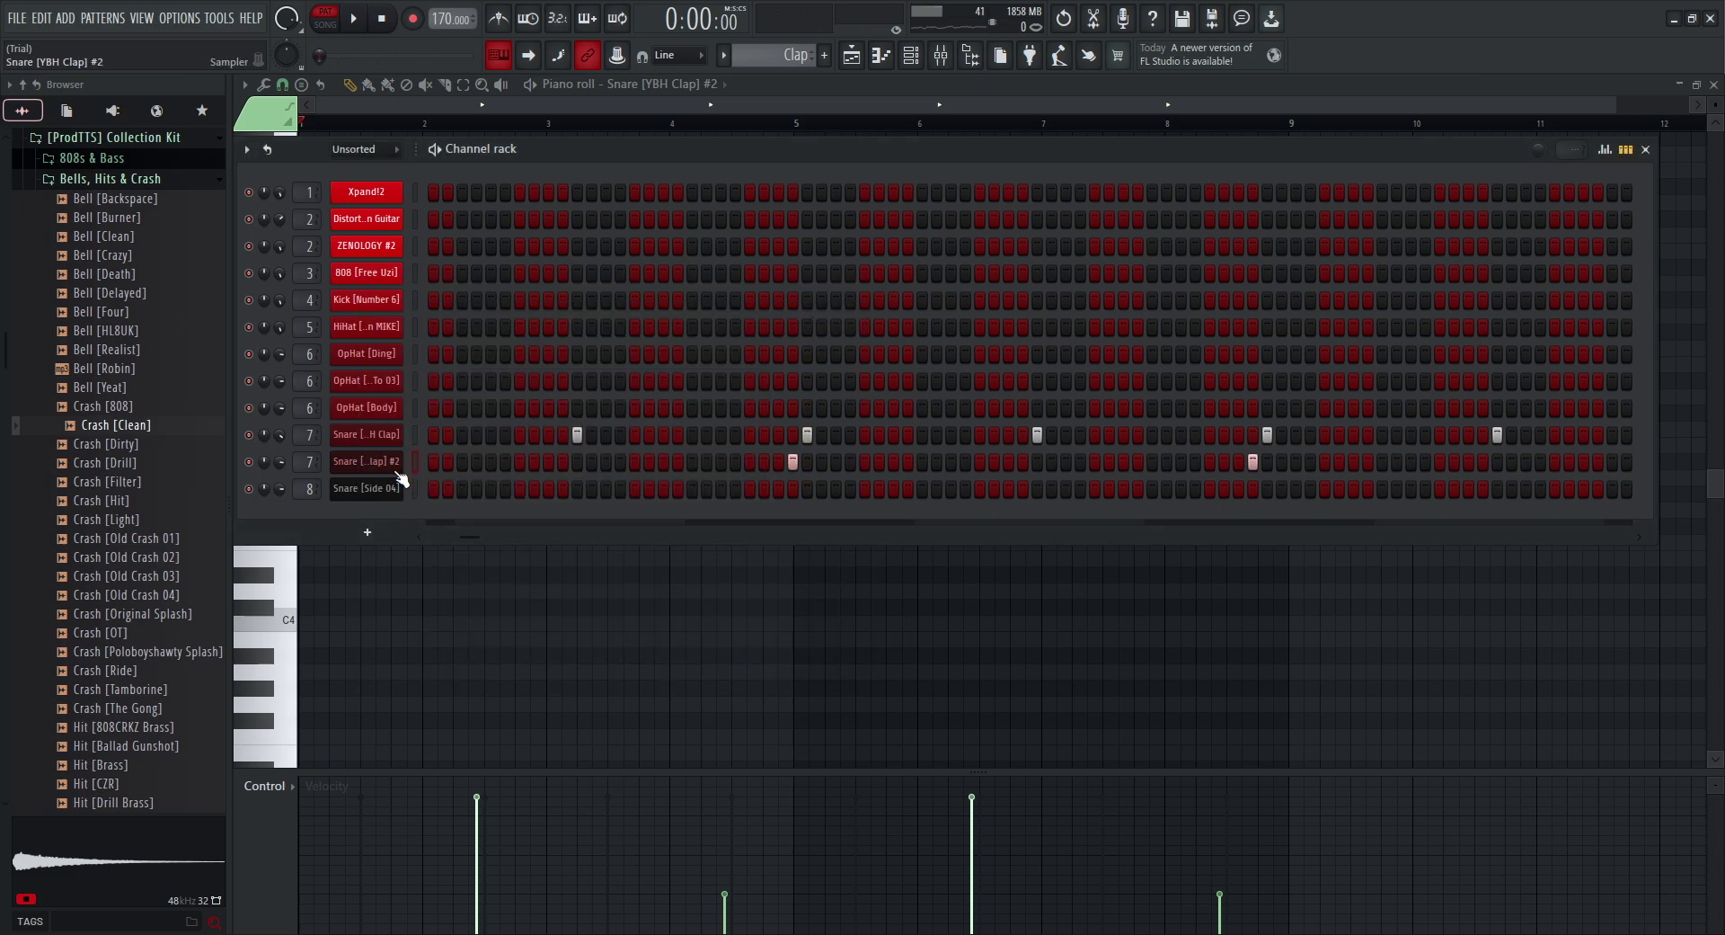
{"action": "left_click", "coordinate": [389, 435]}
{"action": "left_click", "coordinate": [832, 262]}
{"action": "key", "text": "F6"}
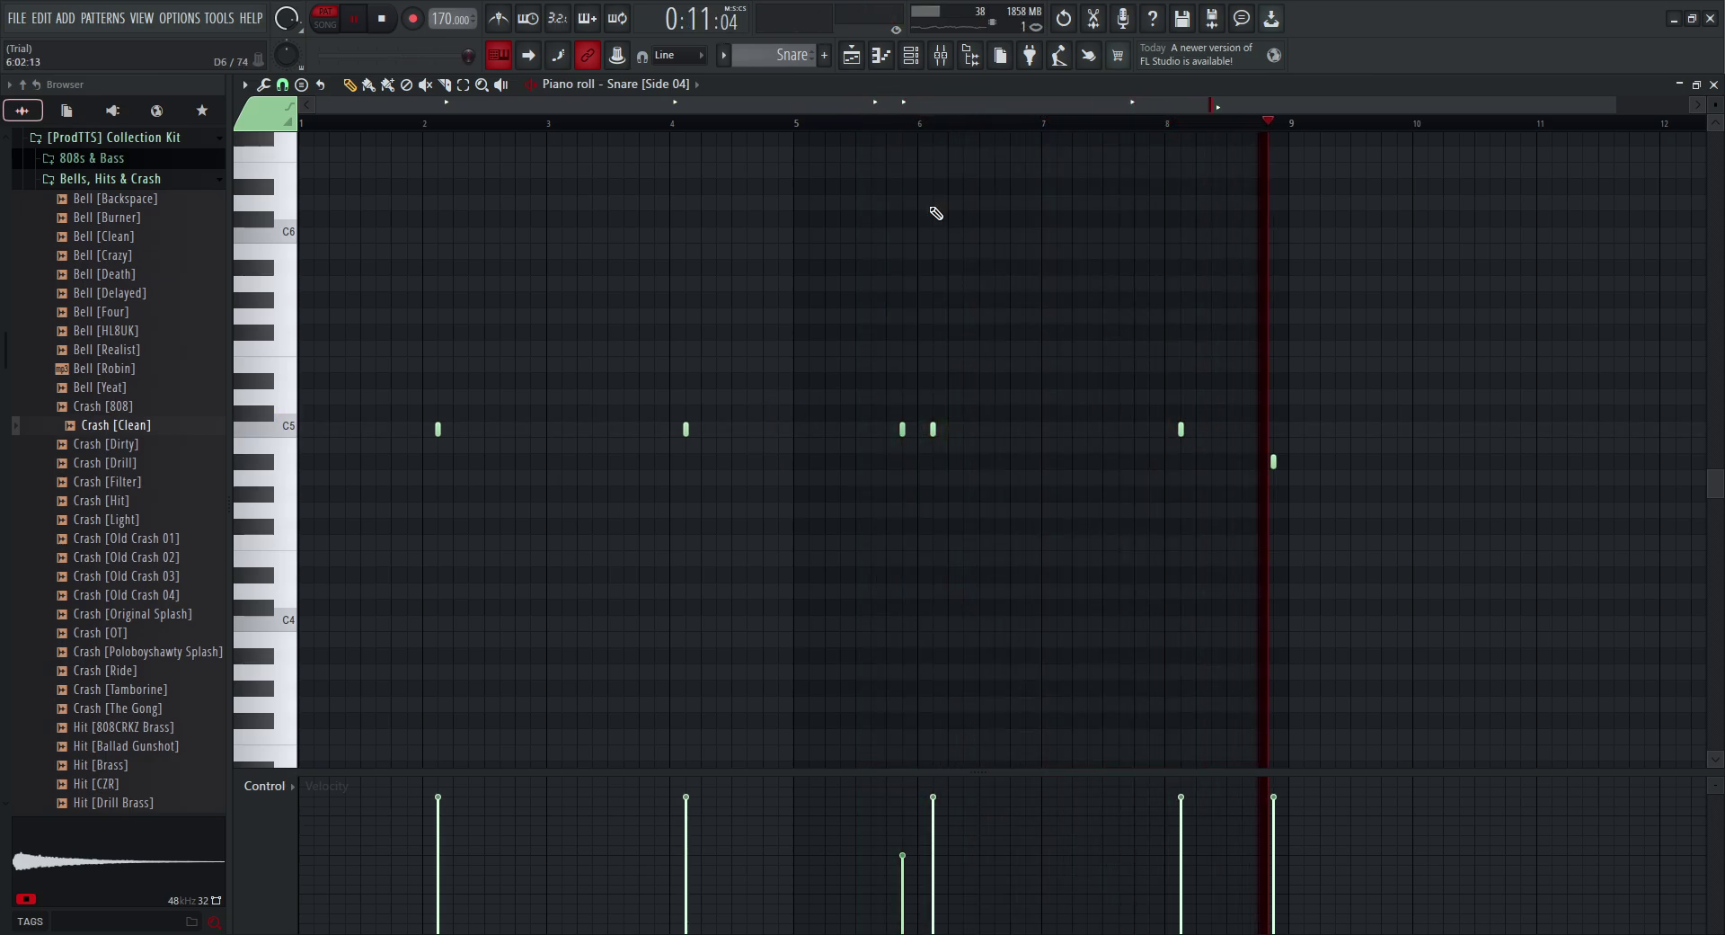
{"action": "key", "text": "space"}
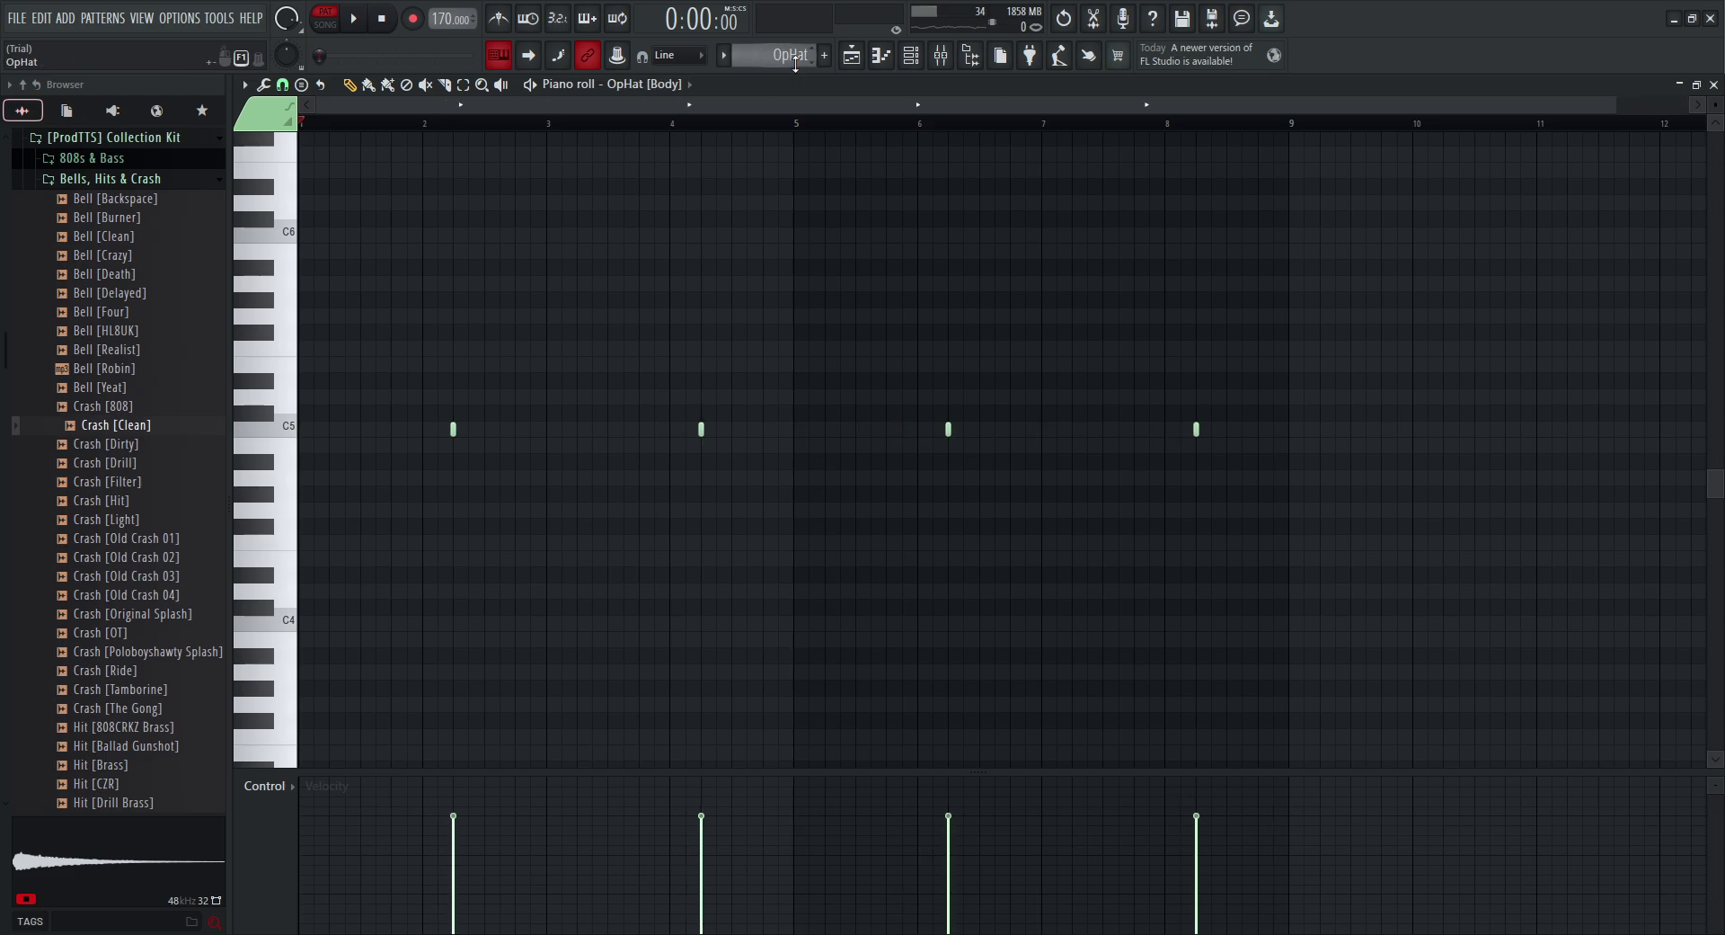
Step: Show the playlist's audio clips and inspect the sample settings of Crash [Clean] and Black Ops Zombies
{"action": "scroll", "coordinate": [795, 56], "scroll_direction": "down", "scroll_amount": 2}
{"action": "left_click", "coordinate": [858, 56]}
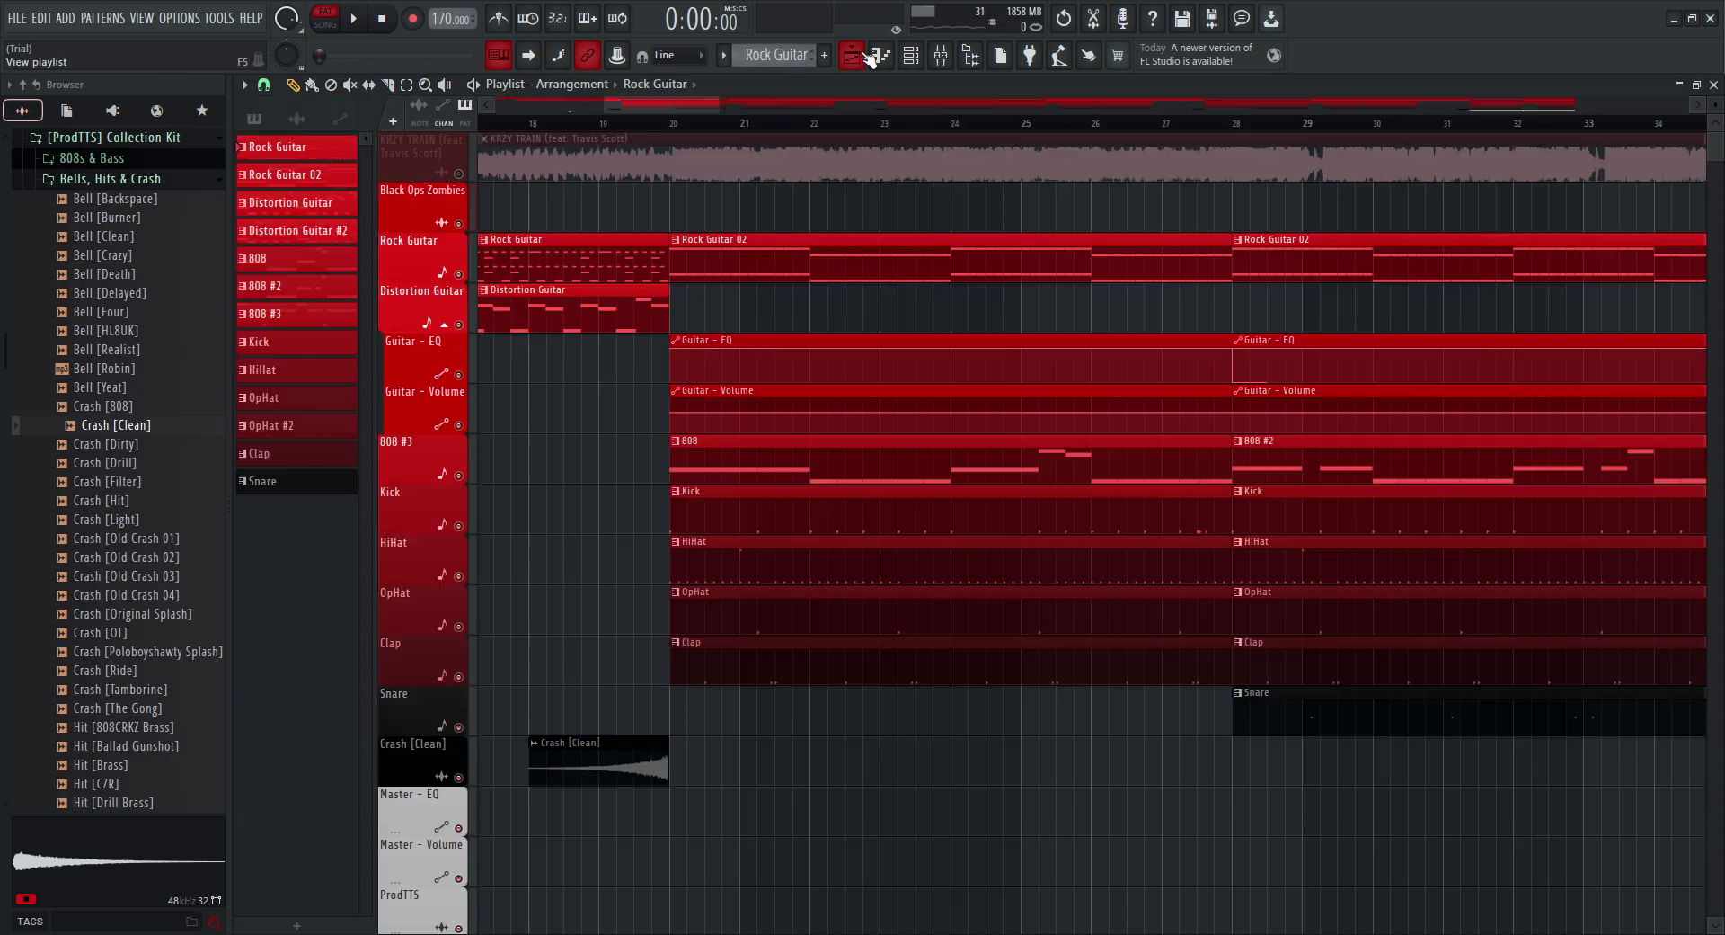
{"action": "scroll", "coordinate": [643, 118], "scroll_direction": "left", "scroll_amount": 6}
{"action": "left_click", "coordinate": [296, 117]}
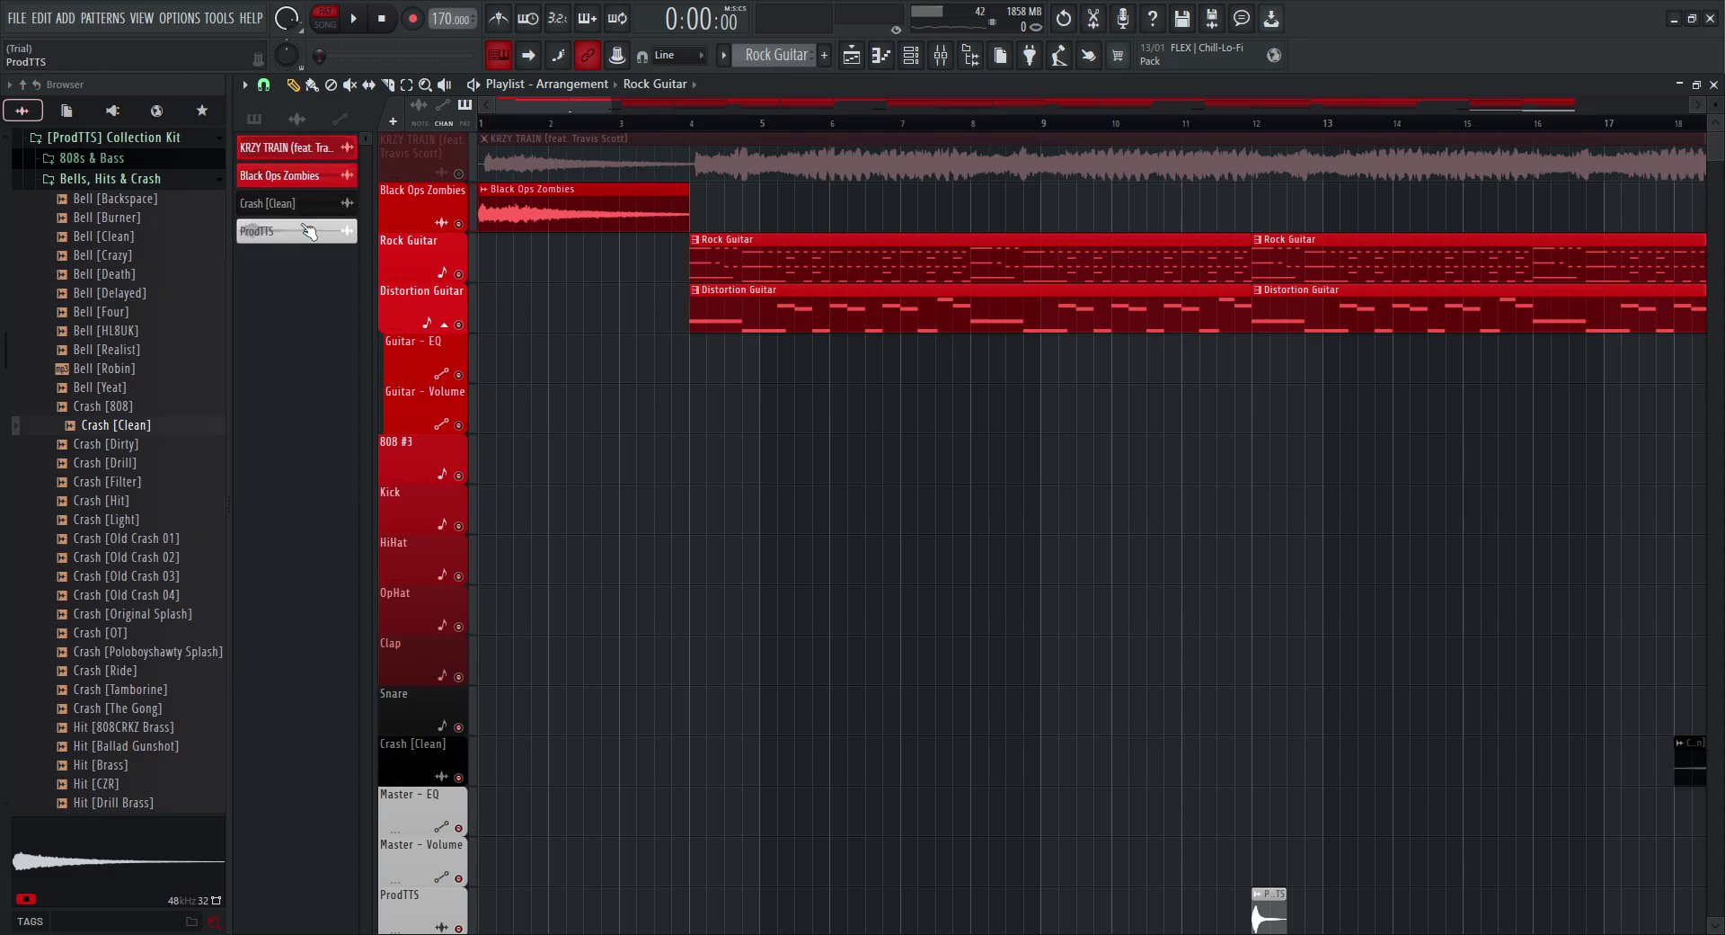
{"action": "double_click", "coordinate": [281, 205]}
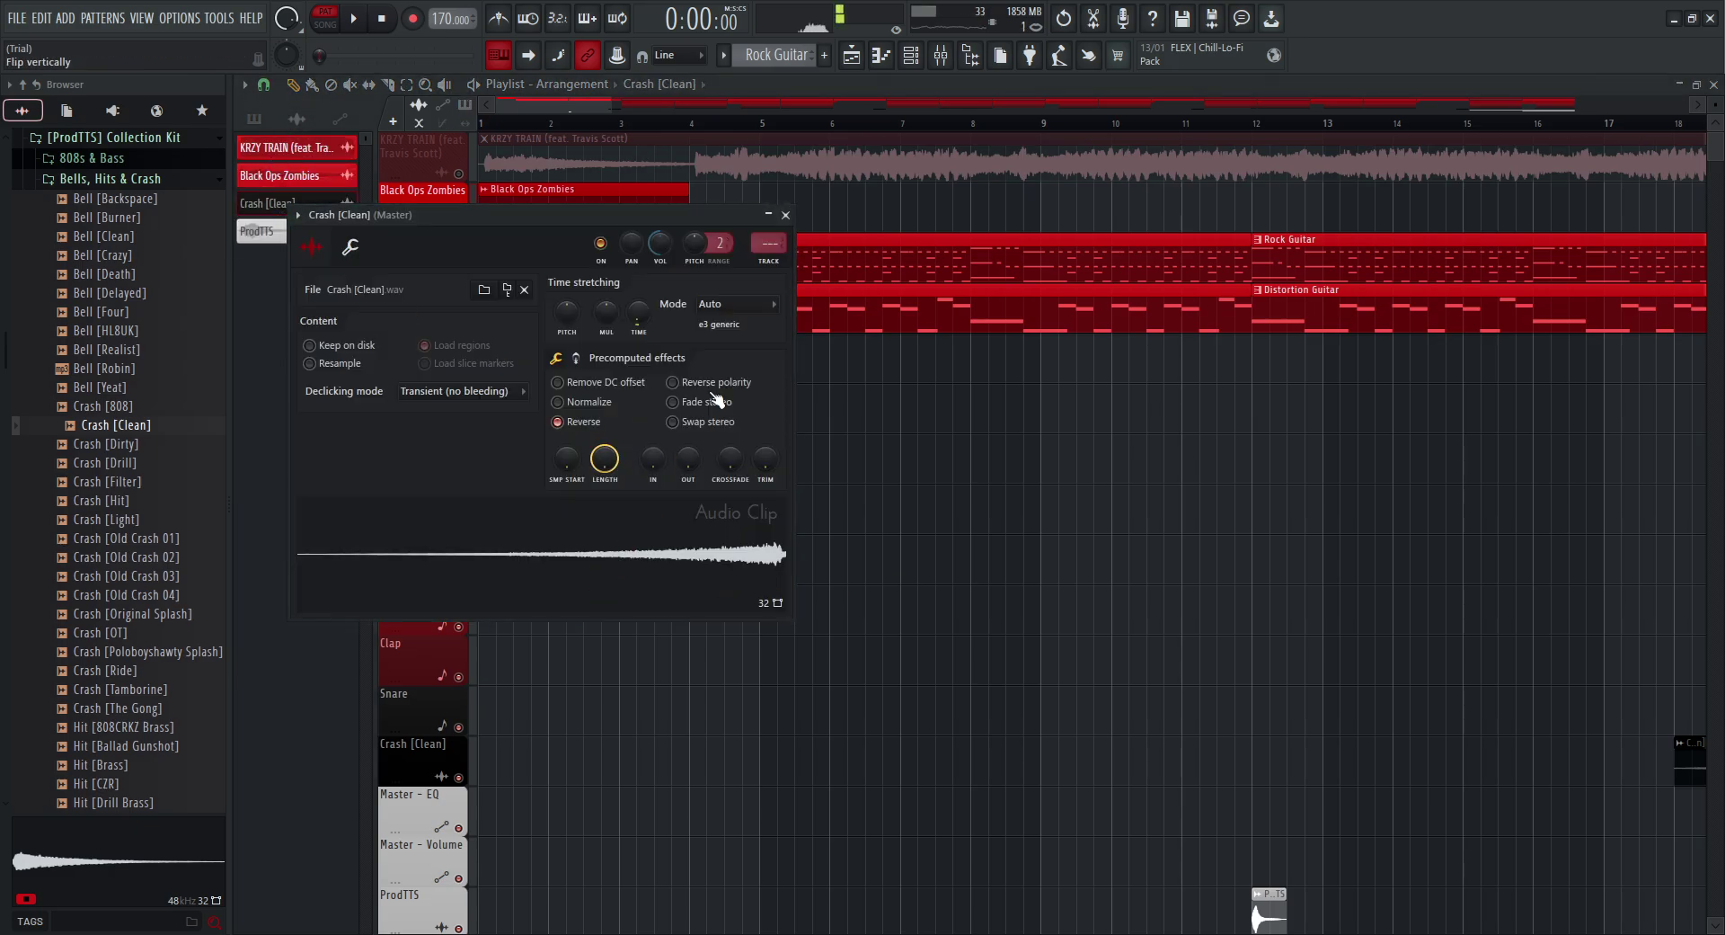
{"action": "left_click", "coordinate": [787, 217]}
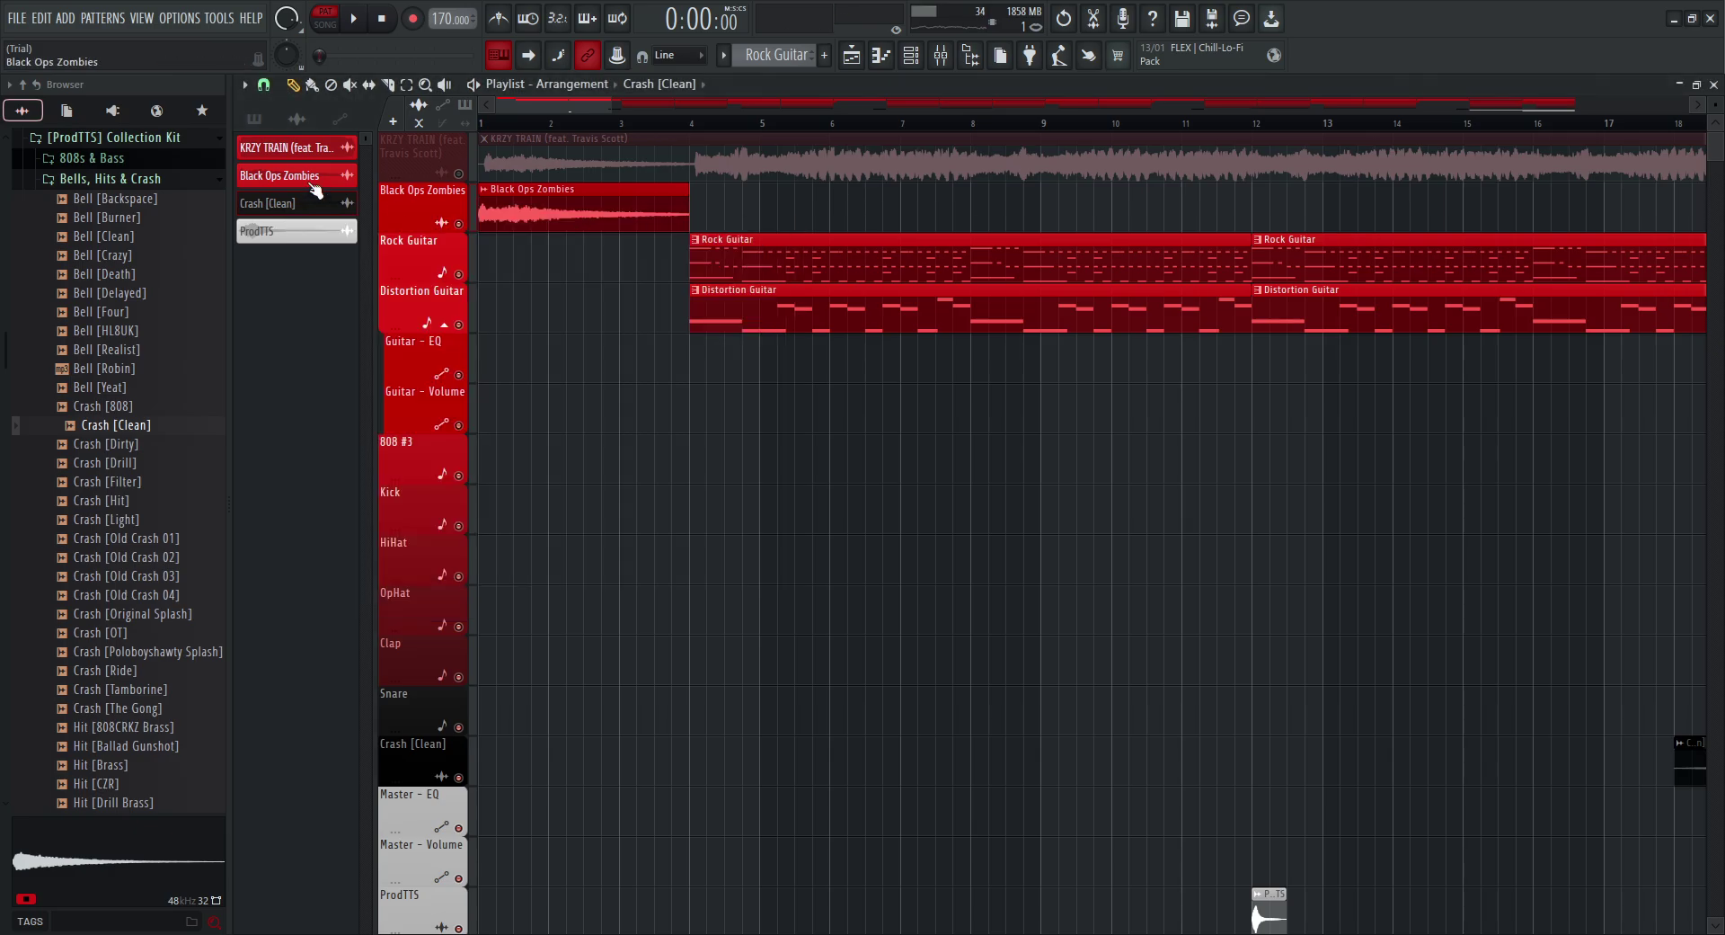
{"action": "double_click", "coordinate": [302, 176]}
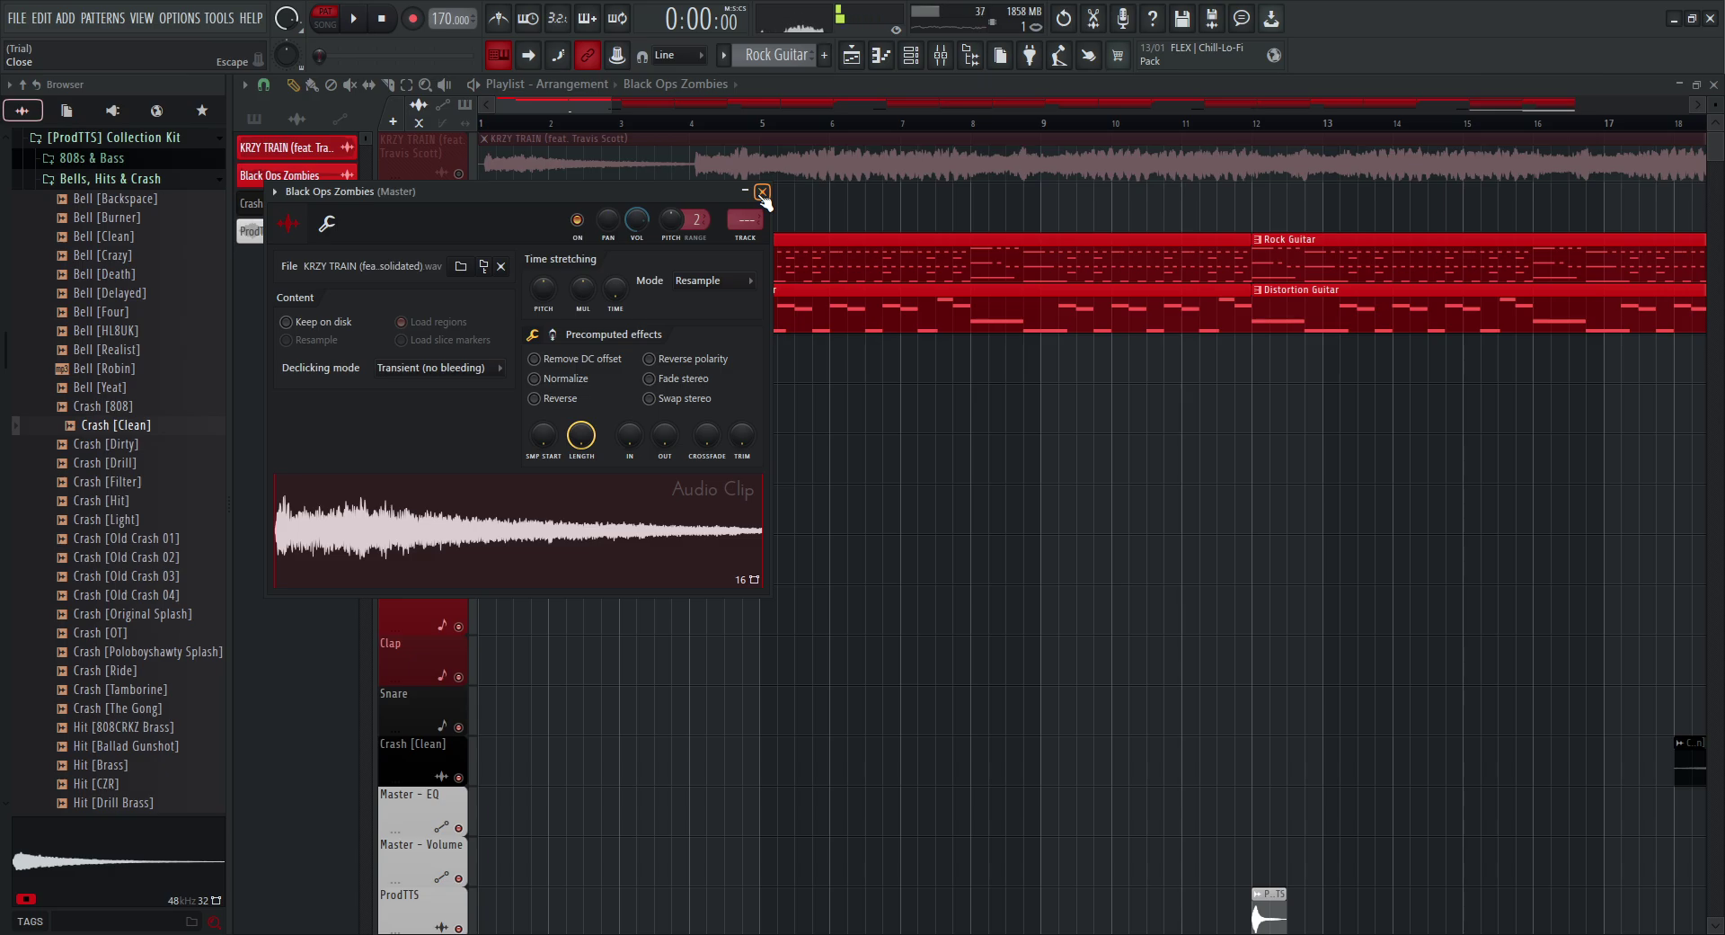
{"action": "left_click", "coordinate": [762, 192]}
Step: Inspect the Fruity parametric EQ 2 and Fruity Flanger settings on the Distortion Guitar mixer track
{"action": "left_click", "coordinate": [950, 58]}
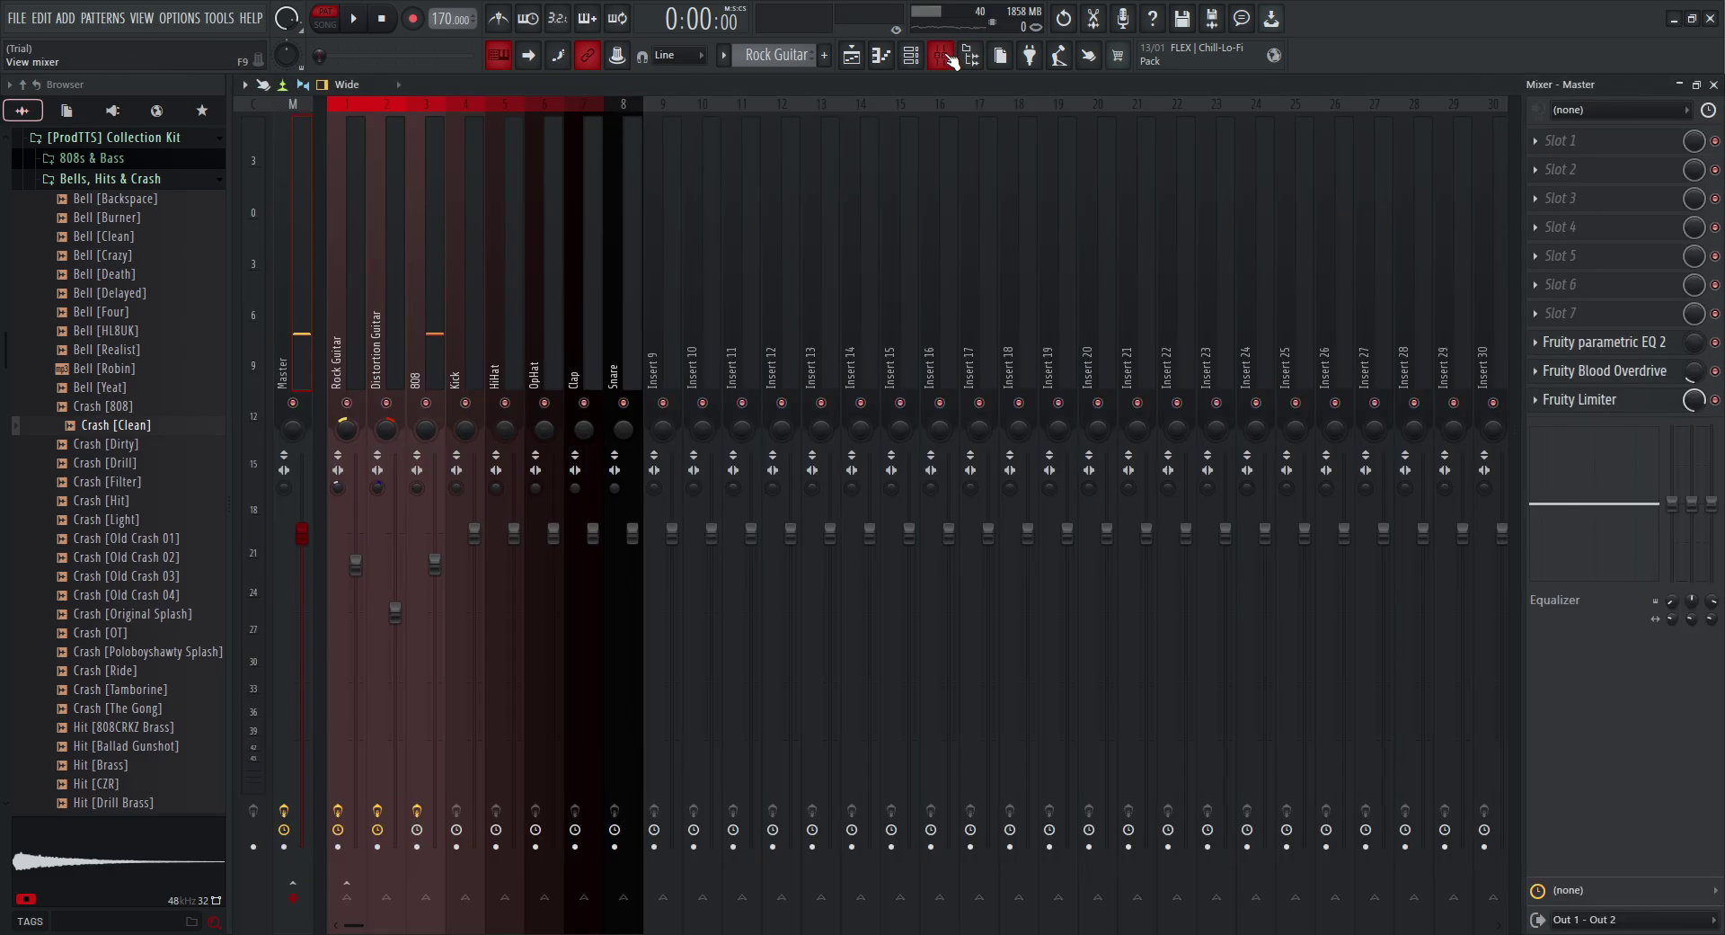
{"action": "left_click", "coordinate": [390, 357]}
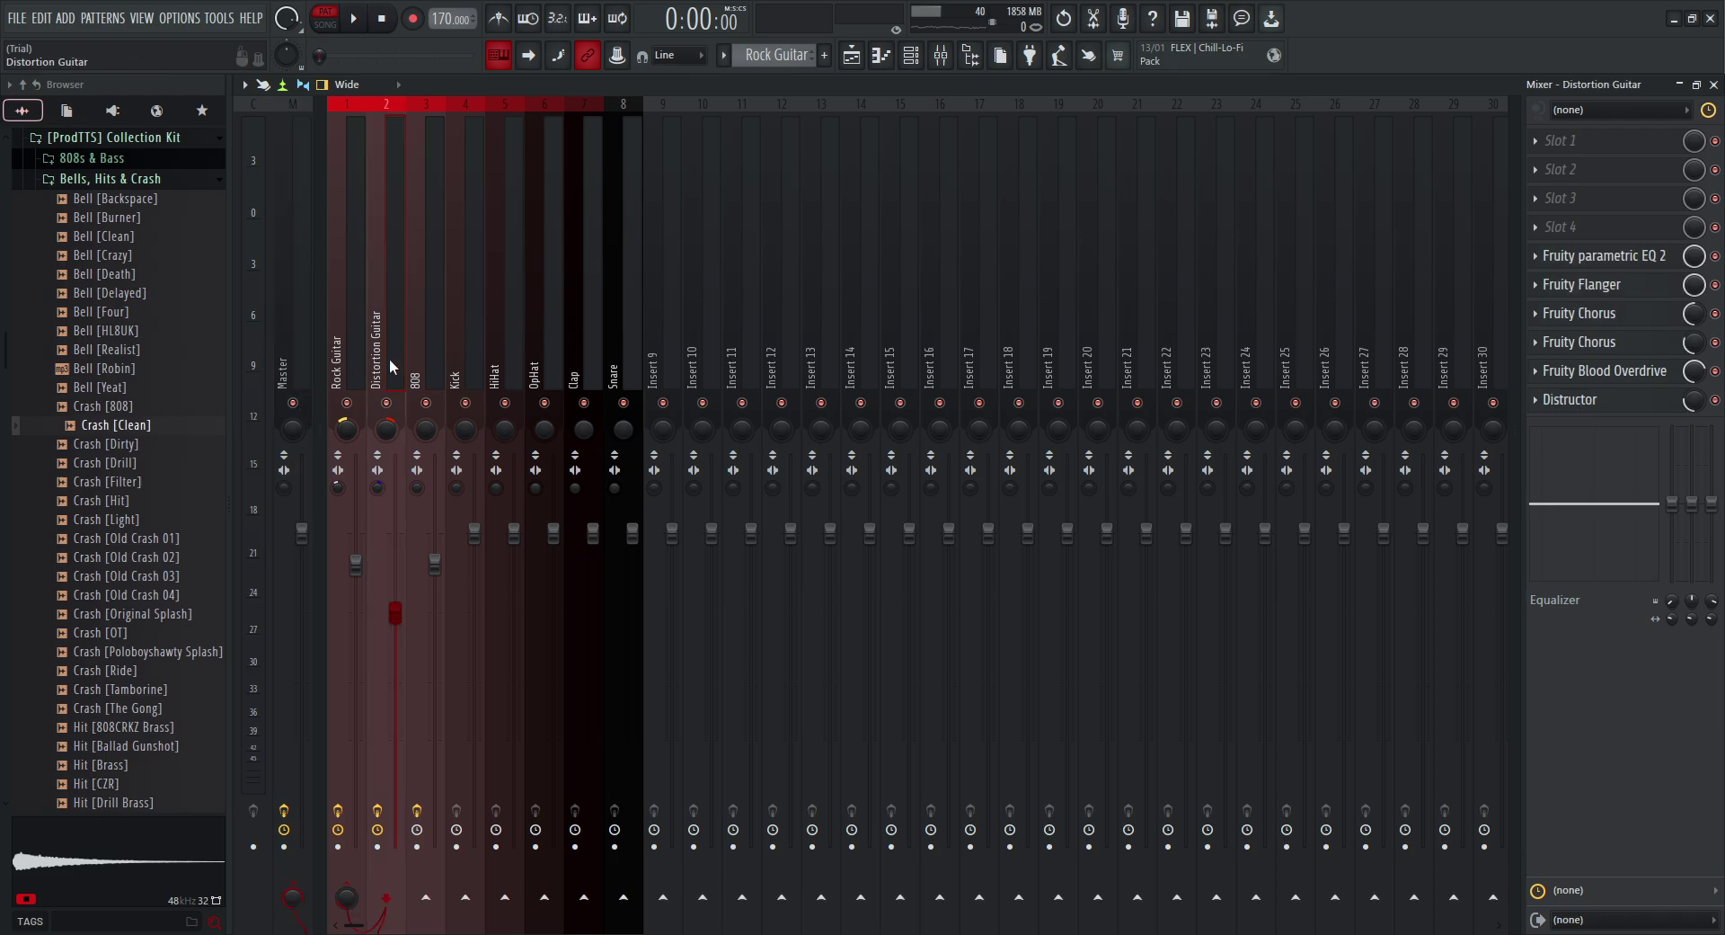
{"action": "left_click", "coordinate": [1613, 257]}
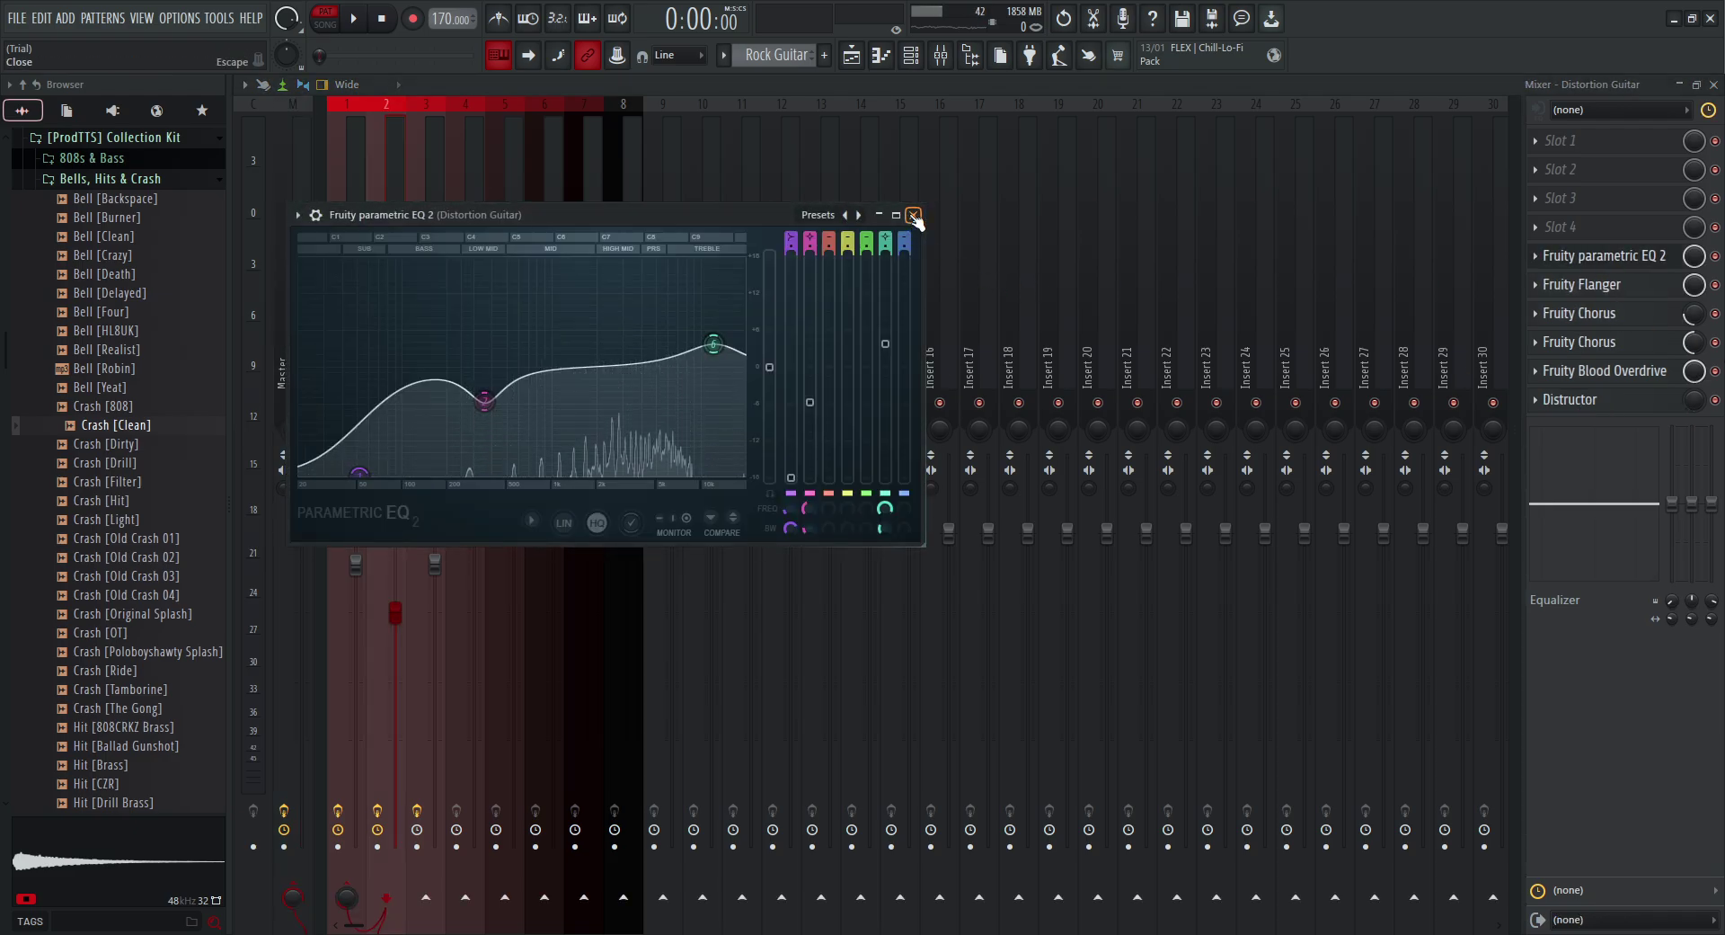
{"action": "left_click", "coordinate": [918, 208]}
{"action": "left_click", "coordinate": [1555, 291]}
{"action": "left_click", "coordinate": [775, 272]}
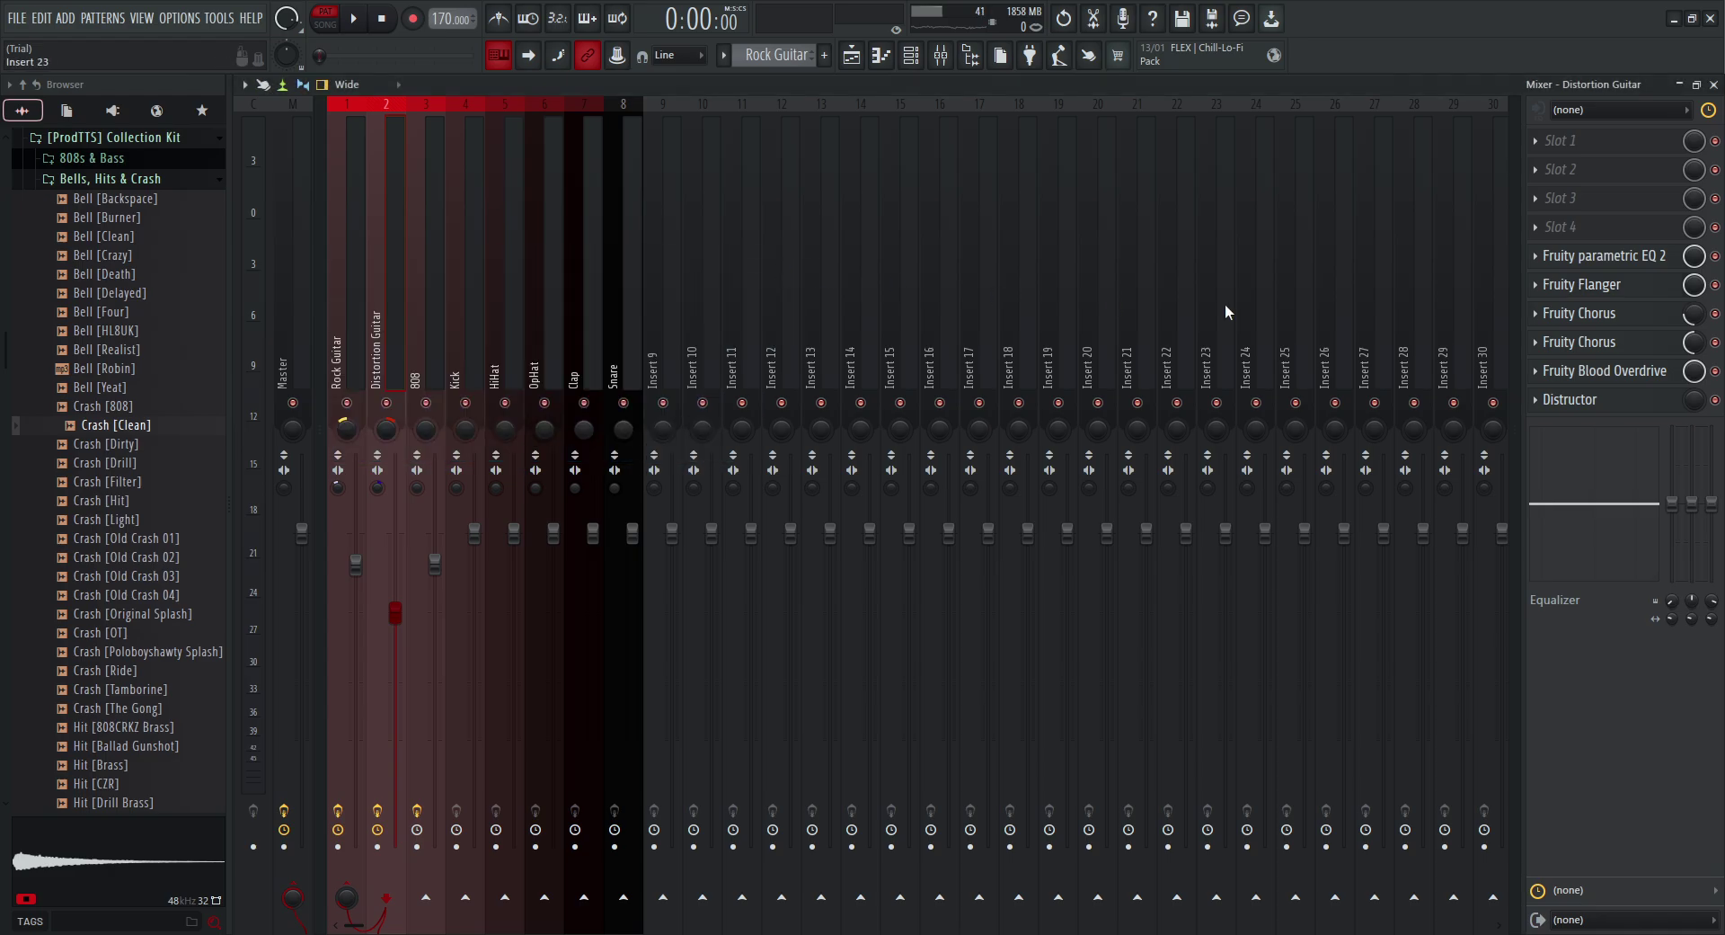
Step: Inspect the settings of both Fruity Chorus effects on the Distortion Guitar track
{"action": "left_click", "coordinate": [1589, 315]}
{"action": "left_click", "coordinate": [803, 285]}
{"action": "left_click", "coordinate": [1613, 349]}
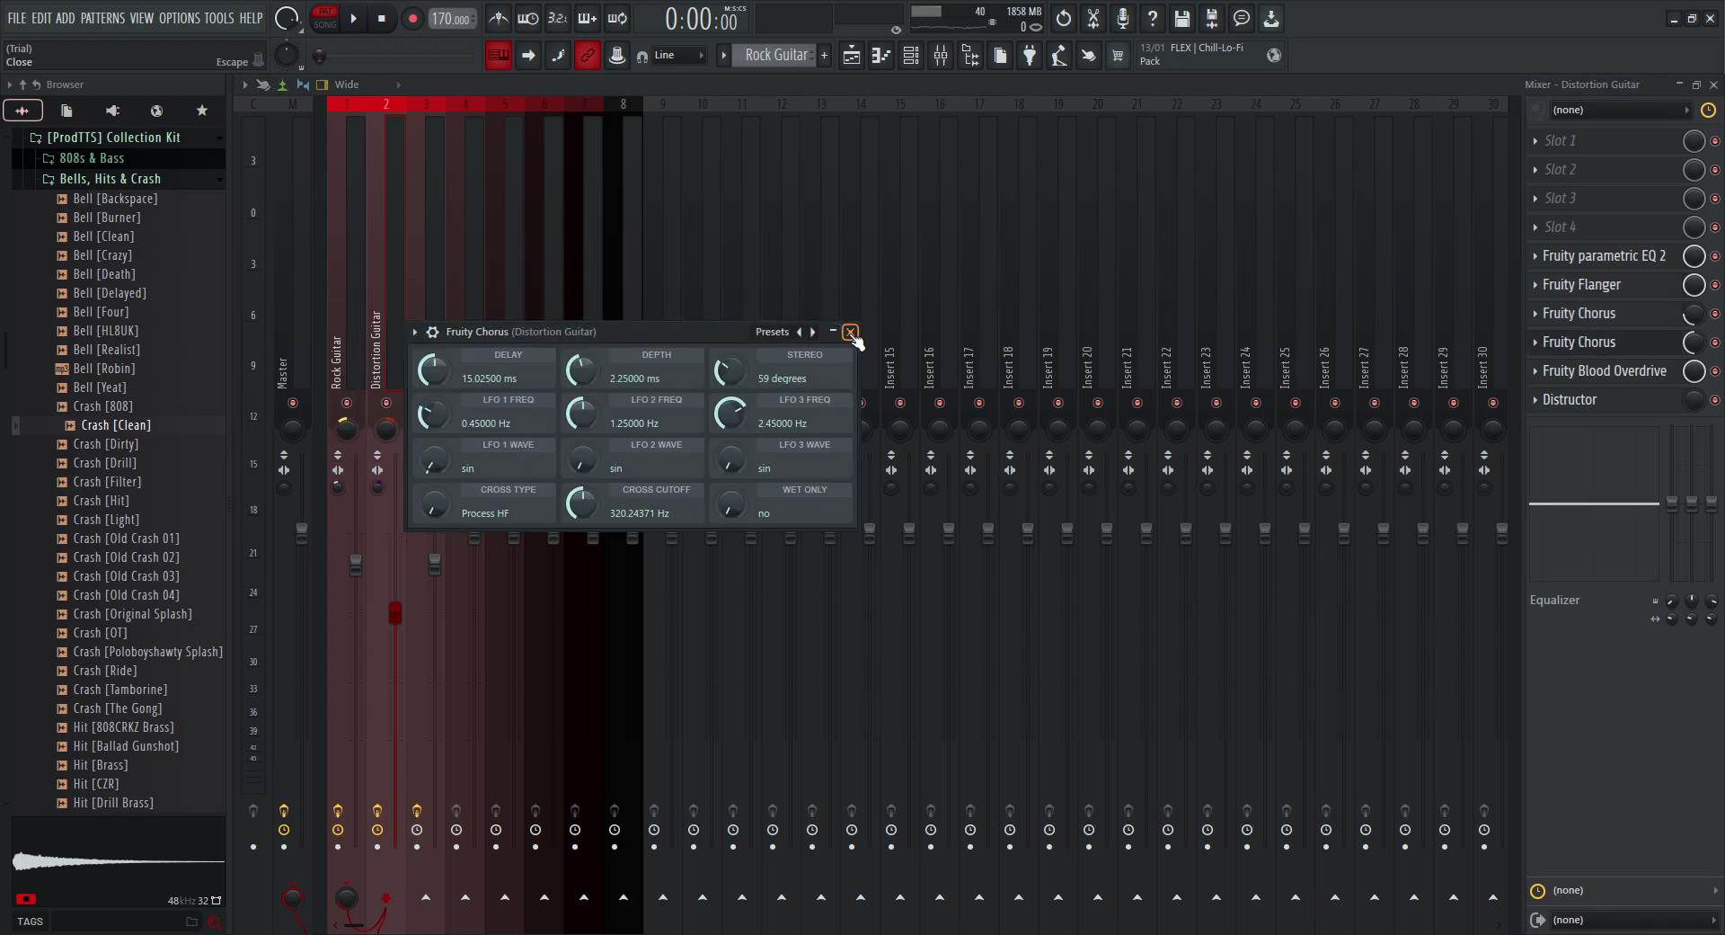
{"action": "left_click", "coordinate": [850, 333]}
Step: Inspect the Distortion Guitar track's Fruity Blood Overdrive and Distructor settings, and return to the playlist
{"action": "left_click", "coordinate": [1575, 372]}
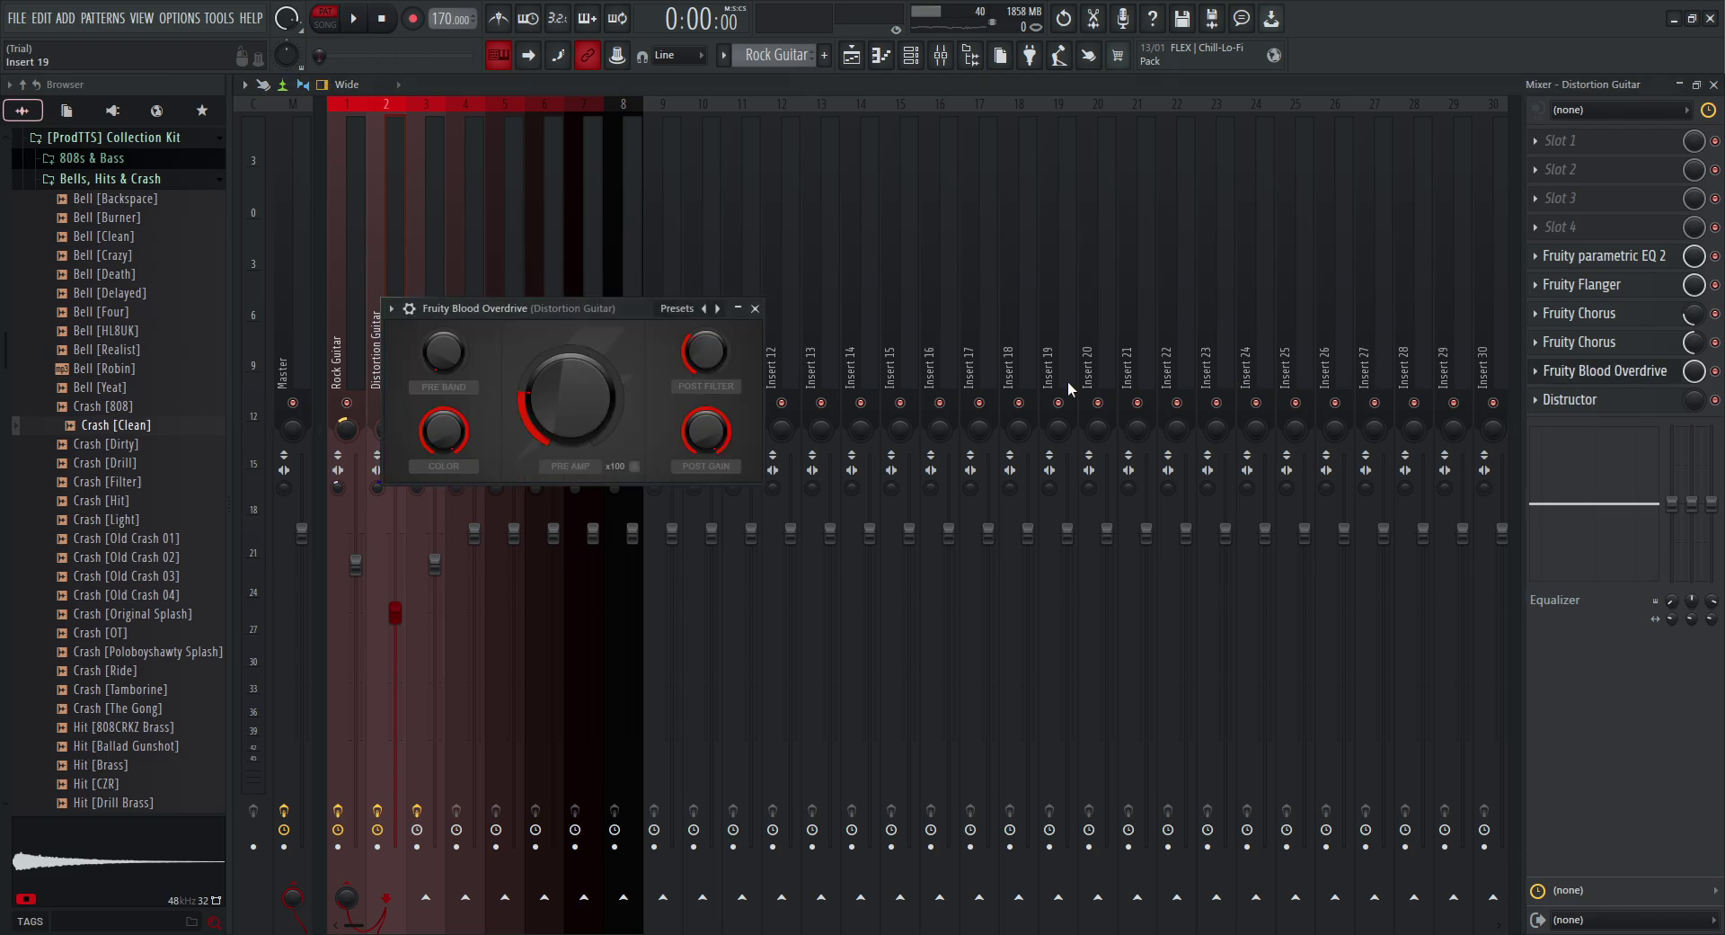
{"action": "left_click", "coordinate": [755, 308]}
{"action": "left_click", "coordinate": [1622, 401]}
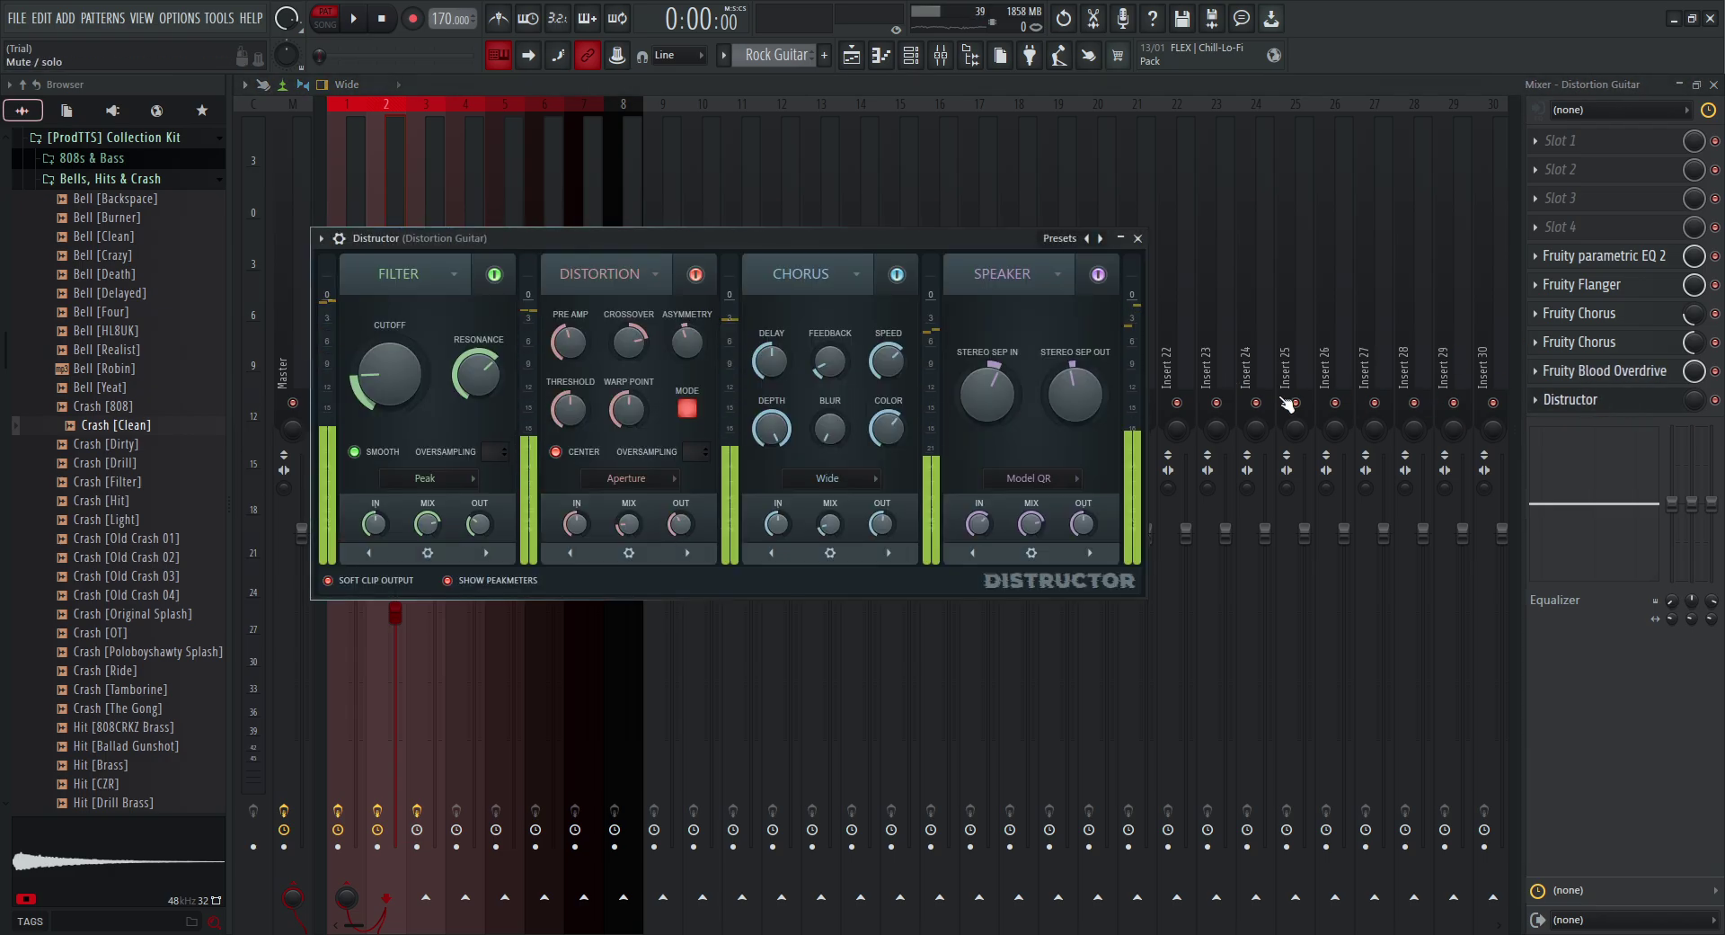
{"action": "left_click", "coordinate": [1143, 243]}
{"action": "left_click", "coordinate": [1713, 82]}
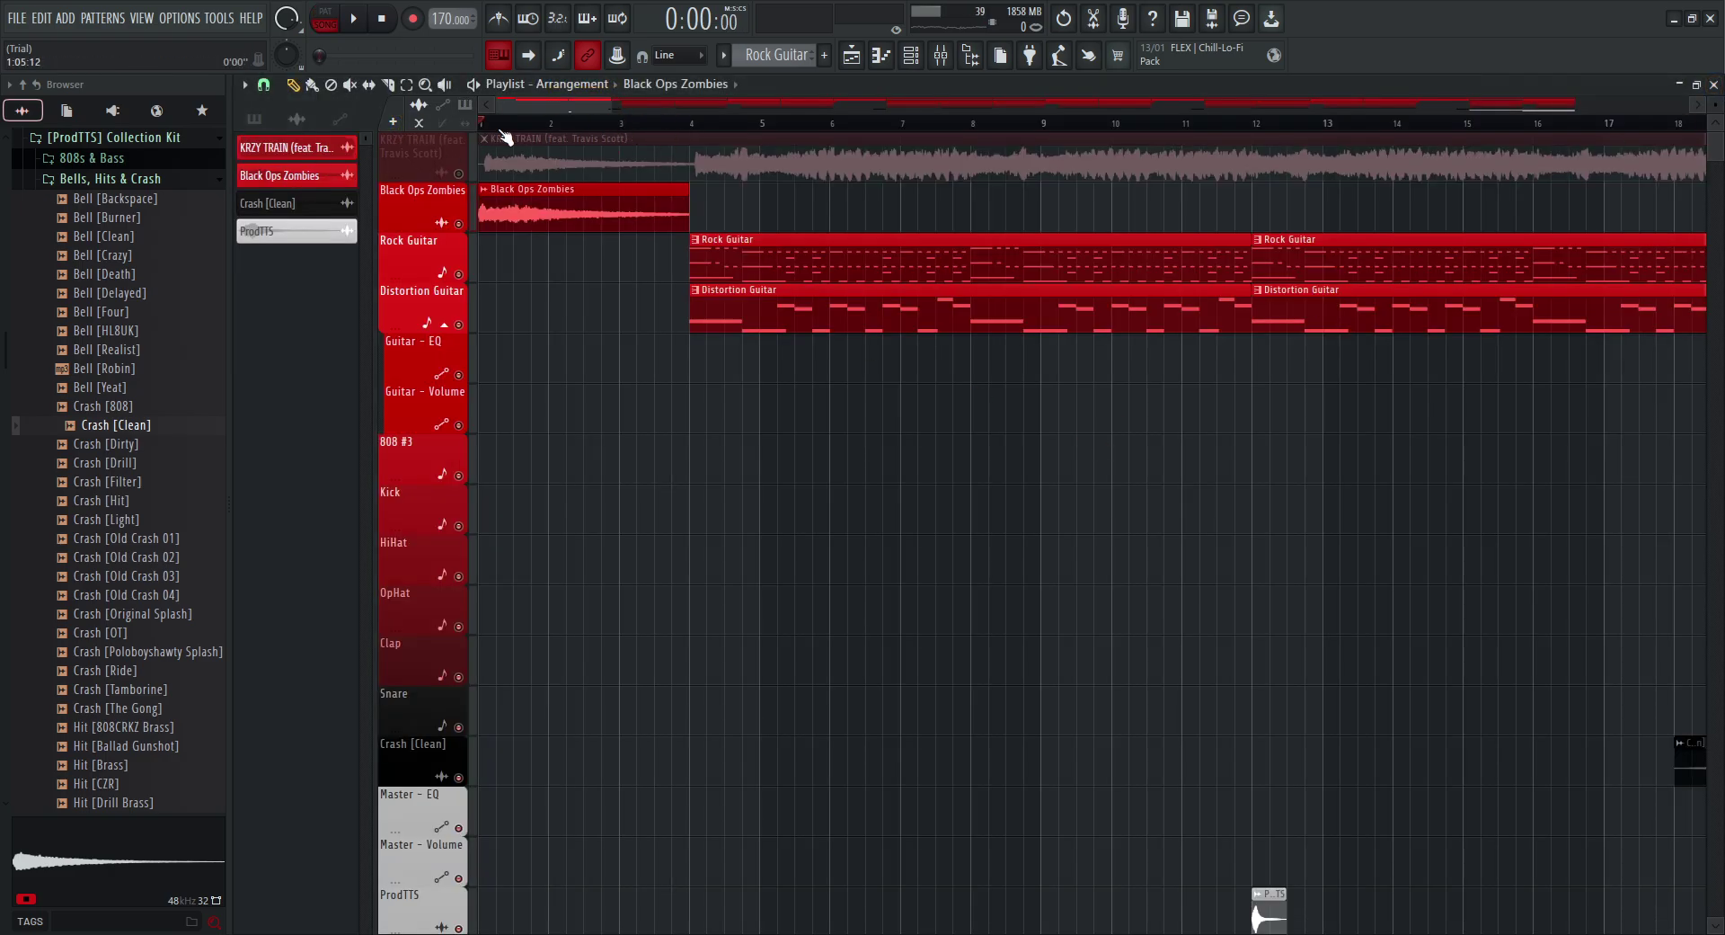
Step: Route the ProdTTS channel to mixer track 9 and load Fruity Delay 3 in its first effect slot
{"action": "scroll", "coordinate": [532, 126], "scroll_direction": "down", "scroll_amount": 3}
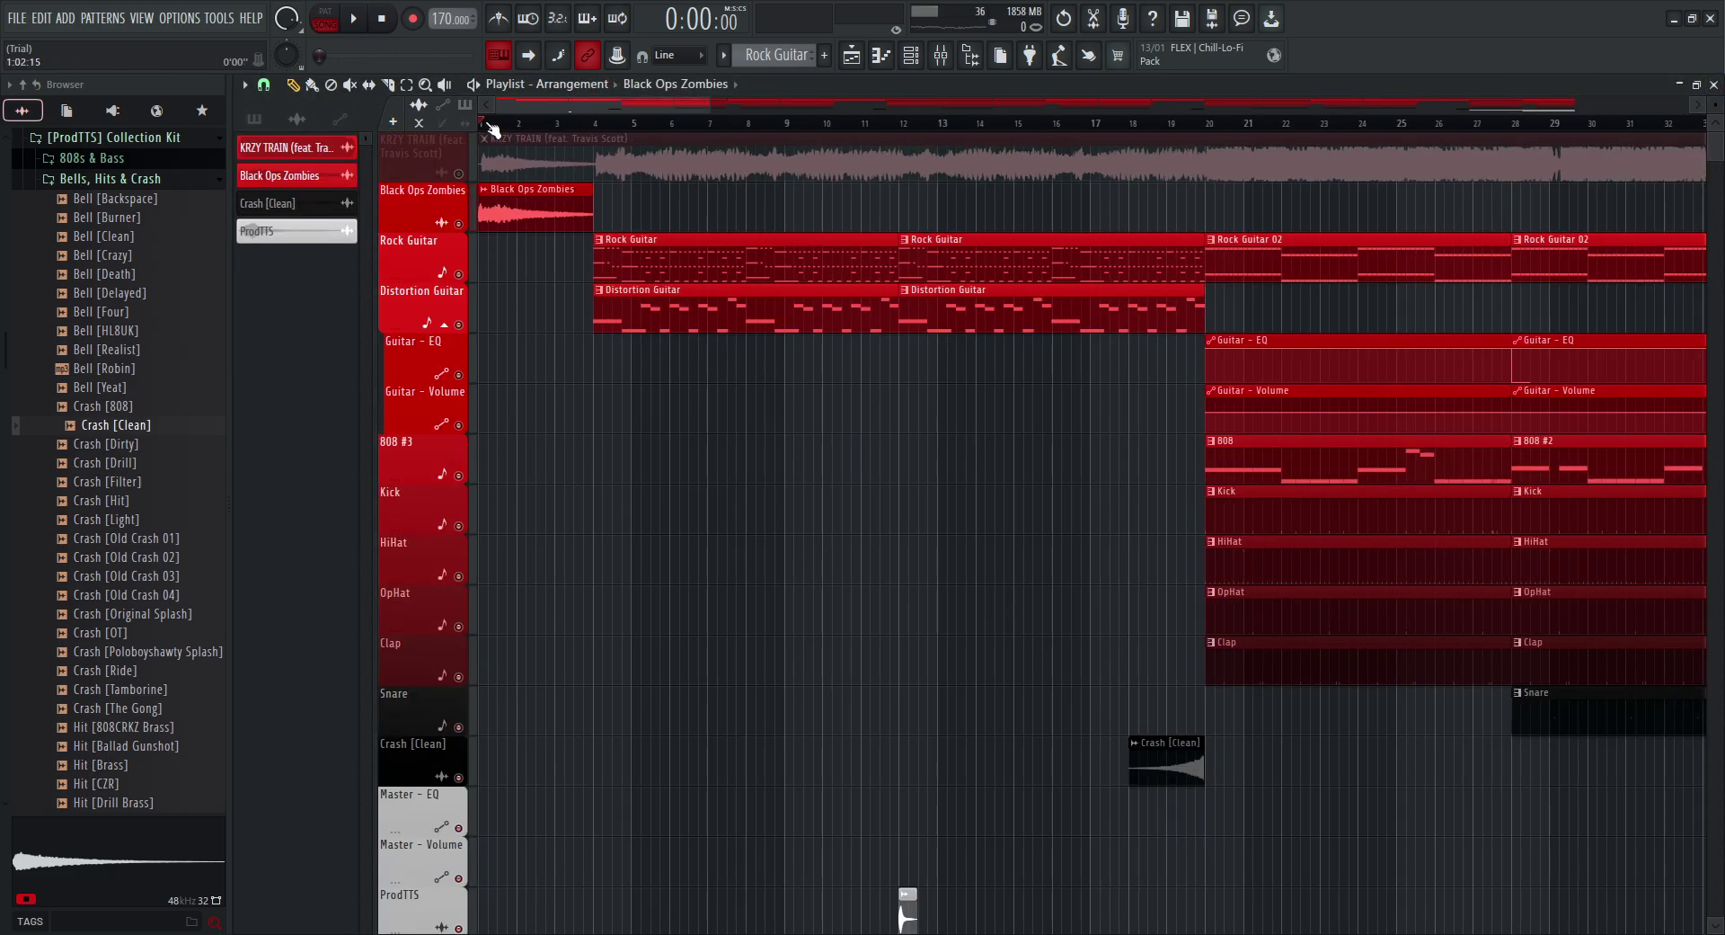
{"action": "left_click", "coordinate": [938, 55]}
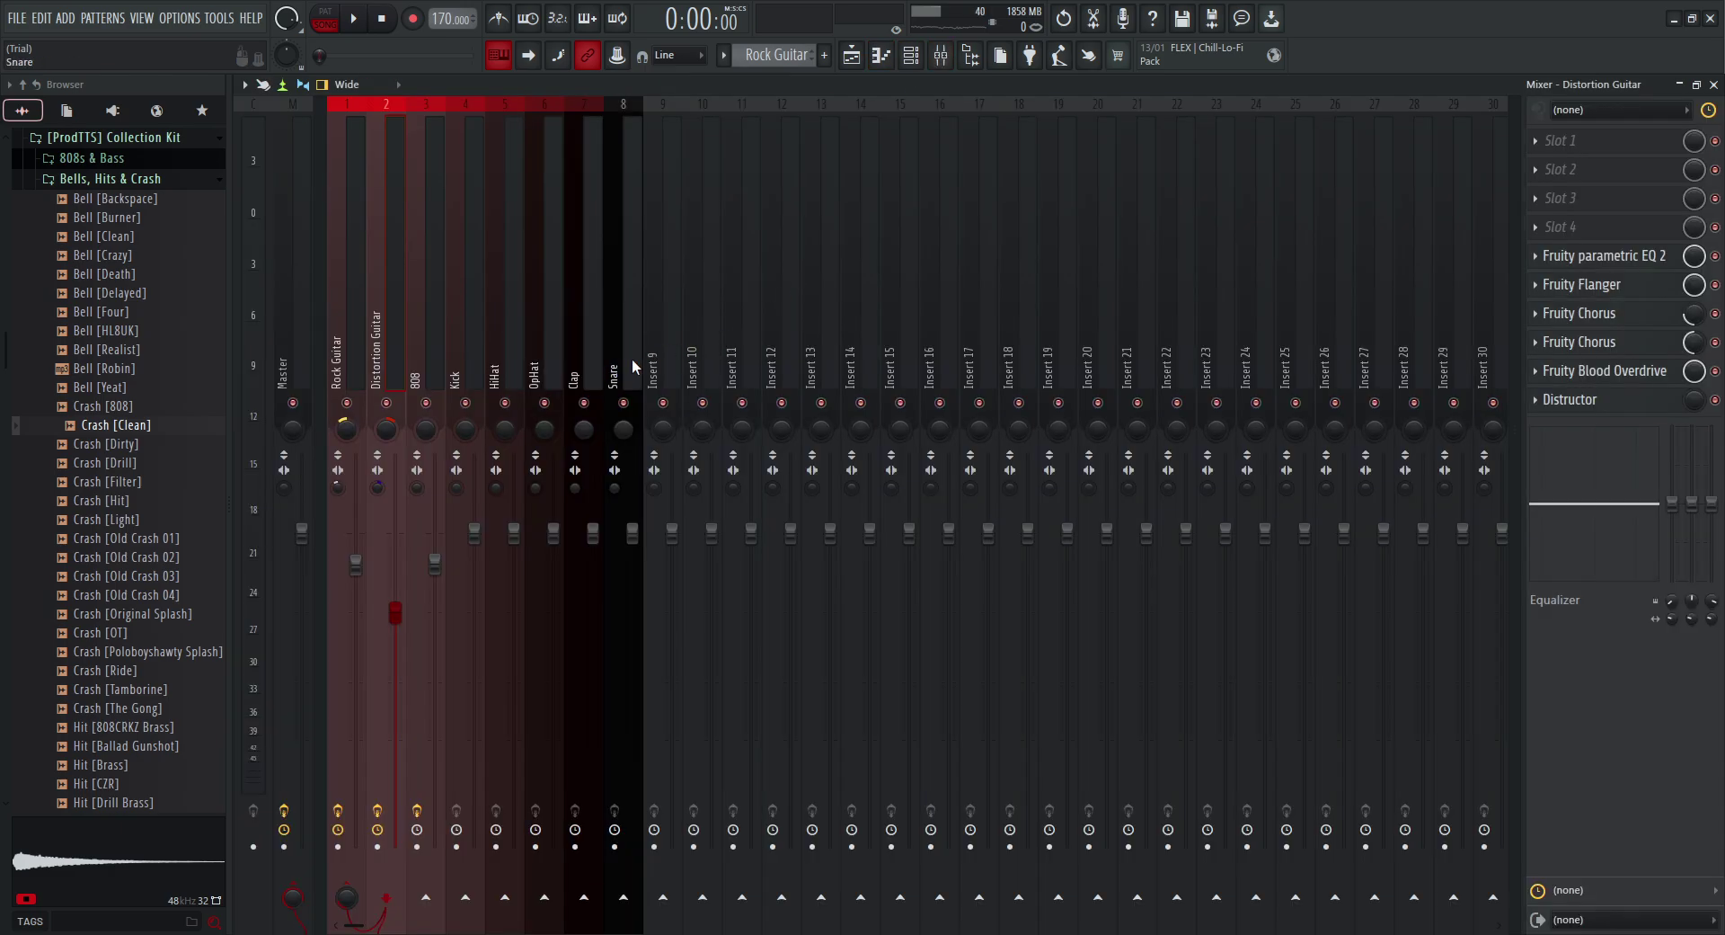
{"action": "left_click", "coordinate": [910, 57]}
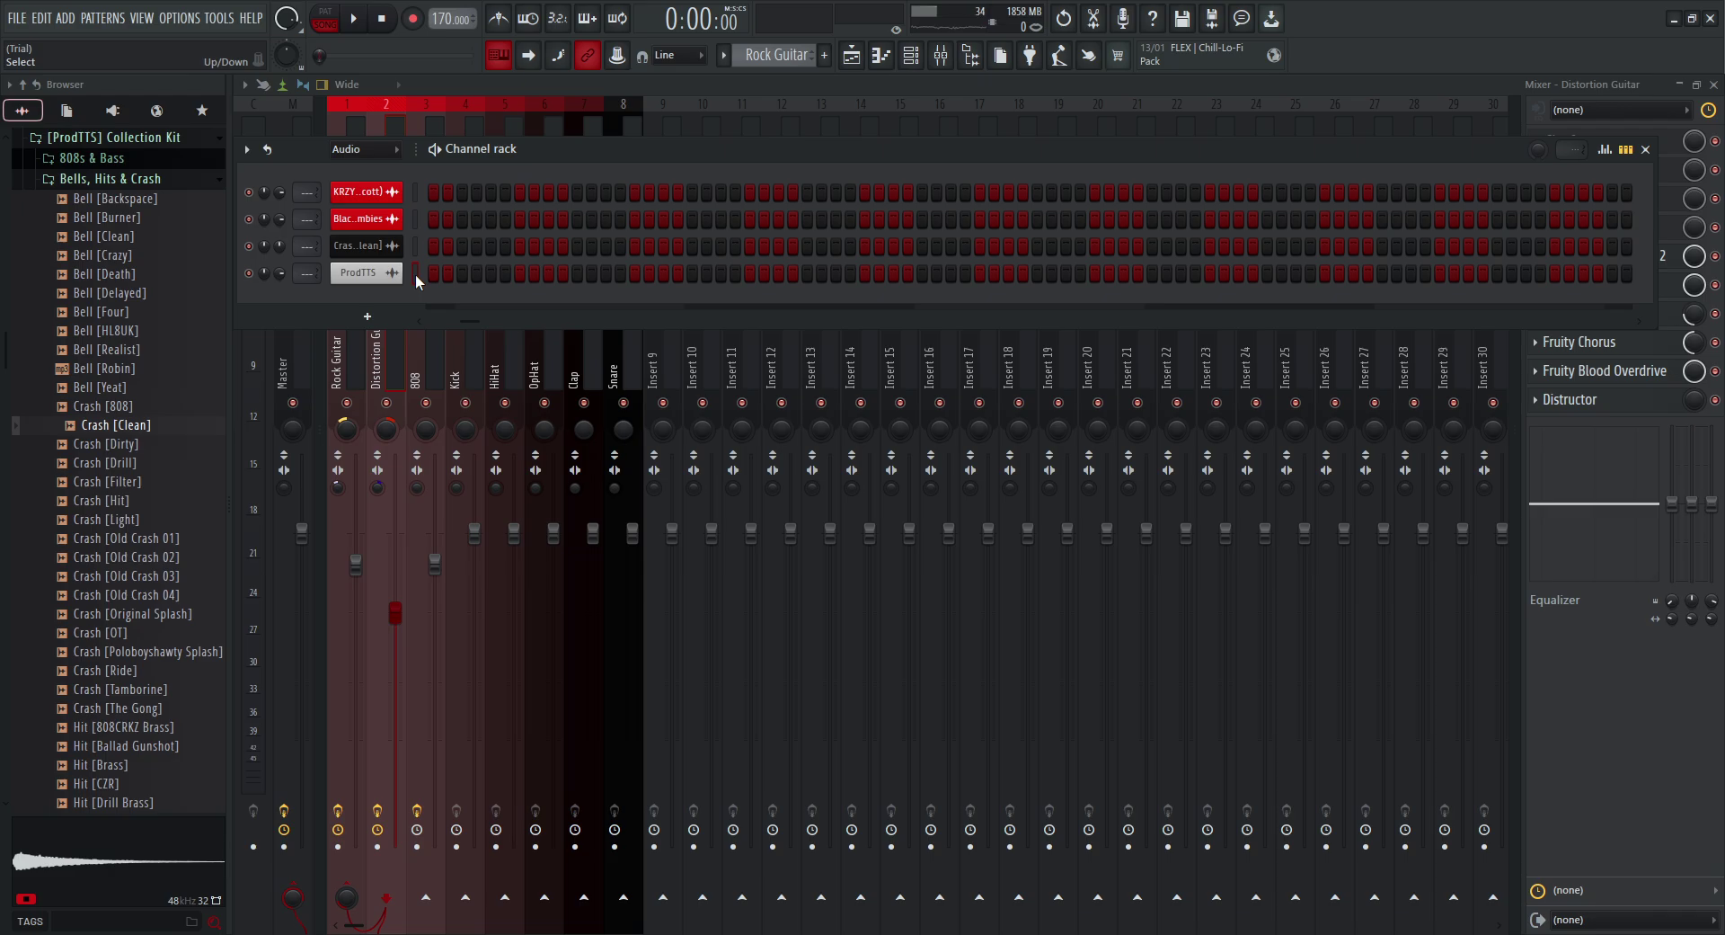
{"action": "key", "text": "ctrl+l"}
{"action": "left_click", "coordinate": [1329, 223]}
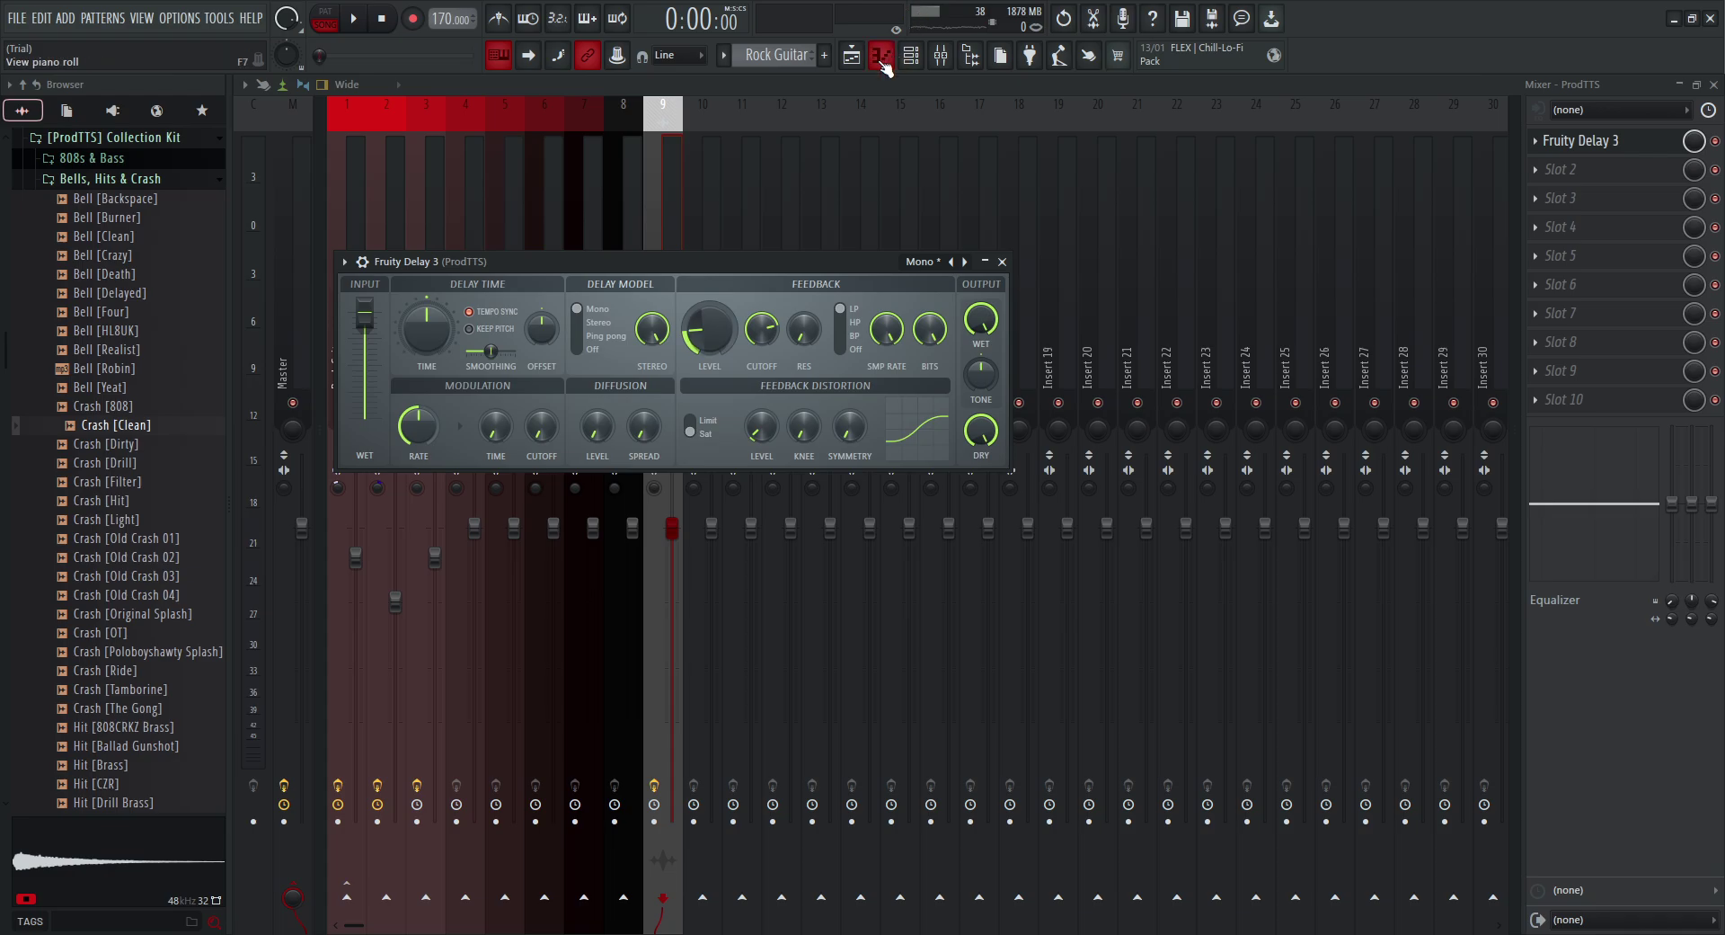
Step: Examine the whole playlist arrangement, from the intro clip to the Master - EQ and Master - Volume automation
{"action": "left_click", "coordinate": [851, 55]}
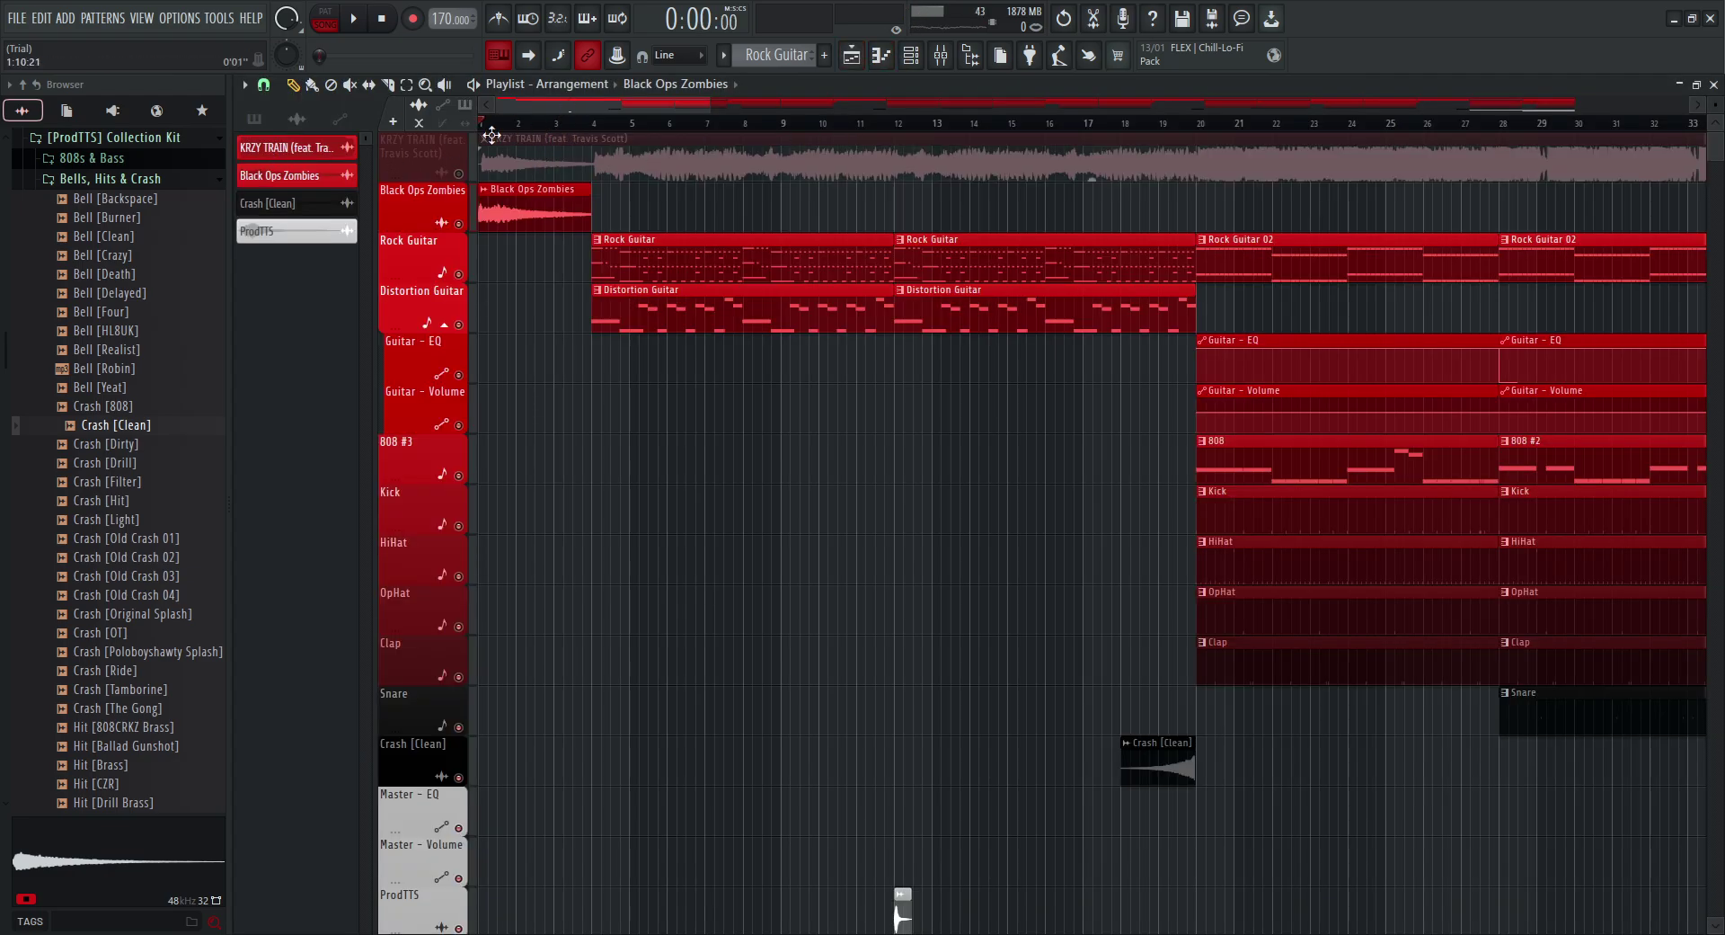
{"action": "scroll", "coordinate": [492, 135], "scroll_direction": "down", "scroll_amount": 8}
{"action": "scroll", "coordinate": [807, 537], "scroll_direction": "down", "scroll_amount": 5}
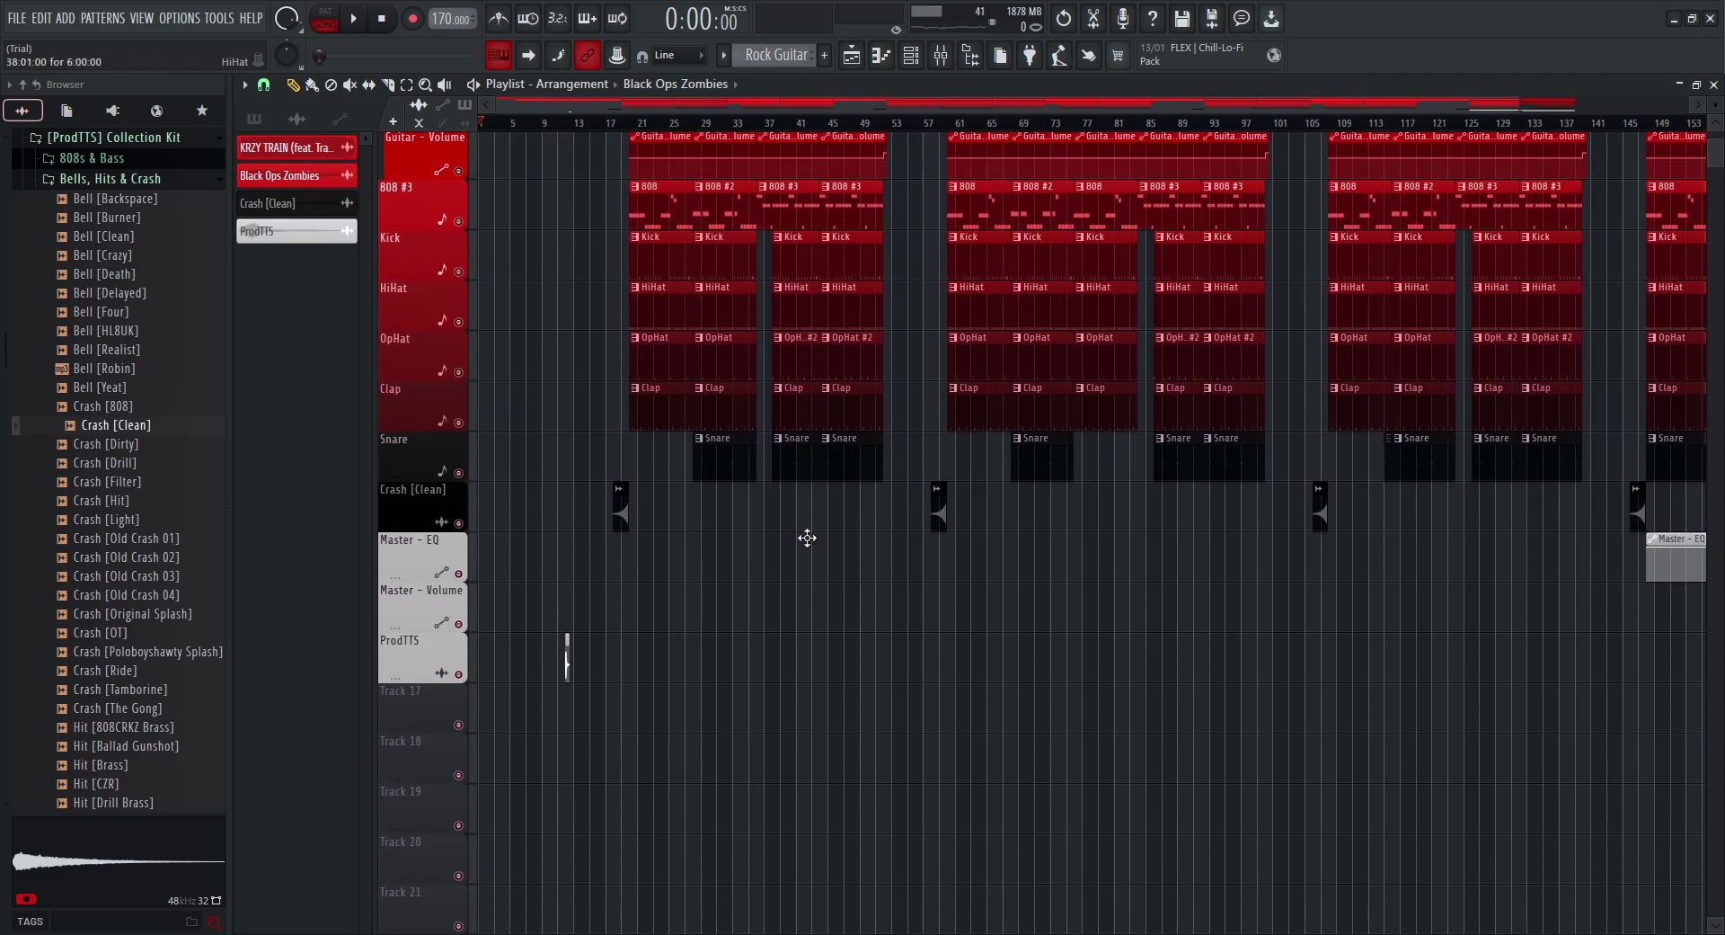
{"action": "scroll", "coordinate": [807, 538], "scroll_direction": "up", "scroll_amount": 2}
{"action": "scroll", "coordinate": [489, 131], "scroll_direction": "down", "scroll_amount": 2}
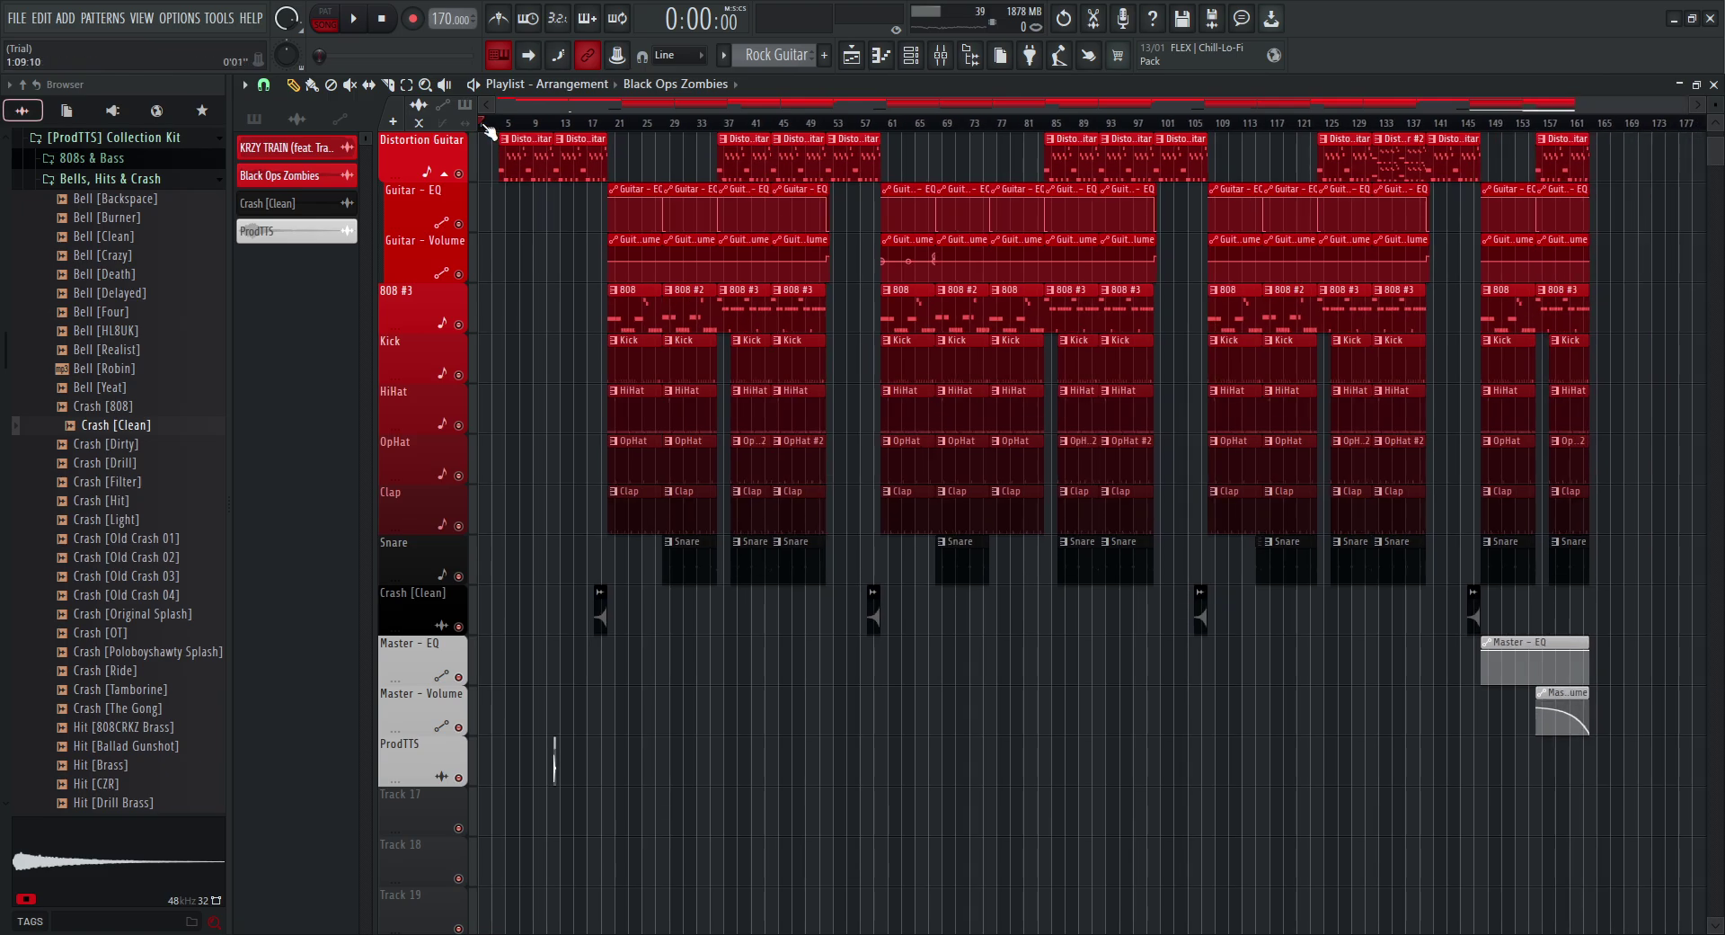
{"action": "scroll", "coordinate": [1188, 565], "scroll_direction": "up", "scroll_amount": 3}
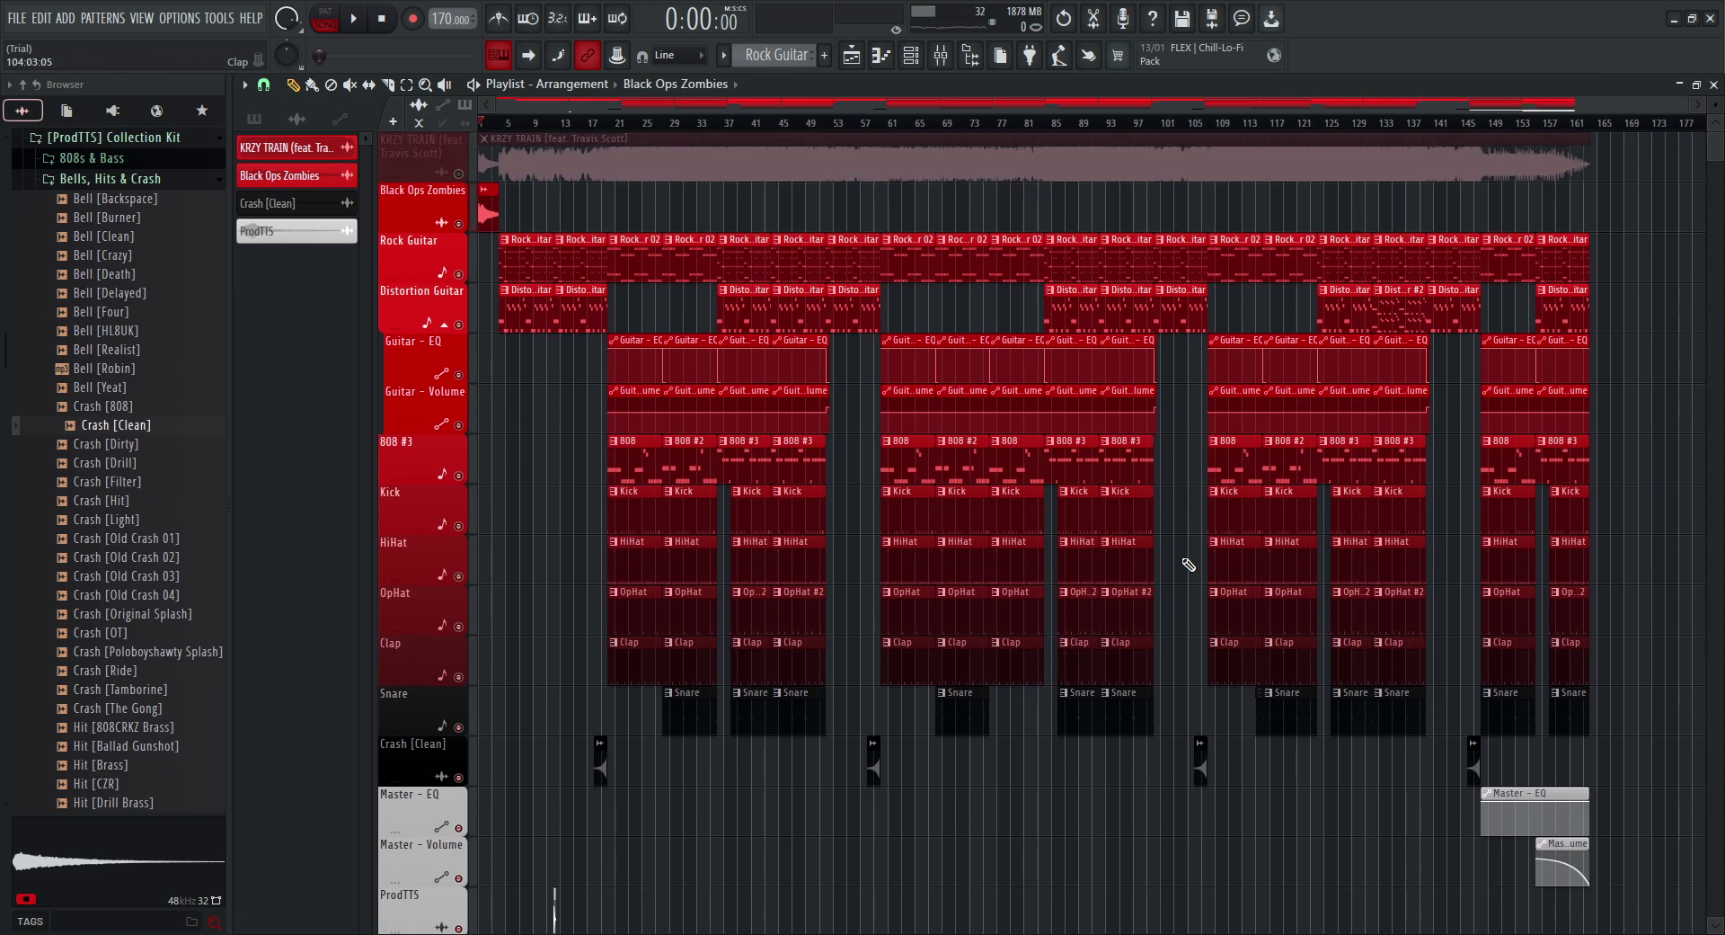
{"action": "scroll", "coordinate": [1189, 565], "scroll_direction": "down", "scroll_amount": 3}
{"action": "scroll", "coordinate": [486, 131], "scroll_direction": "up", "scroll_amount": 5}
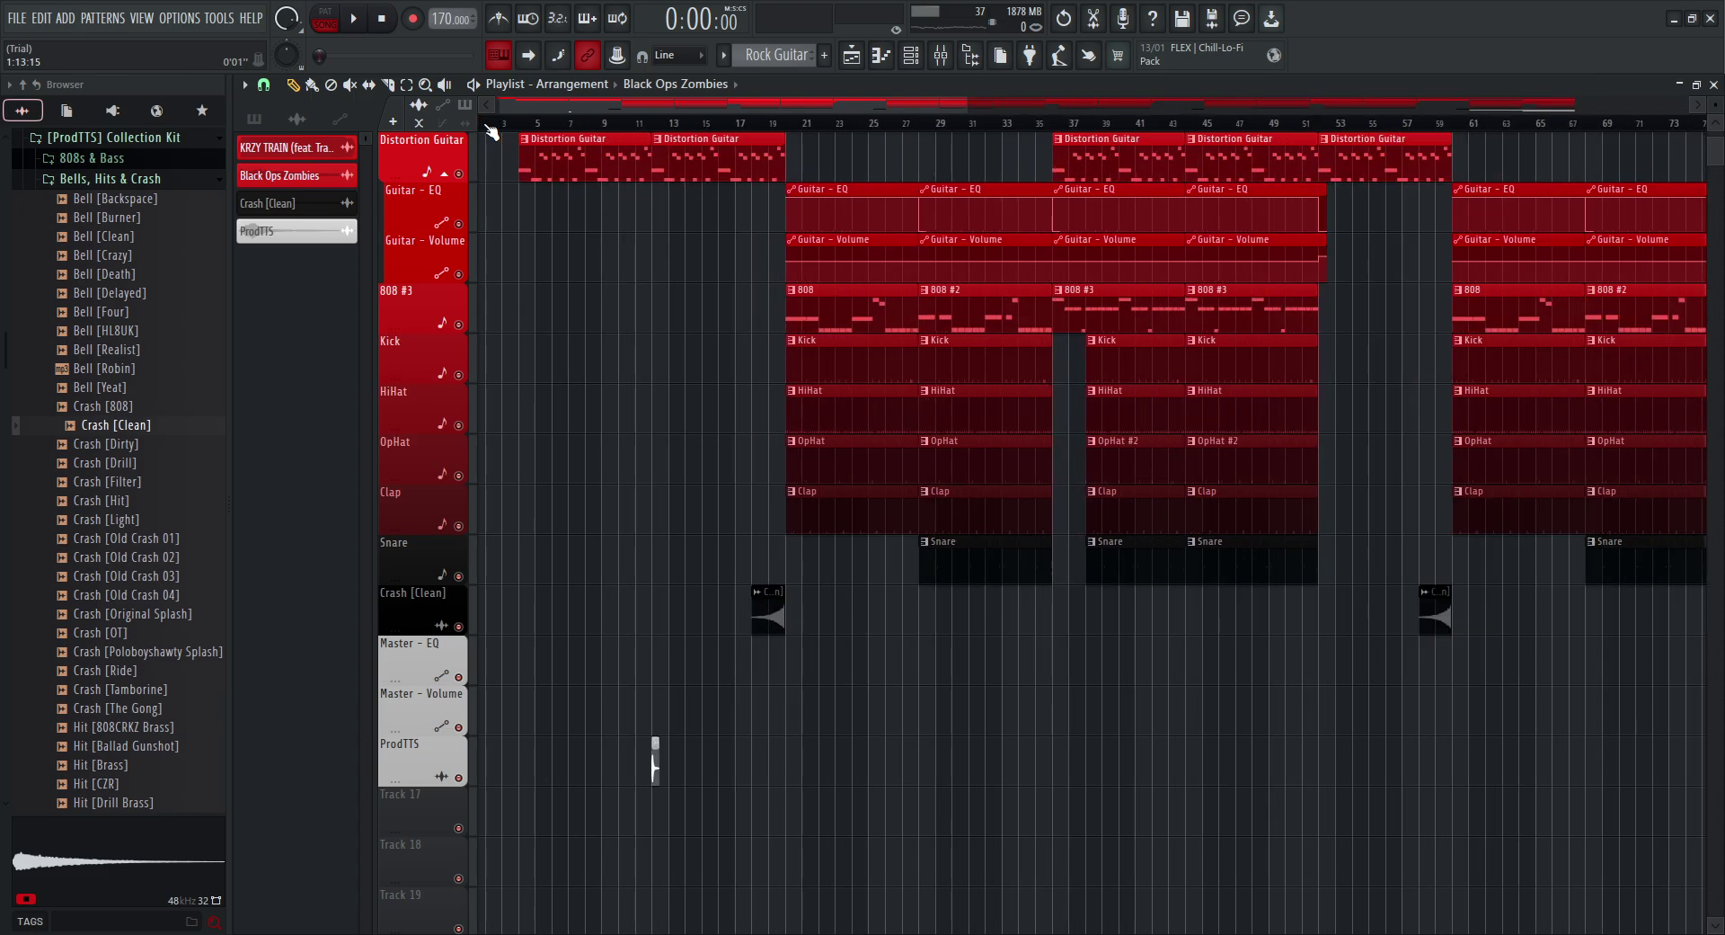
Step: Turn on playback auto-scrolling, play the full arrangement from bar 1 through its end, and stop playback
{"action": "scroll", "coordinate": [598, 370], "scroll_direction": "up", "scroll_amount": 2}
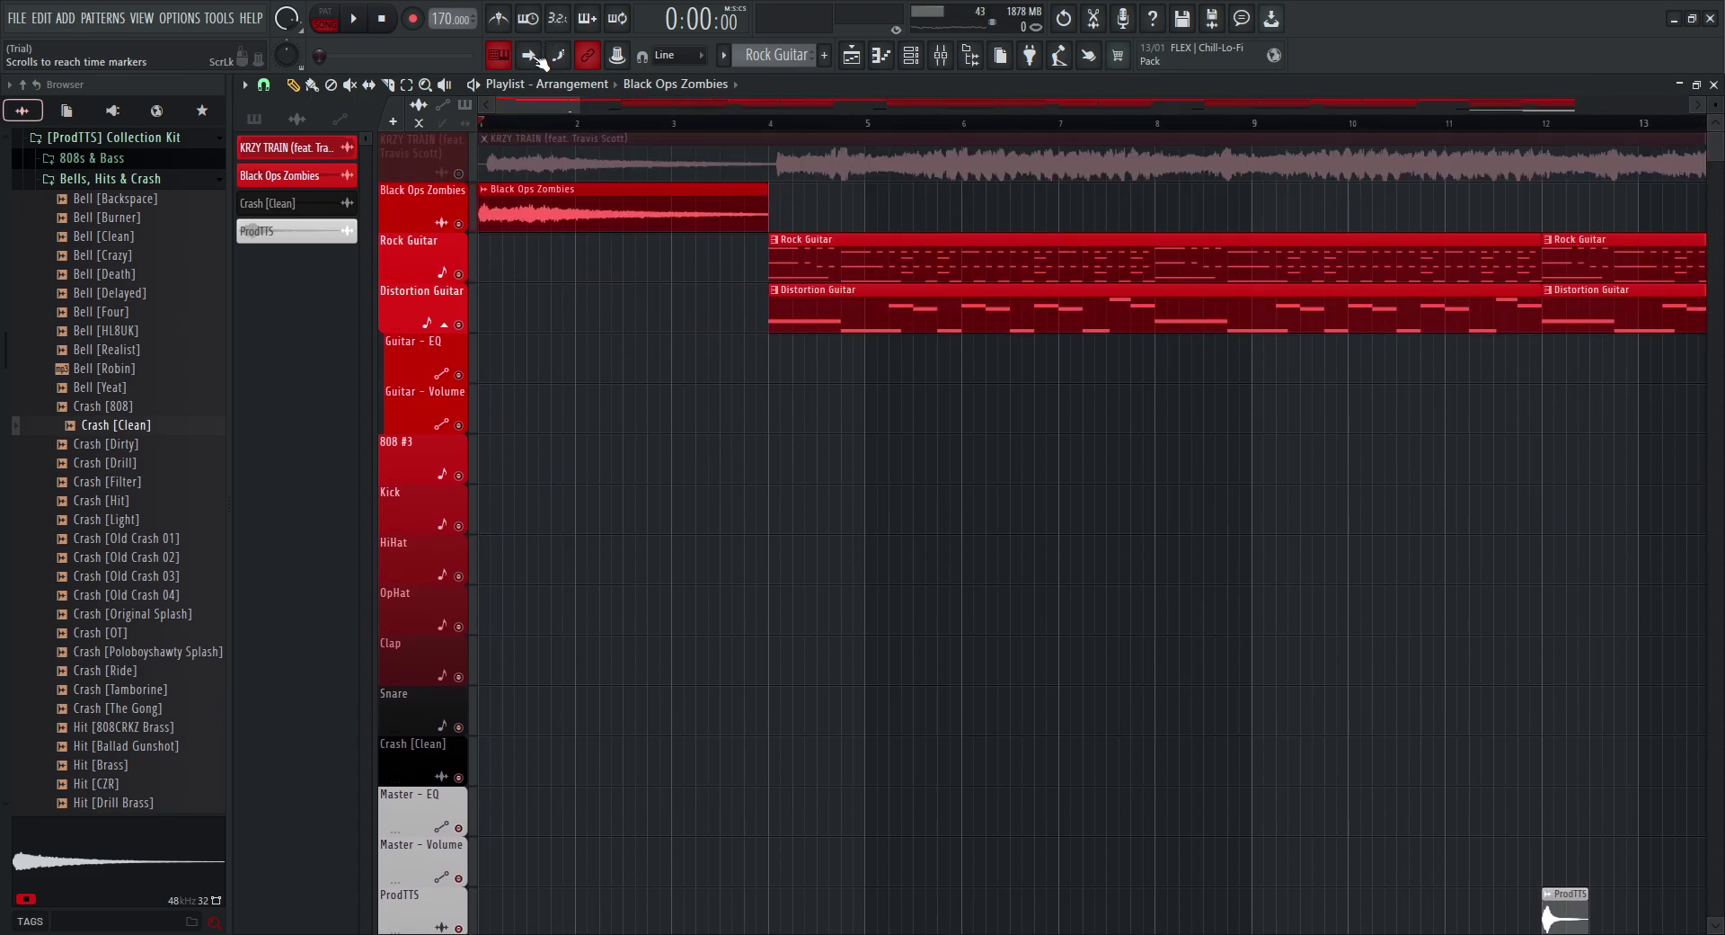
{"action": "scroll", "coordinate": [492, 137], "scroll_direction": "up", "scroll_amount": 3}
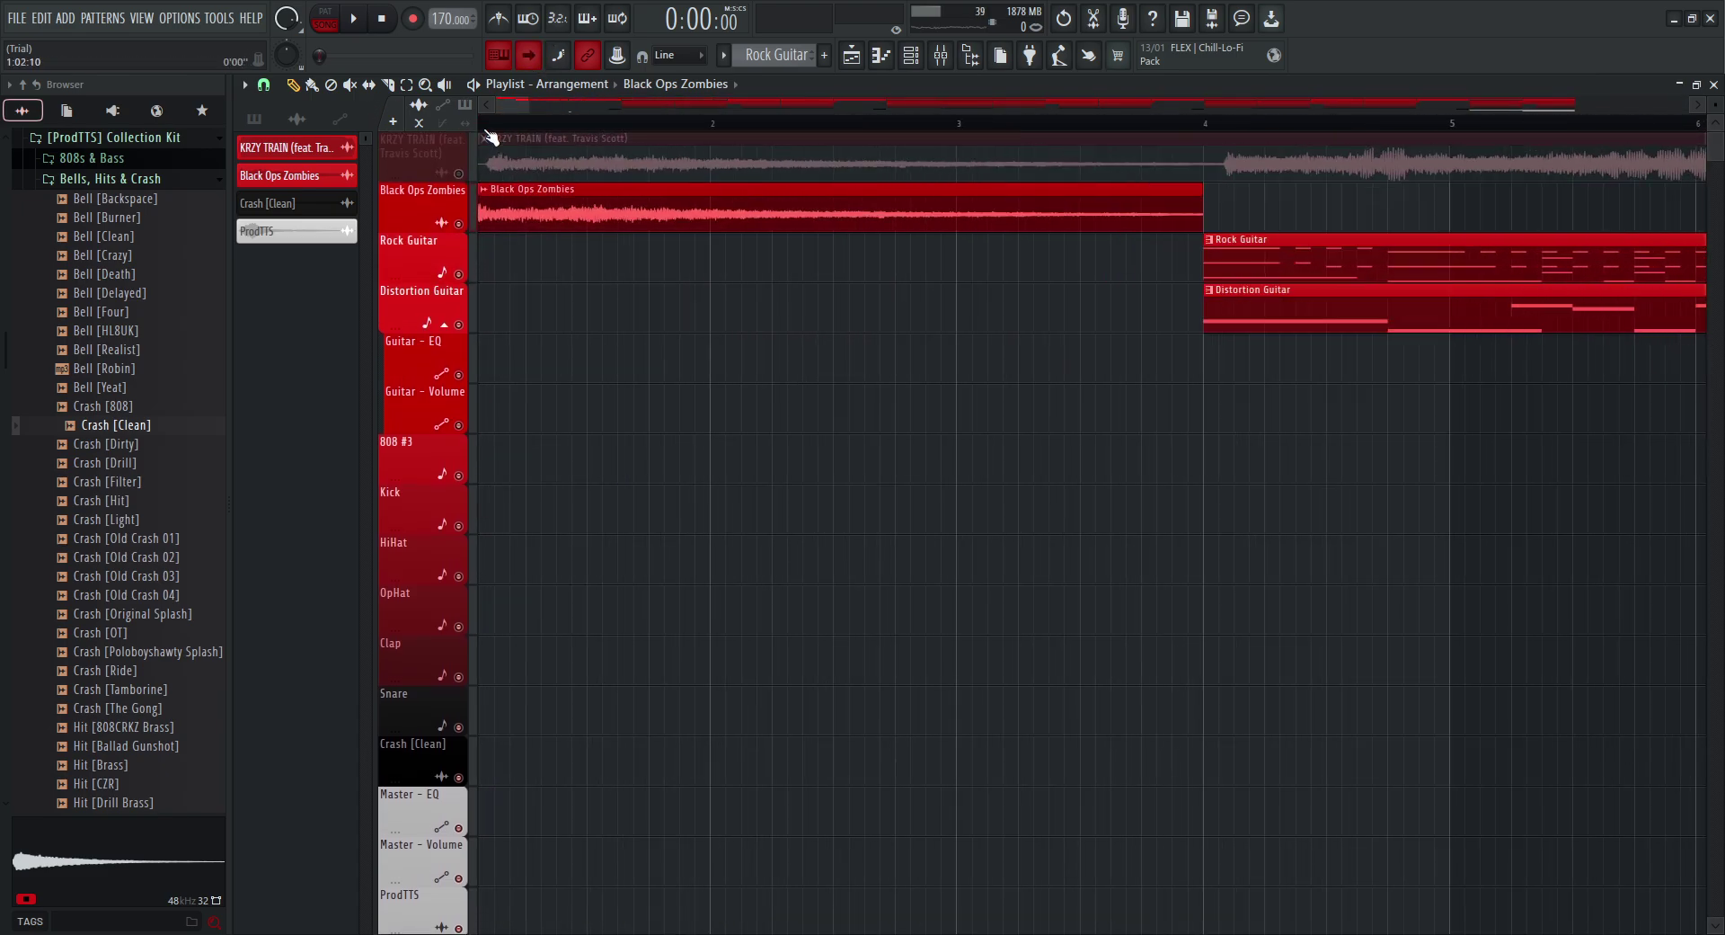
{"action": "key", "text": "space"}
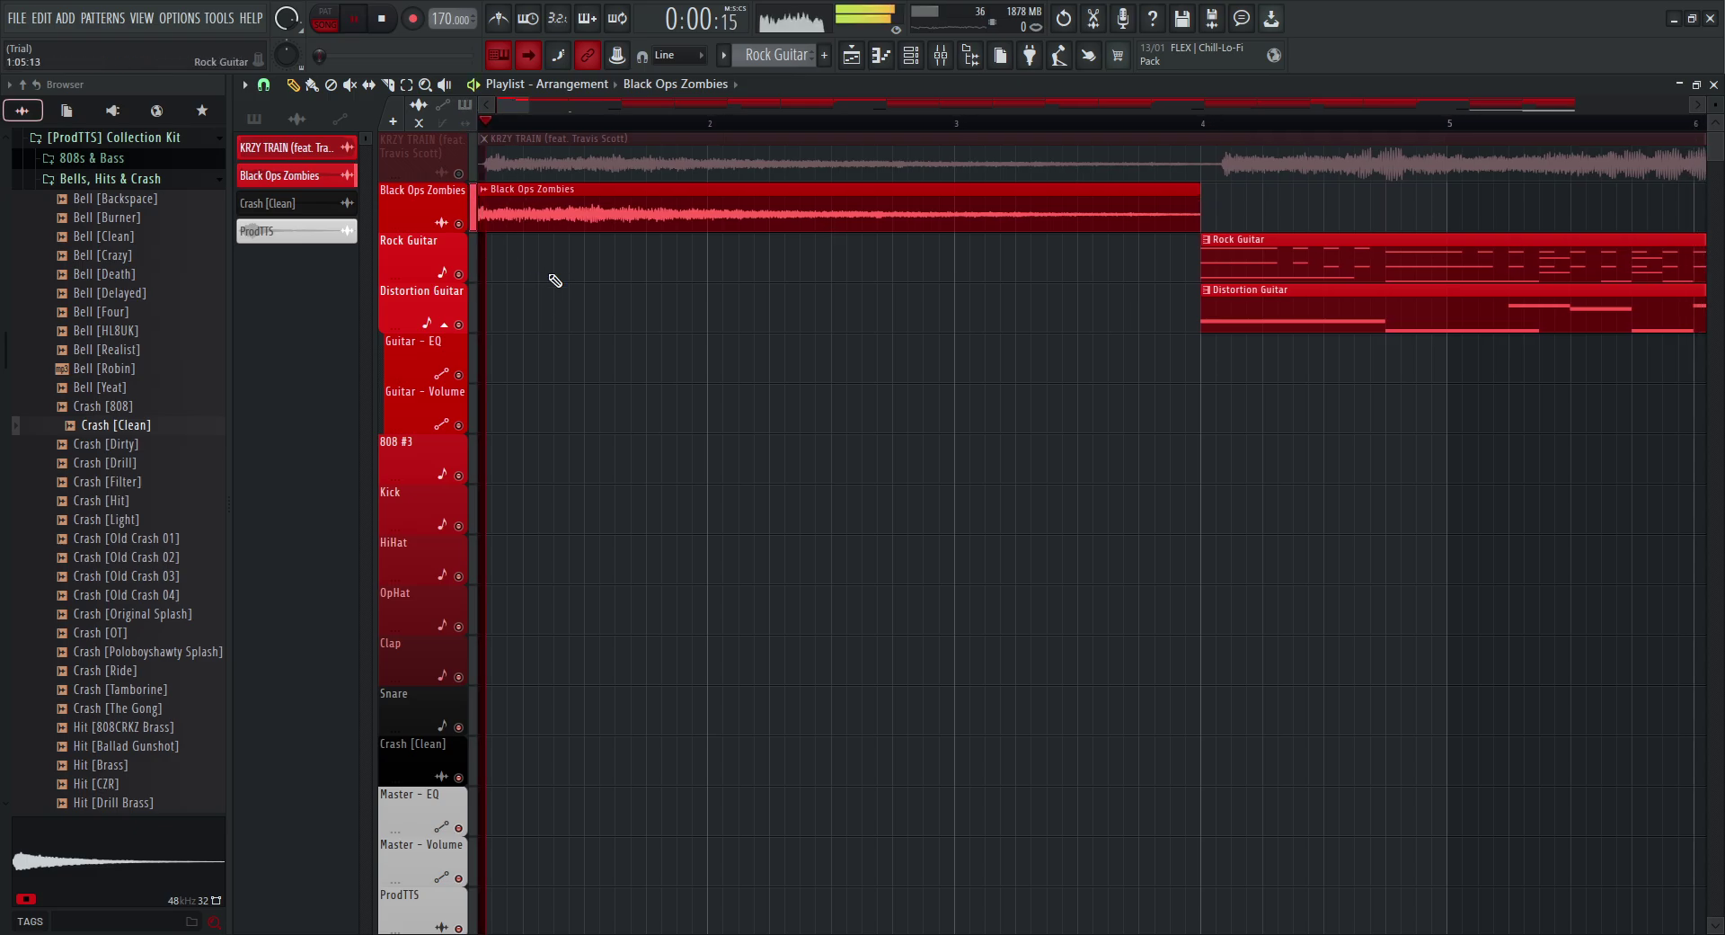
{"action": "scroll", "coordinate": [492, 130], "scroll_direction": "up", "scroll_amount": 1}
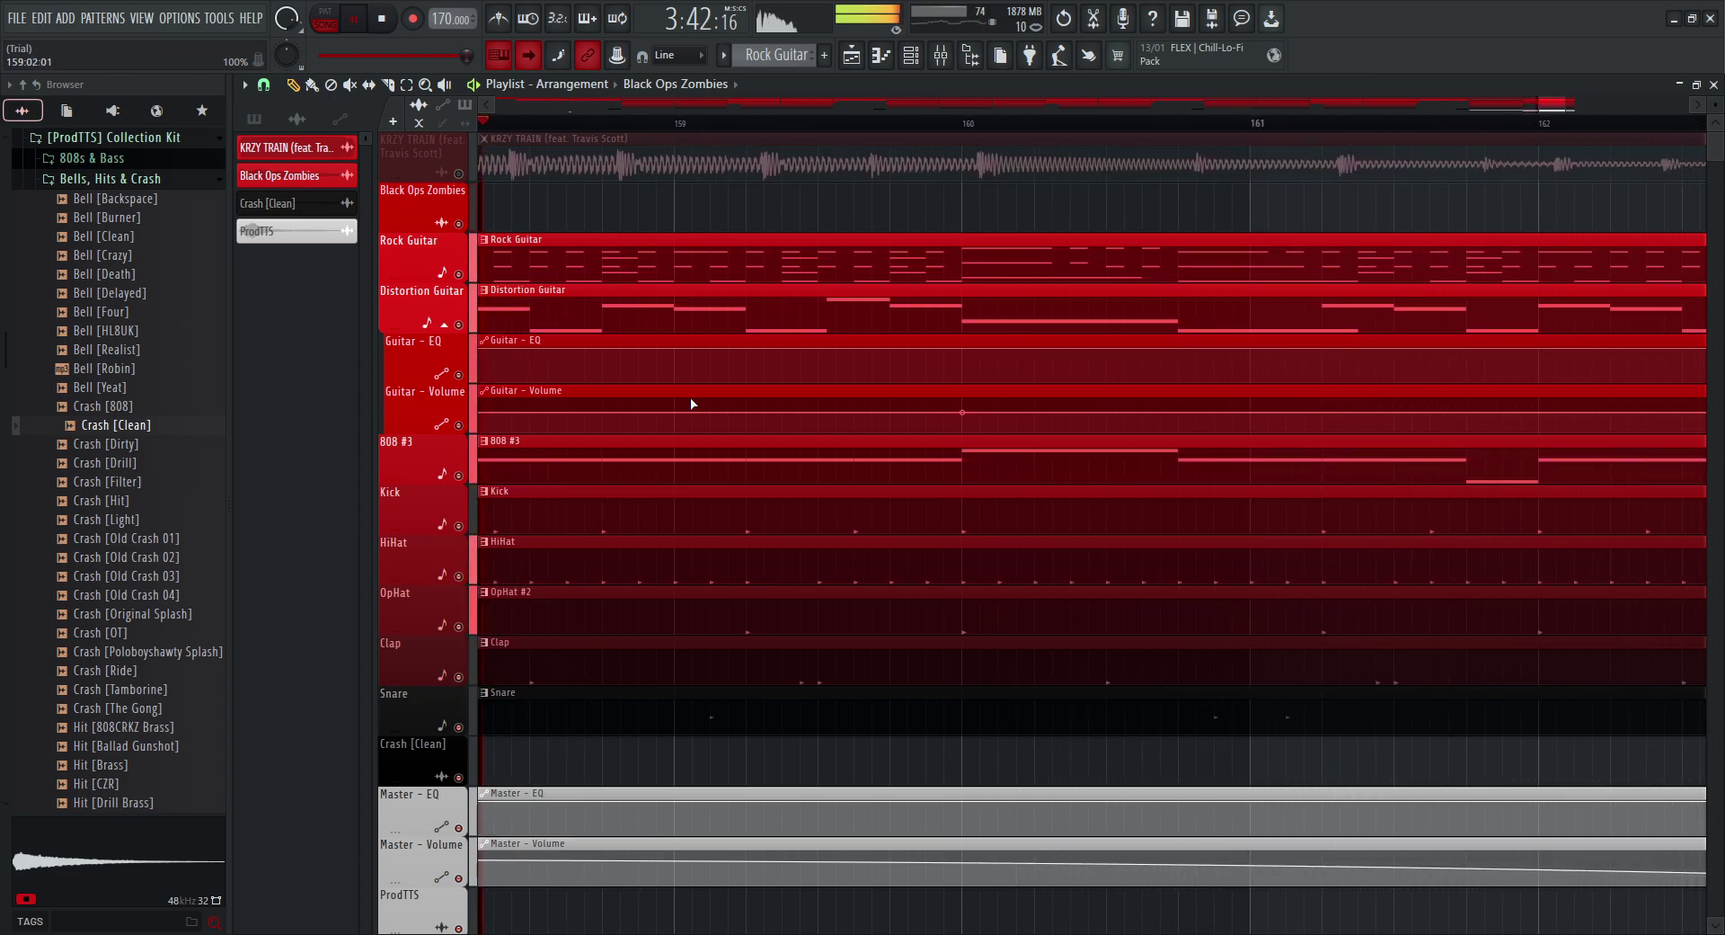
{"action": "scroll", "coordinate": [503, 126], "scroll_direction": "down", "scroll_amount": 5}
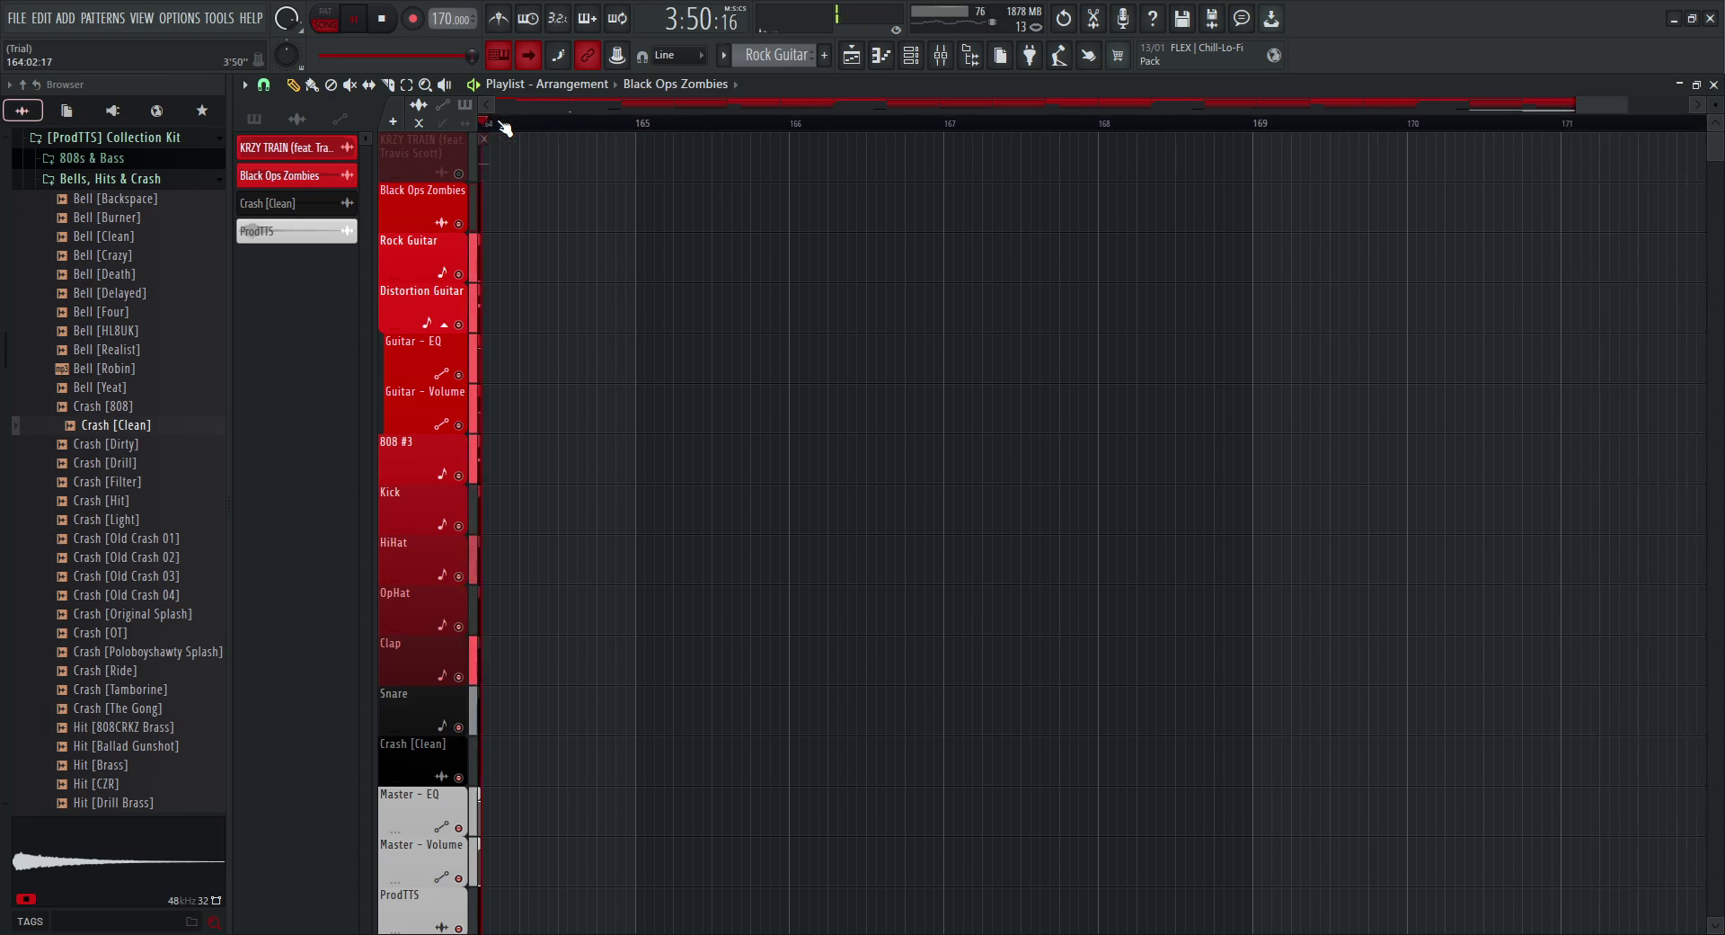
{"action": "key", "text": "space"}
Step: Review the finished arrangement's overall section layout across all tracks from start to end
{"action": "scroll", "coordinate": [696, 119], "scroll_direction": "down", "scroll_amount": 2}
{"action": "scroll", "coordinate": [696, 120], "scroll_direction": "down", "scroll_amount": 8}
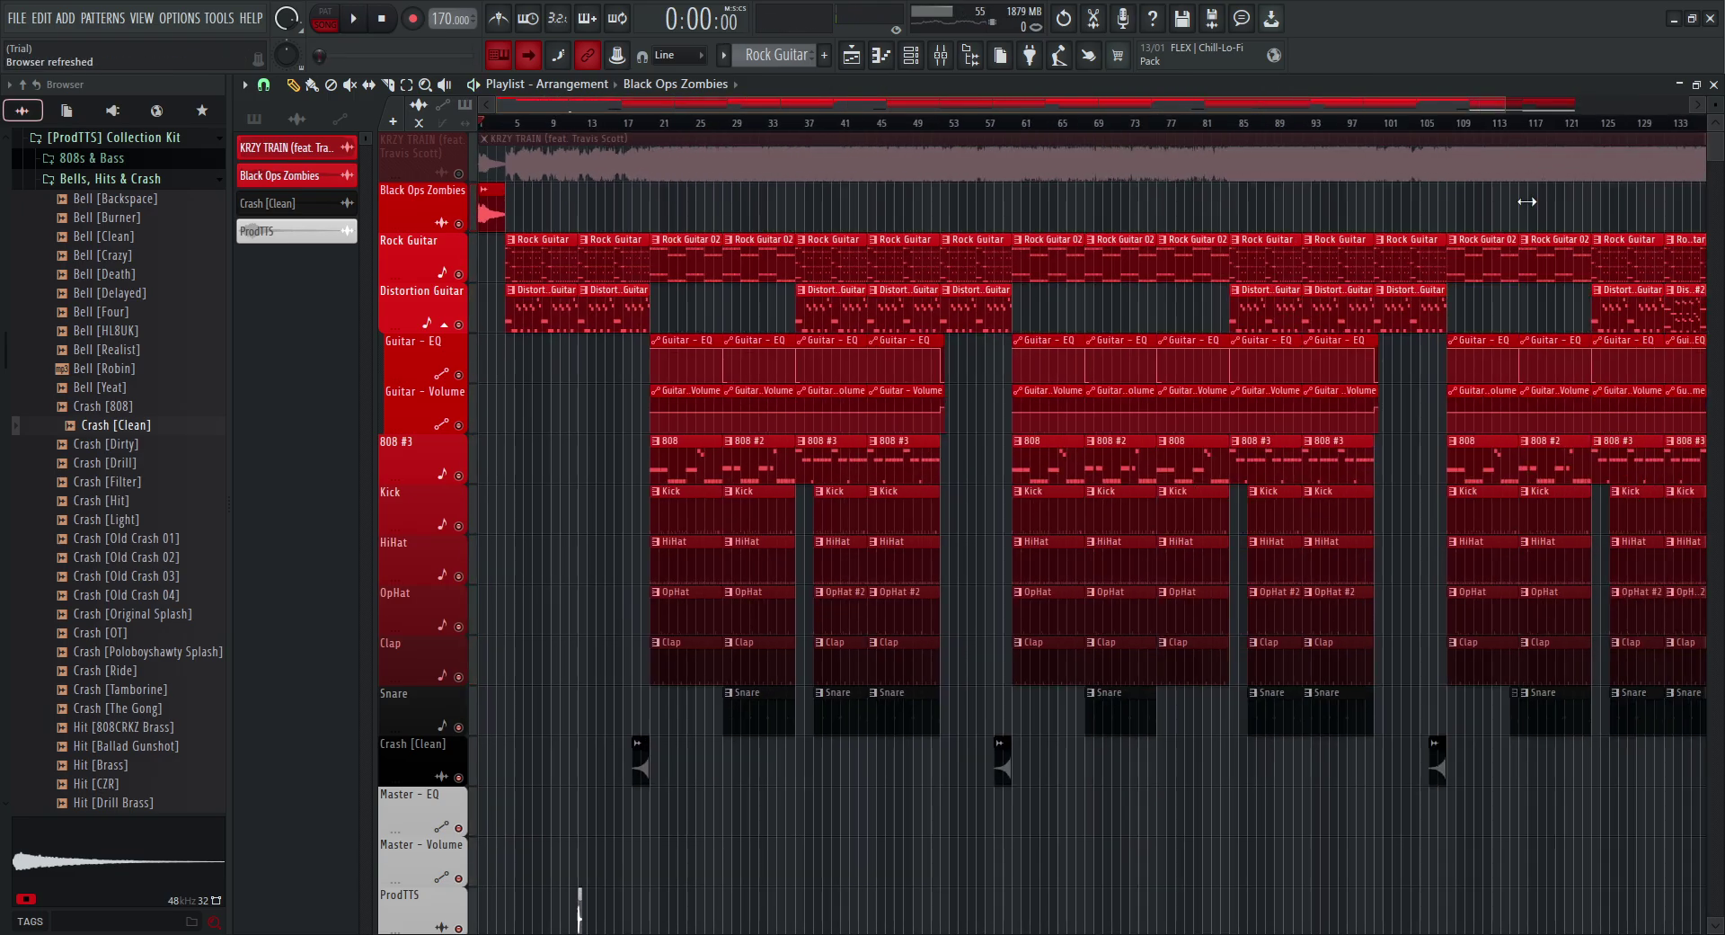
{"action": "scroll", "coordinate": [1587, 222], "scroll_direction": "down", "scroll_amount": 4}
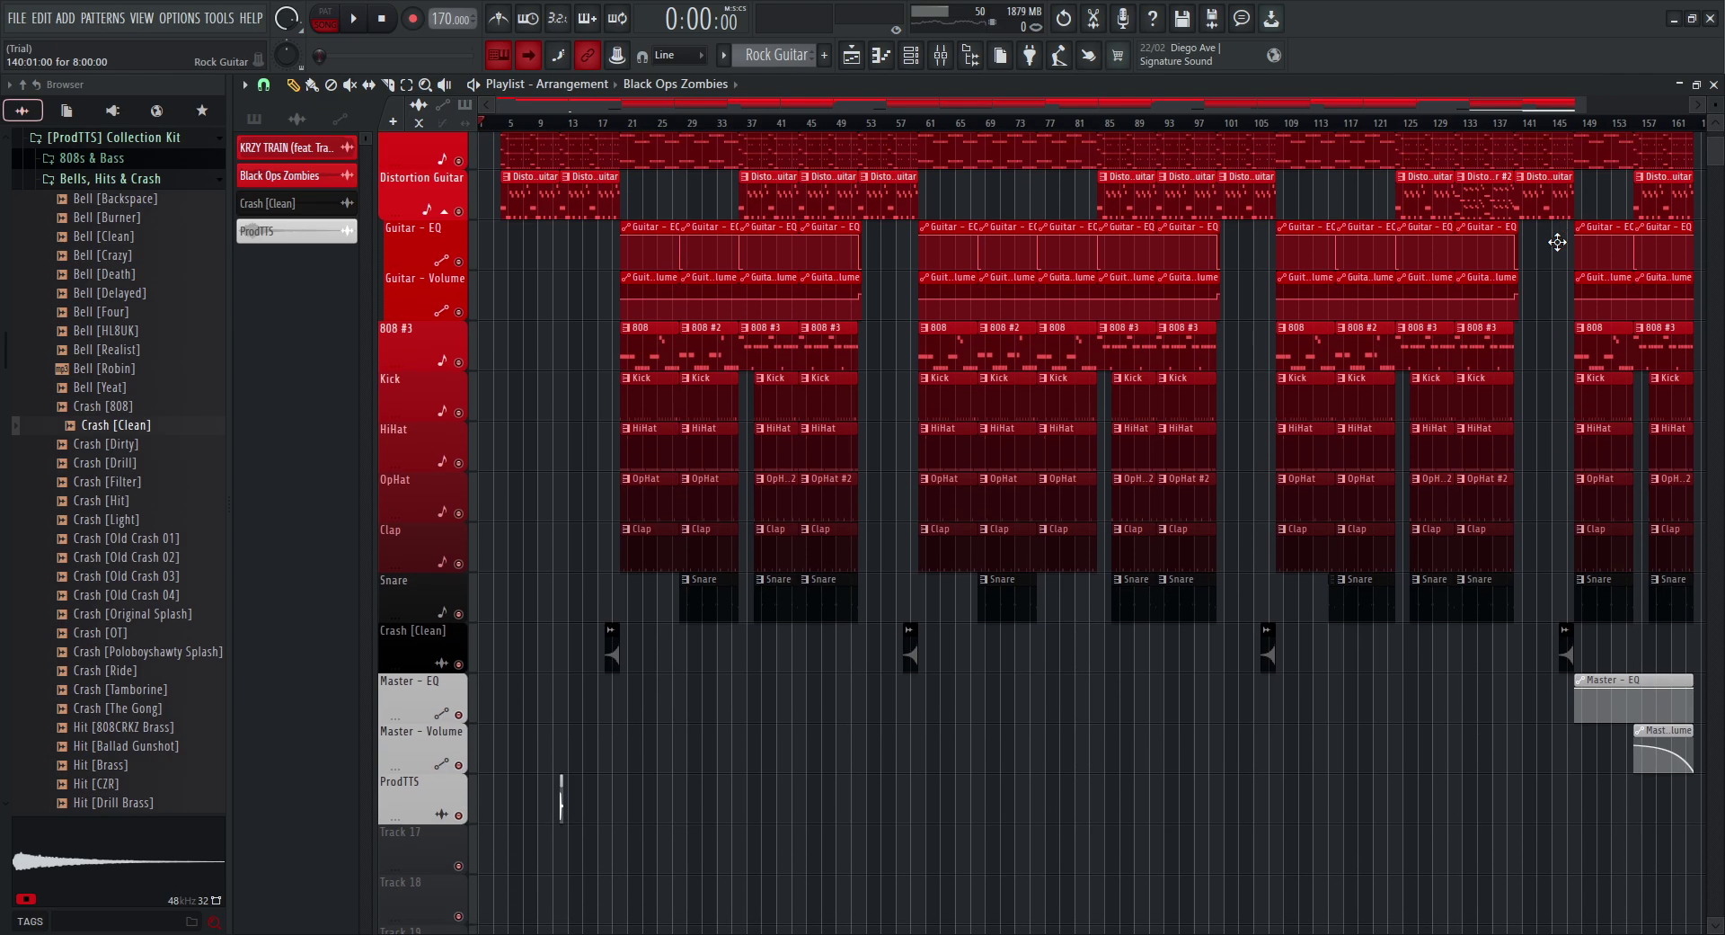
{"action": "scroll", "coordinate": [1557, 253], "scroll_direction": "up", "scroll_amount": 4}
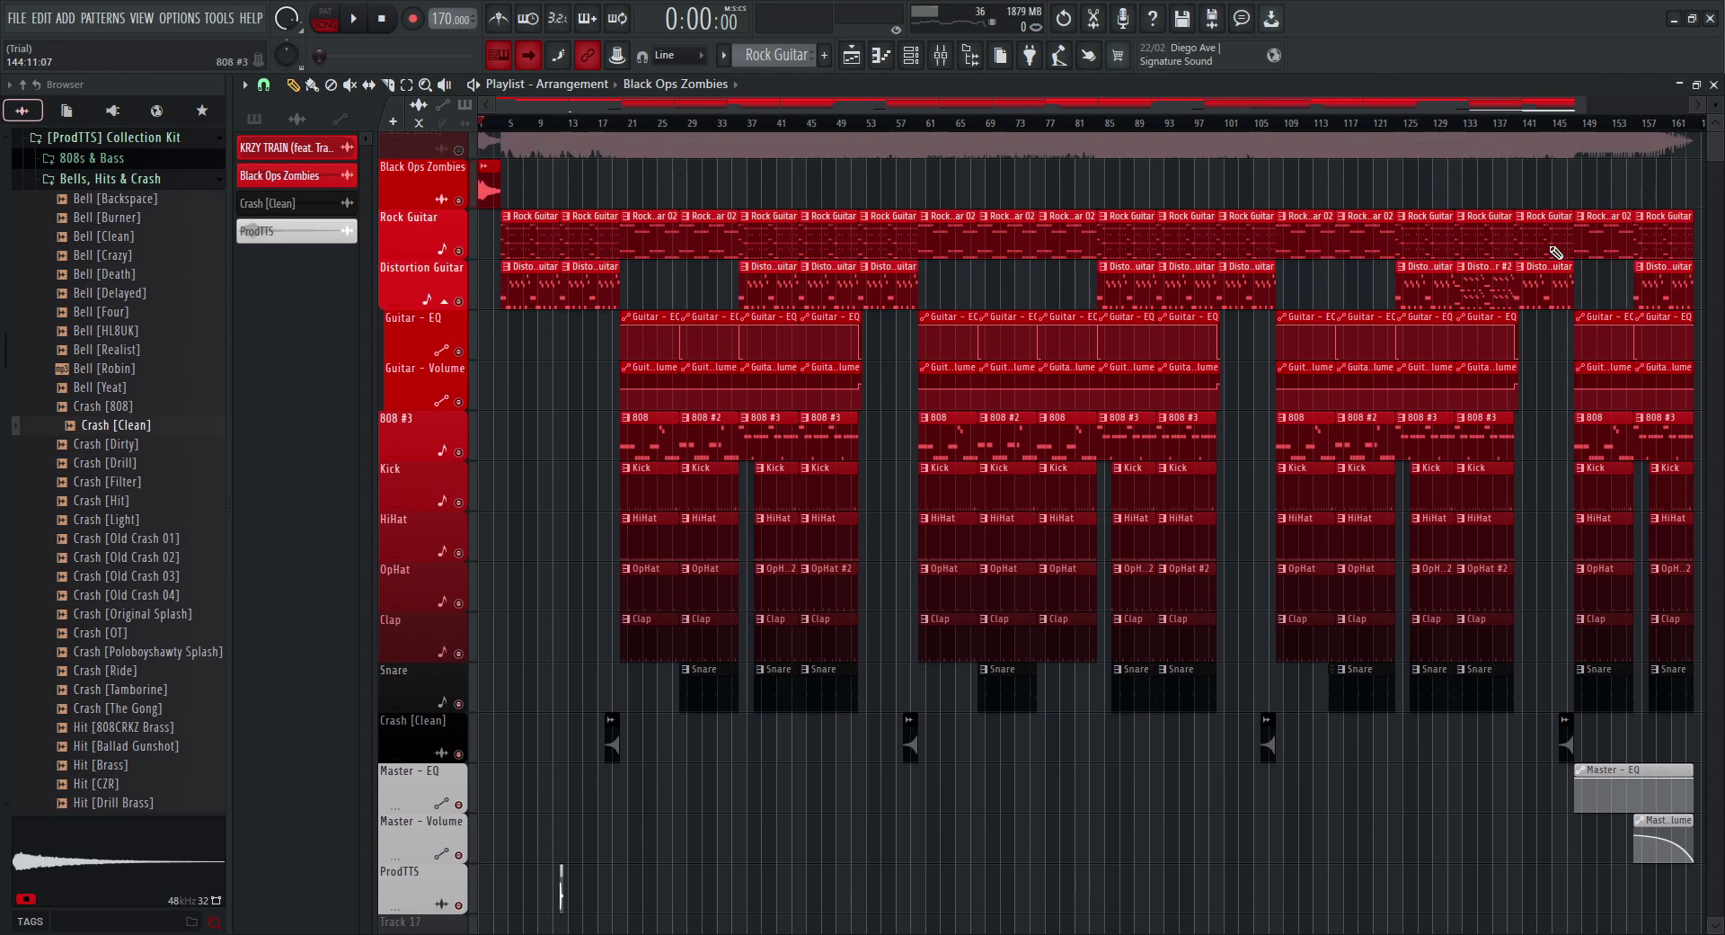